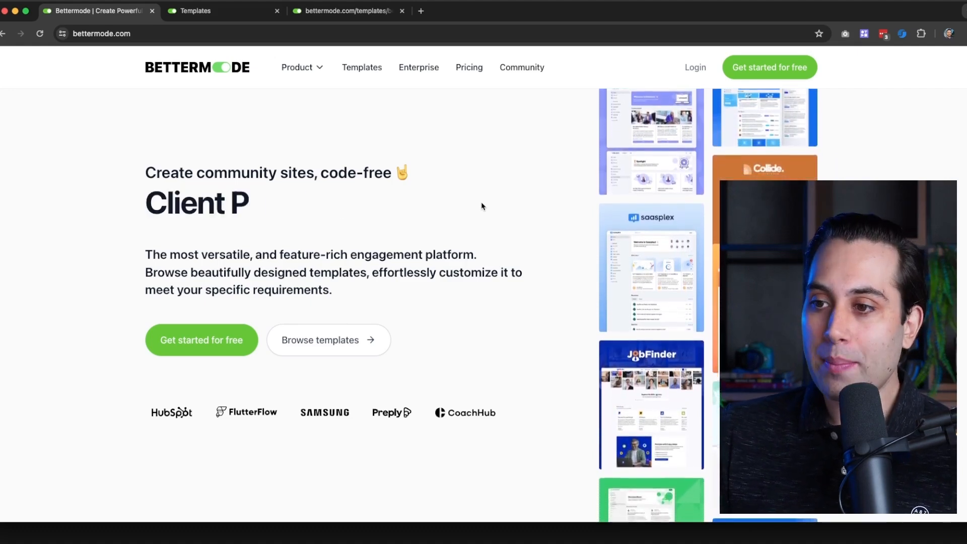
# - Look through the Bettermode homepage, examining its customization options and the all-in-one engagement features
pyautogui.scroll(-3, 453, 217)
pyautogui.scroll(-8, 440, 228)
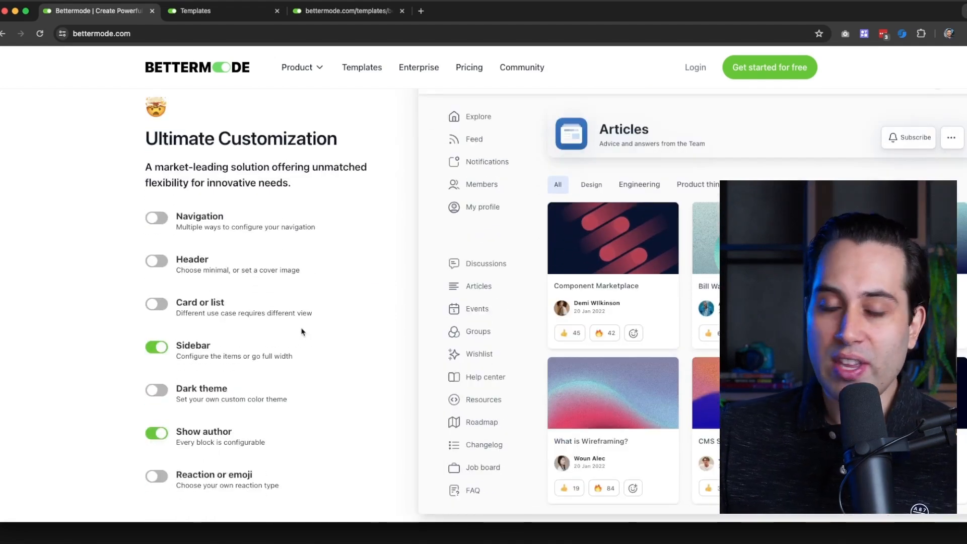
pyautogui.scroll(-3, 301, 331)
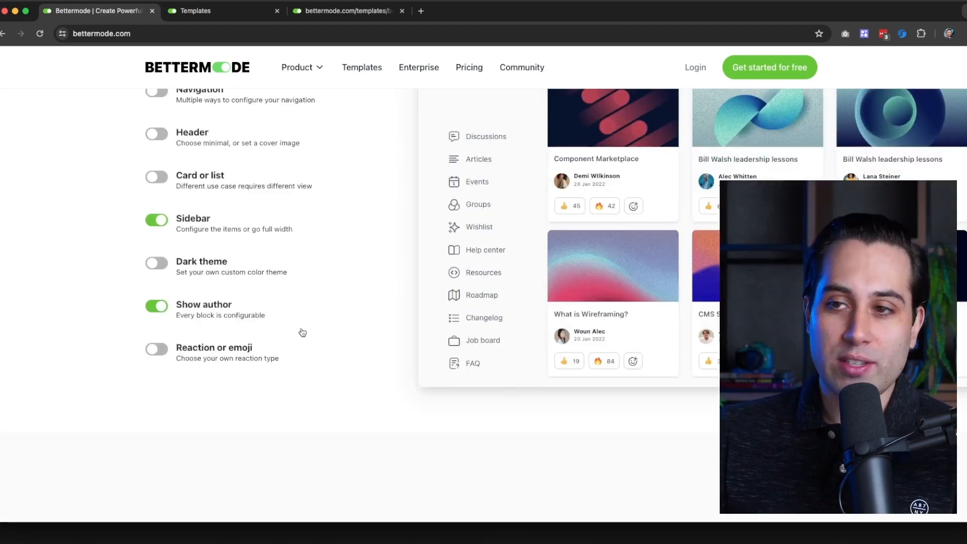
pyautogui.scroll(-8, 302, 332)
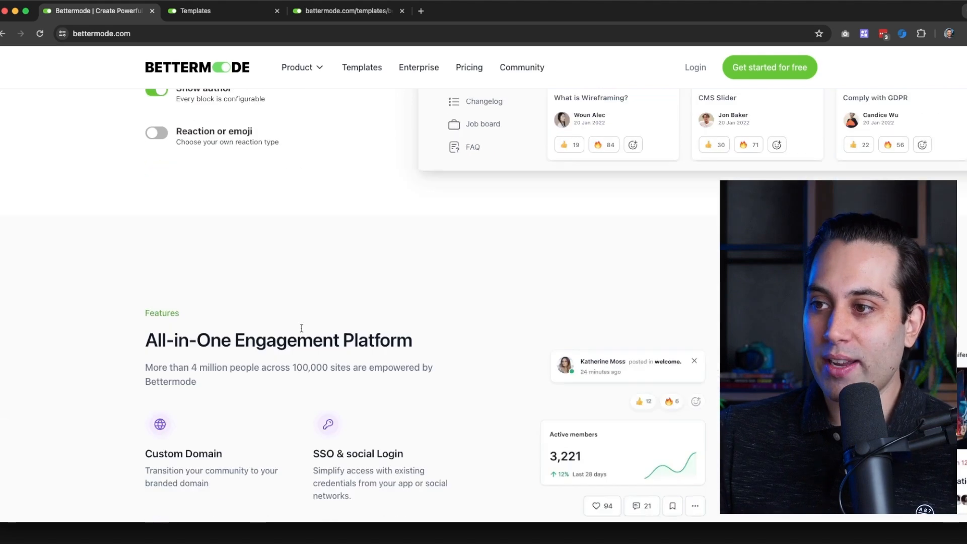
pyautogui.scroll(-10, 323, 316)
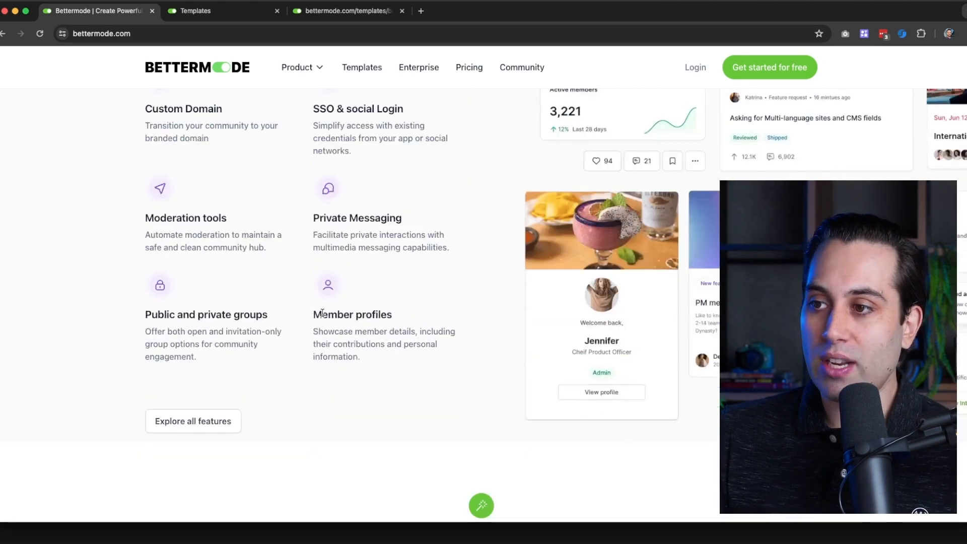
pyautogui.scroll(12, 324, 316)
pyautogui.scroll(15, 324, 315)
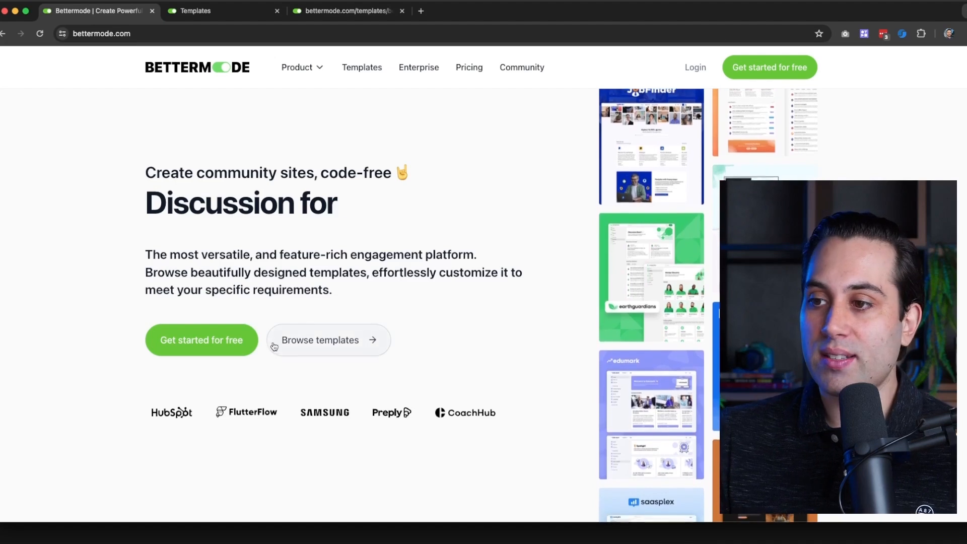
# - Browse the community website templates through to BetterHunt and open that template's live preview
pyautogui.click(319, 342)
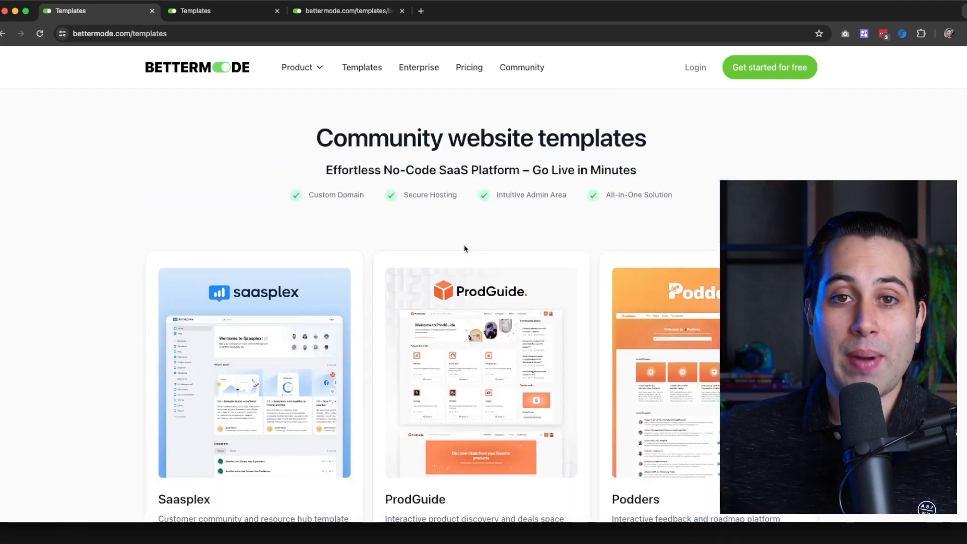
pyautogui.scroll(-2, 466, 248)
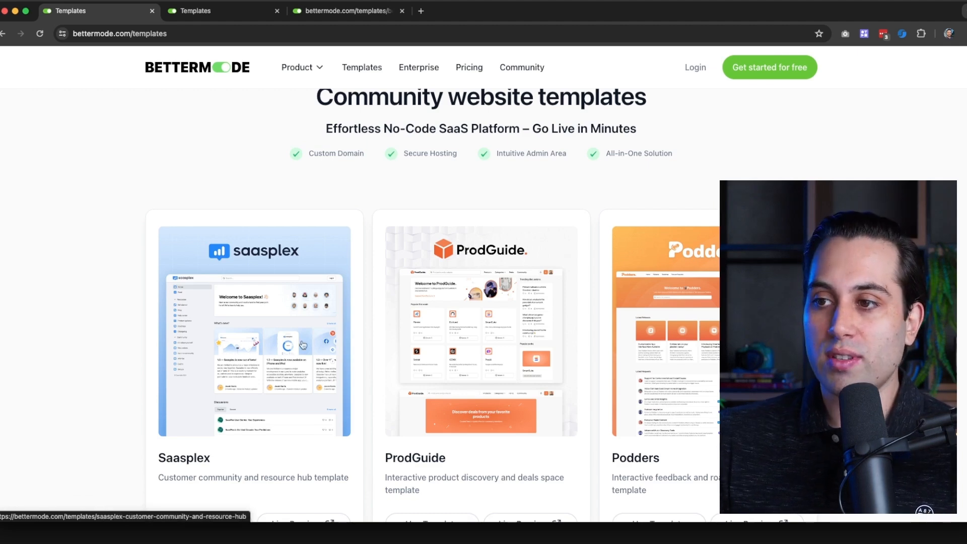
pyautogui.scroll(-3, 362, 298)
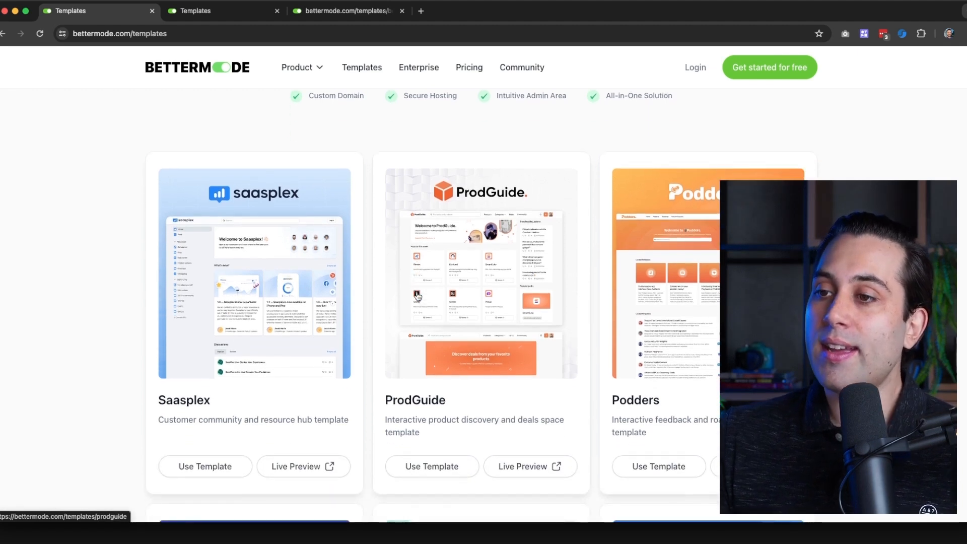
pyautogui.scroll(-2, 417, 296)
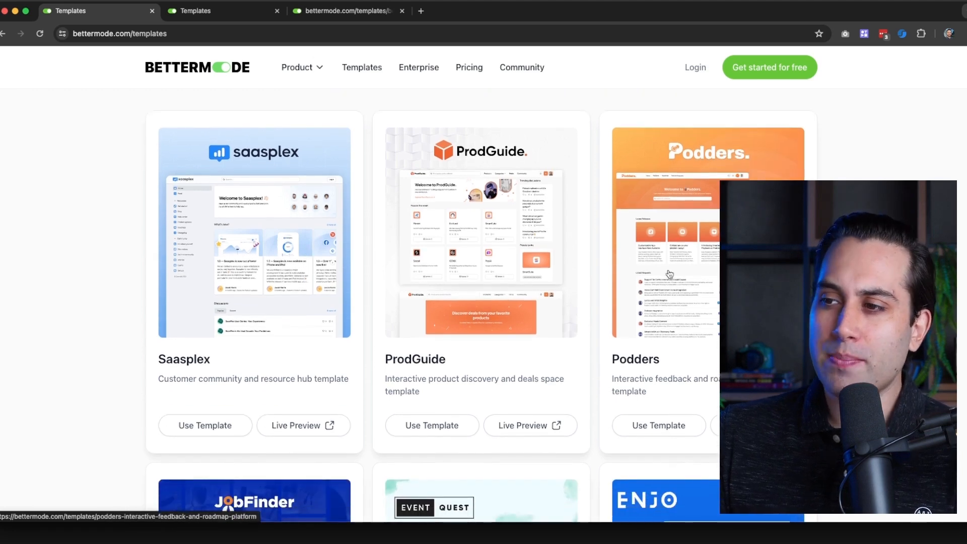
pyautogui.scroll(-10, 605, 281)
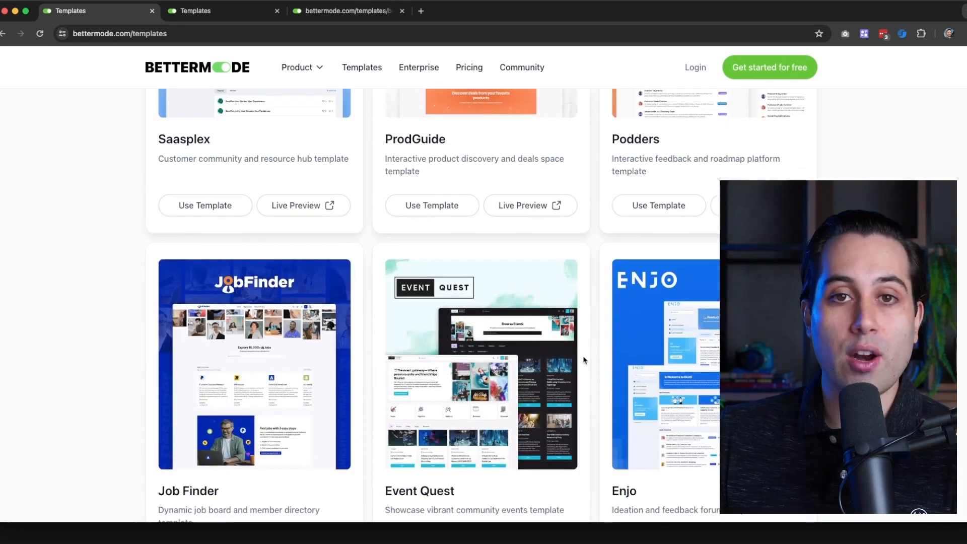
pyautogui.scroll(-6, 582, 361)
pyautogui.scroll(-15, 511, 367)
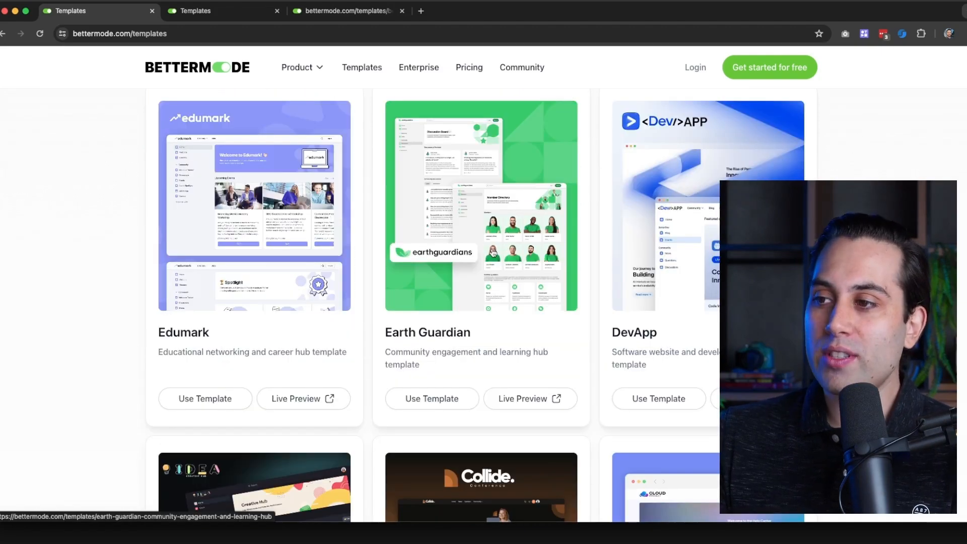
pyautogui.scroll(3, 493, 253)
pyautogui.scroll(-2, 493, 254)
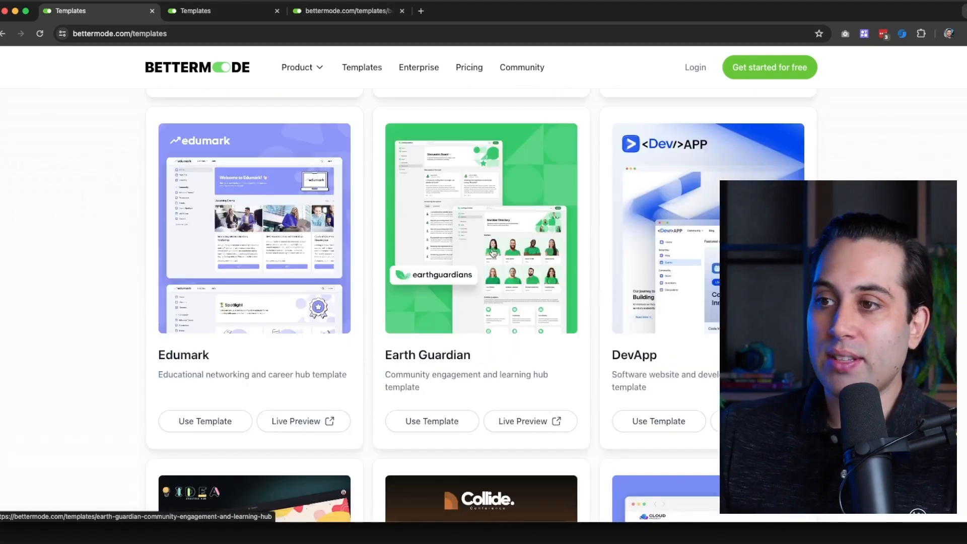
pyautogui.scroll(-20, 493, 253)
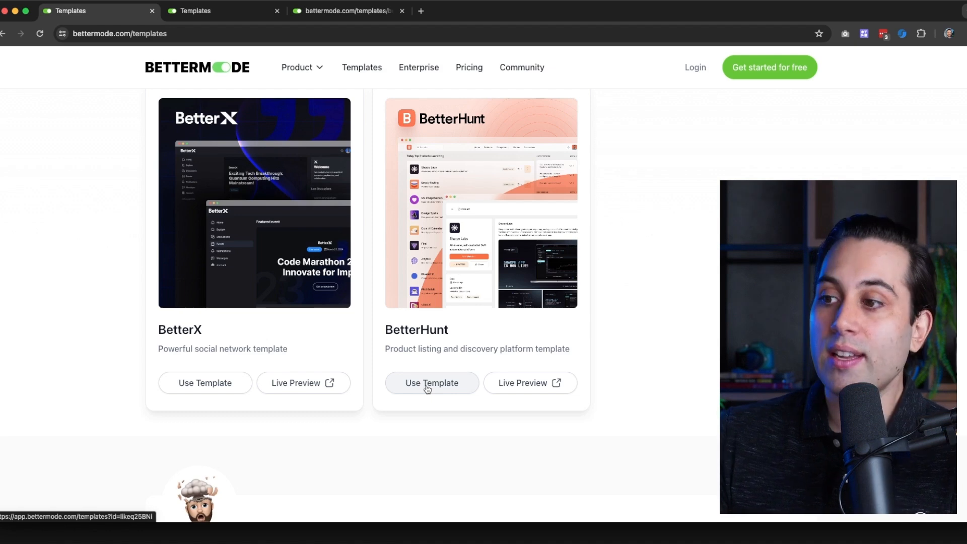
pyautogui.click(532, 384)
# - Review the BetterHunt template's details page, including its feature list, what's included, screenshots and FAQ
pyautogui.scroll(4, 479, 367)
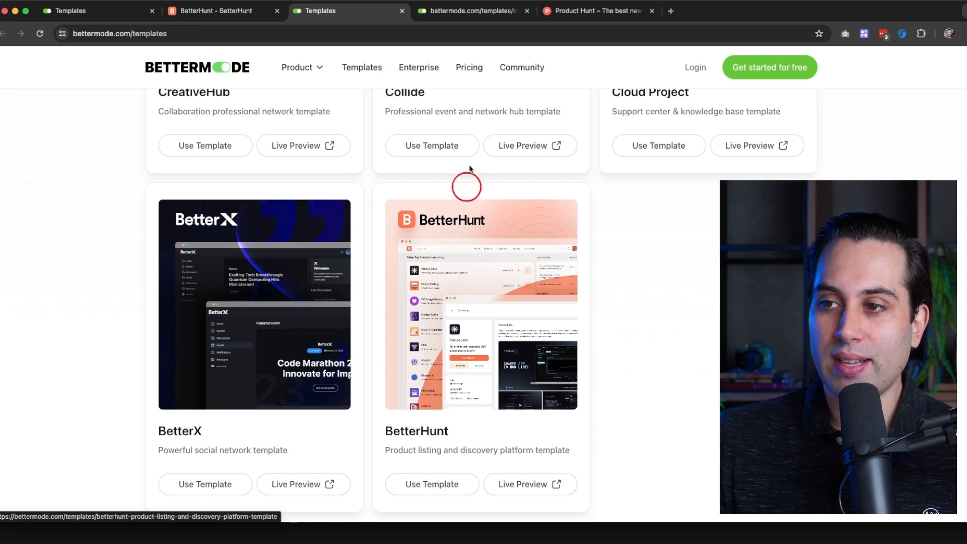
pyautogui.click(457, 16)
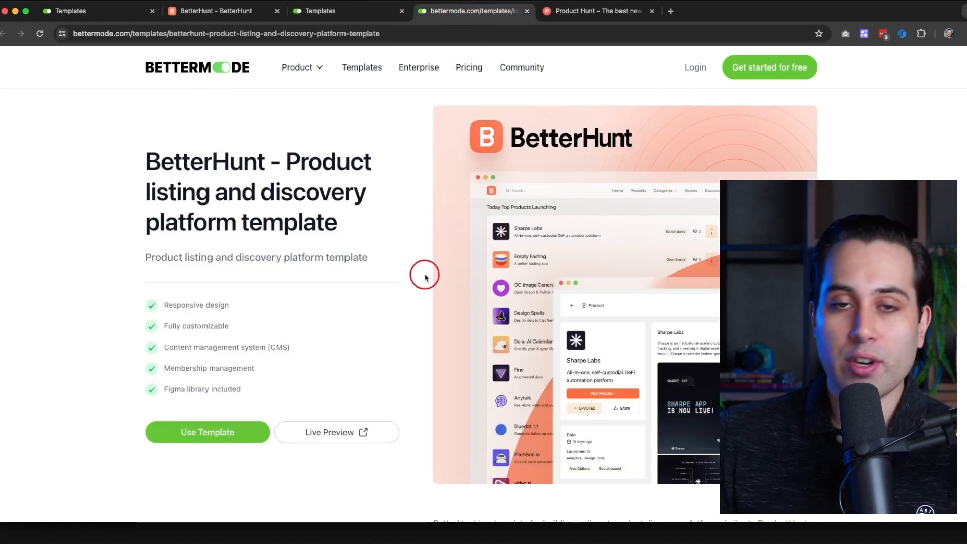
pyautogui.scroll(-1, 391, 283)
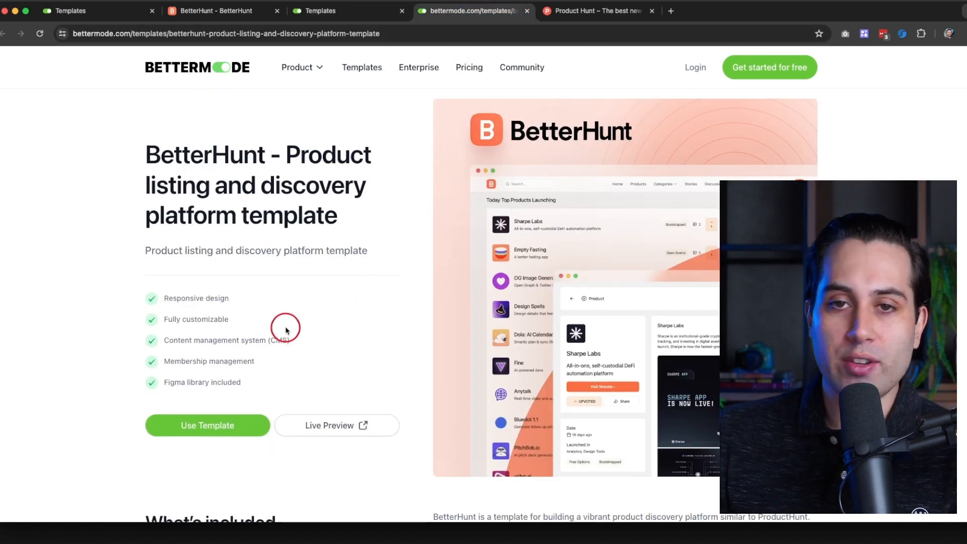
pyautogui.scroll(-1, 233, 314)
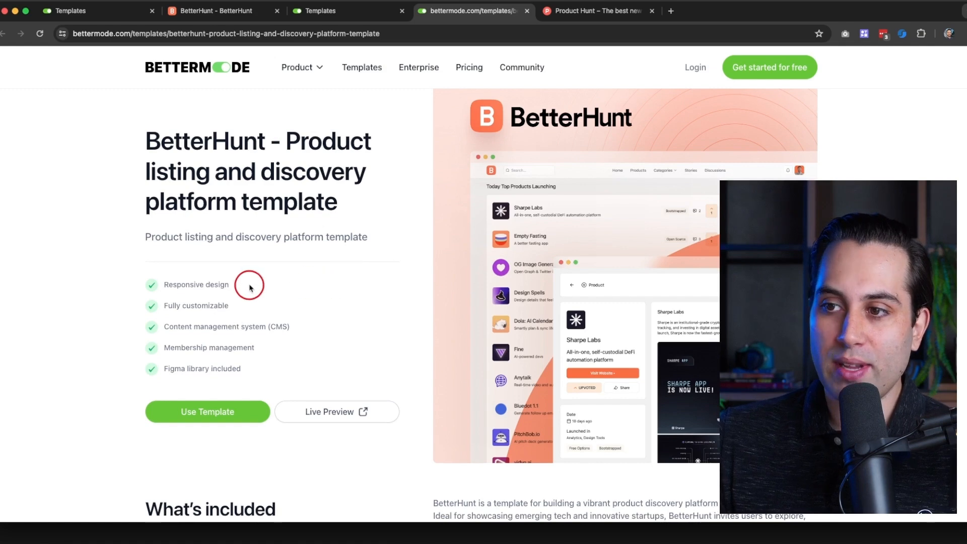
pyautogui.scroll(-1, 215, 296)
pyautogui.scroll(-1, 223, 342)
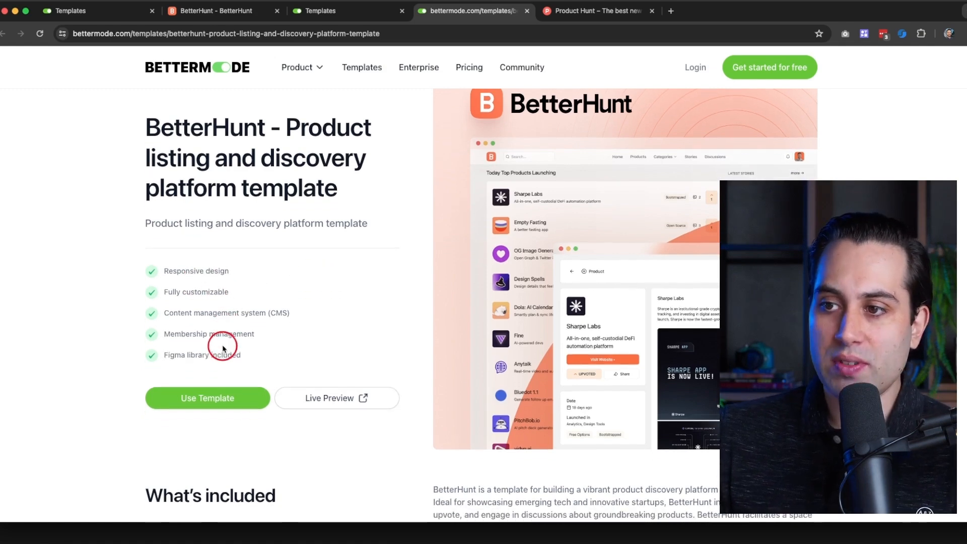
pyautogui.scroll(-3, 230, 339)
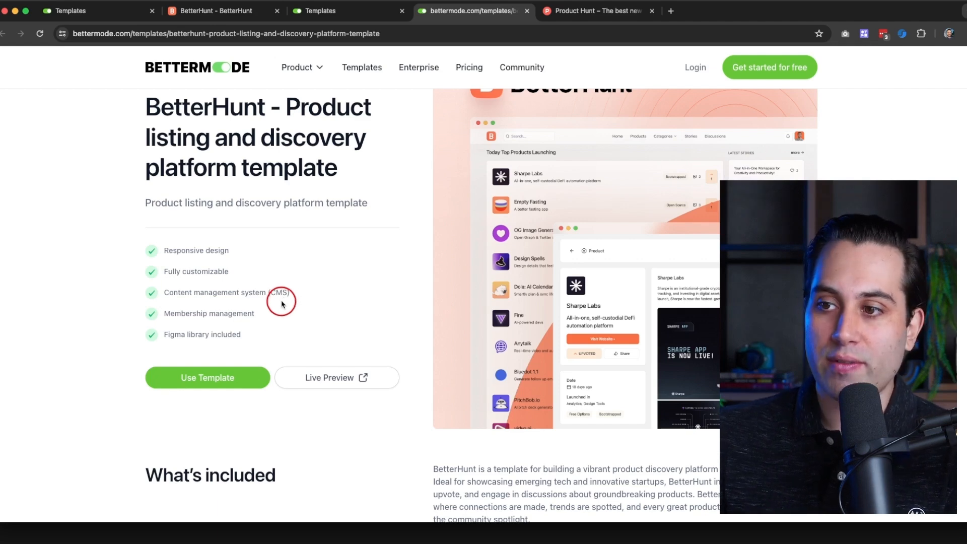
pyautogui.scroll(-2, 258, 324)
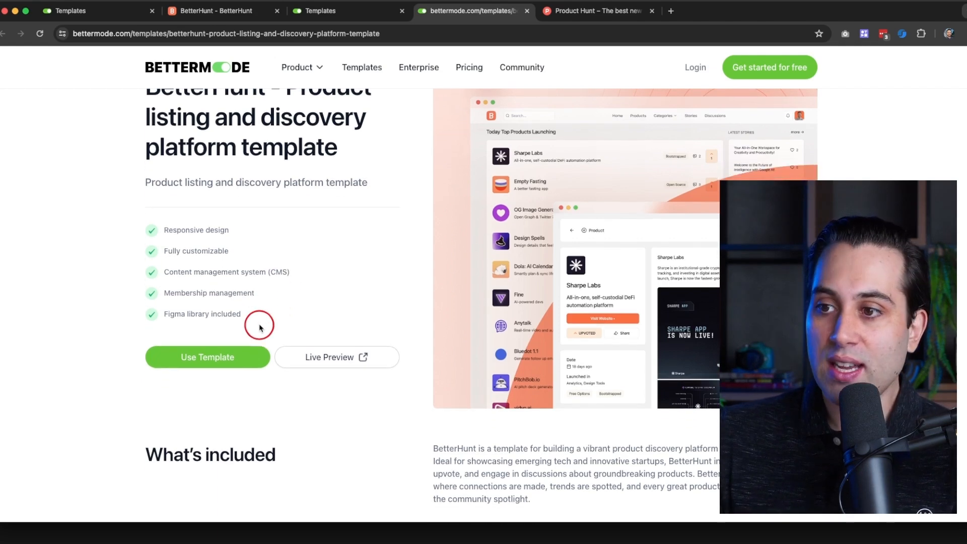
pyautogui.scroll(-5, 282, 326)
pyautogui.scroll(-10, 272, 328)
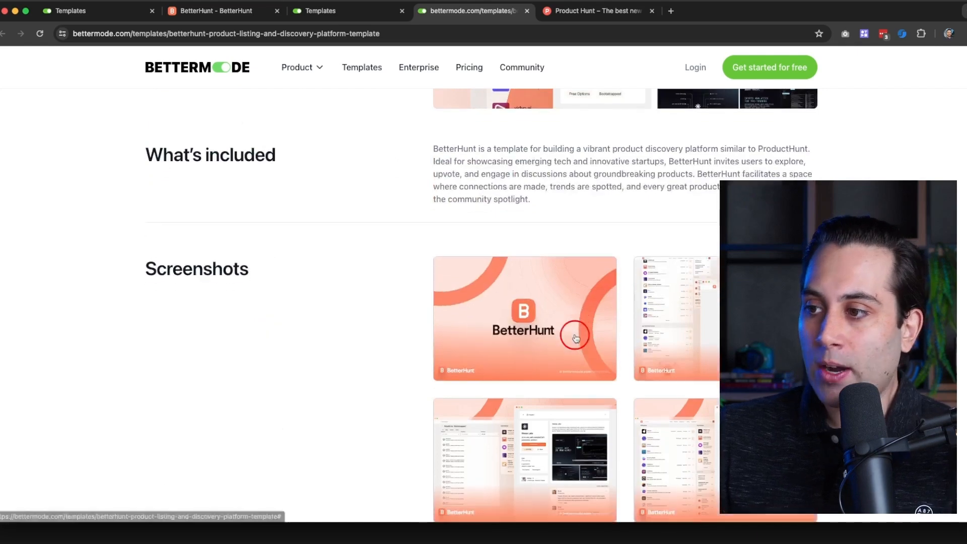
pyautogui.scroll(-3, 551, 320)
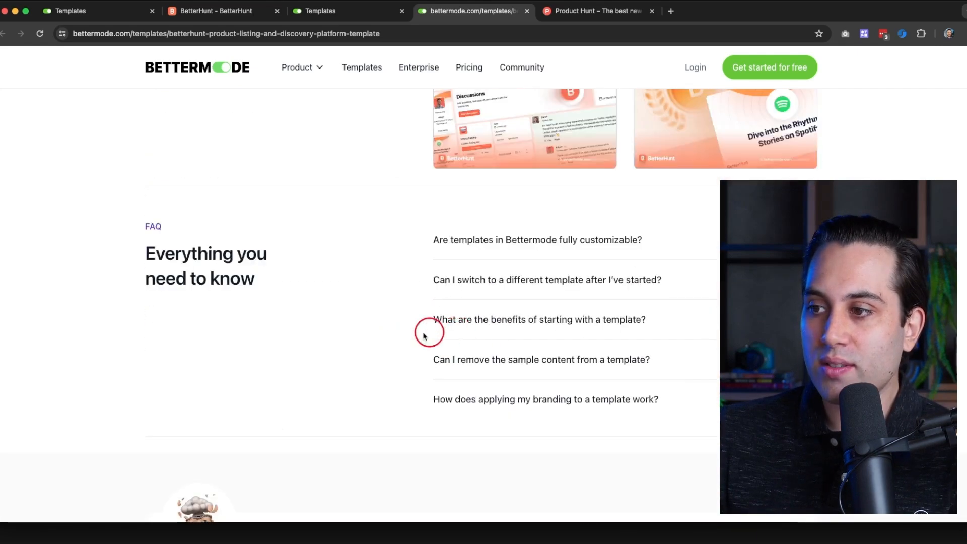
pyautogui.scroll(15, 534, 302)
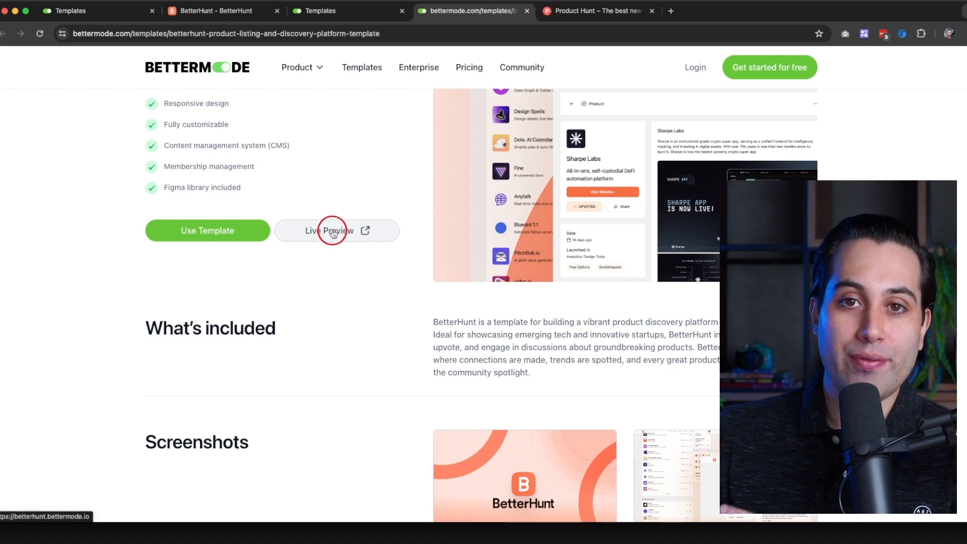
# - Compare the BetterHunt live preview with the Product Hunt homepage and return to the preview
pyautogui.click(241, 16)
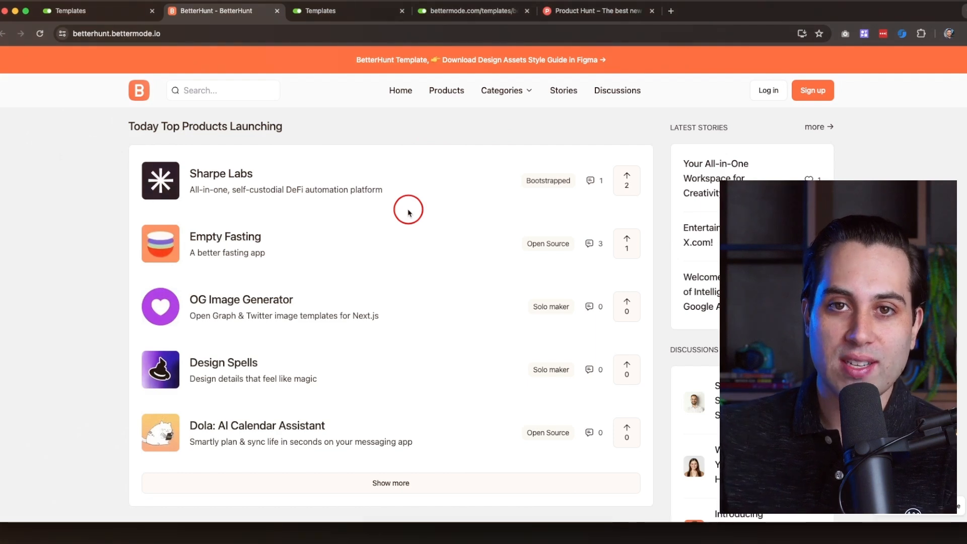
pyautogui.click(573, 15)
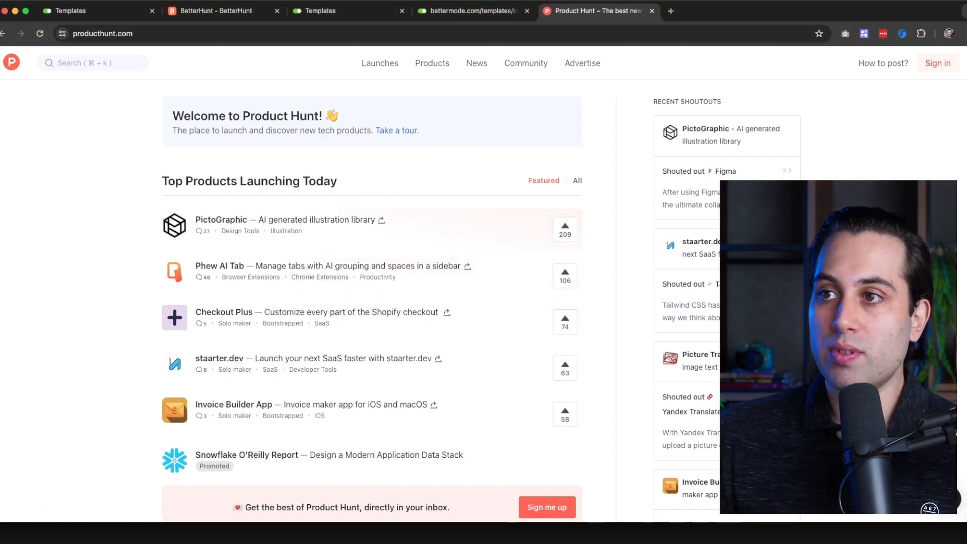
pyautogui.click(228, 12)
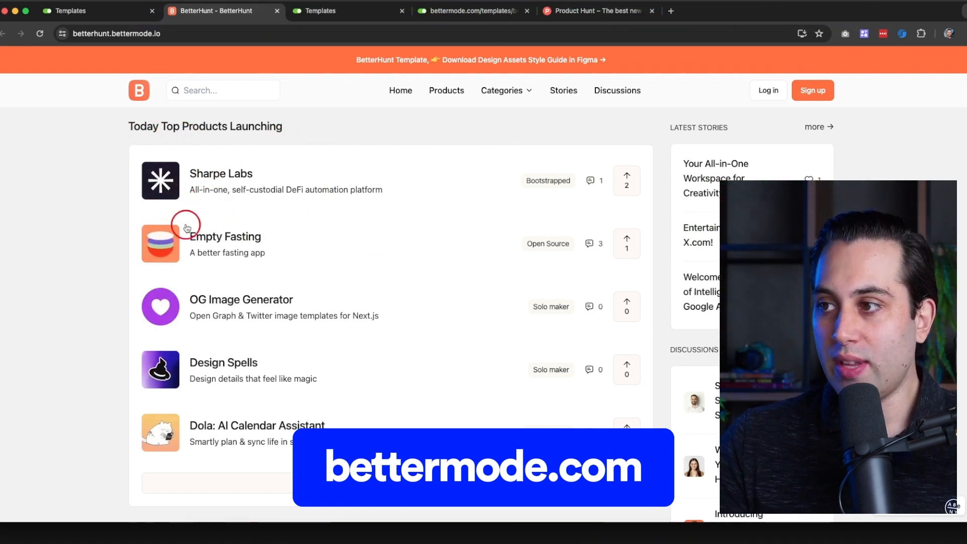
# - Examine the BetterHunt preview's home page at a larger zoom, covering its top product lists and the Stories carousel
pyautogui.scroll(-1, 315, 371)
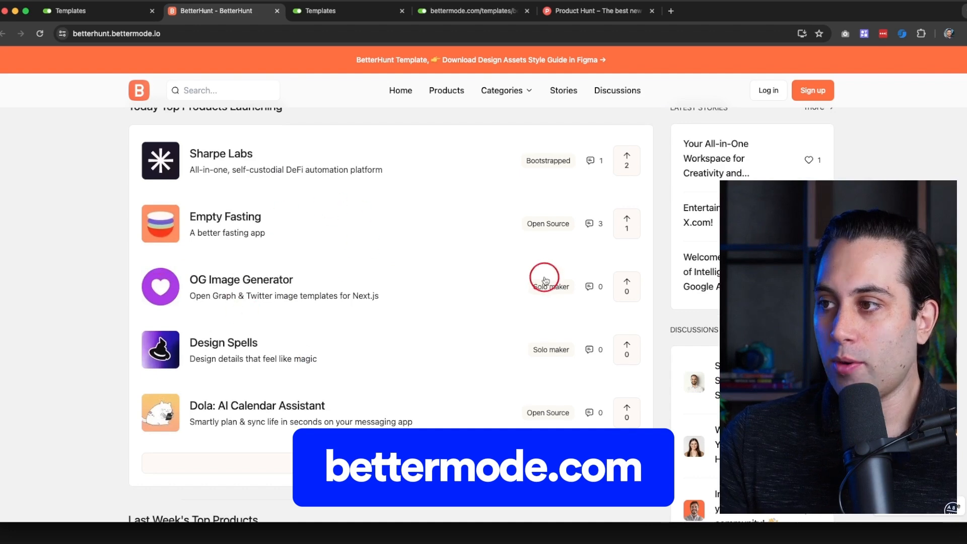
pyautogui.scroll(1, 415, 233)
pyautogui.scroll(-8, 416, 232)
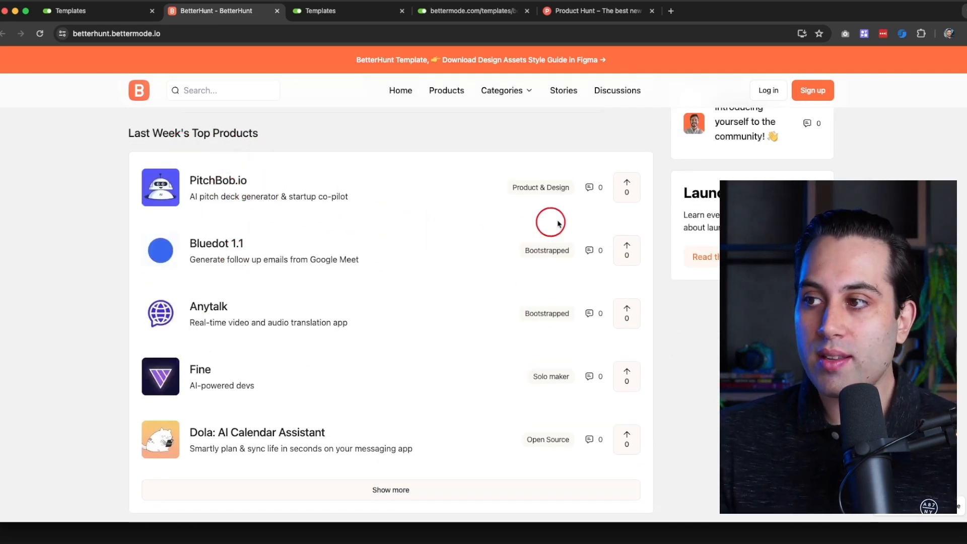
pyautogui.press('super+plus')
pyautogui.press('super+plus')
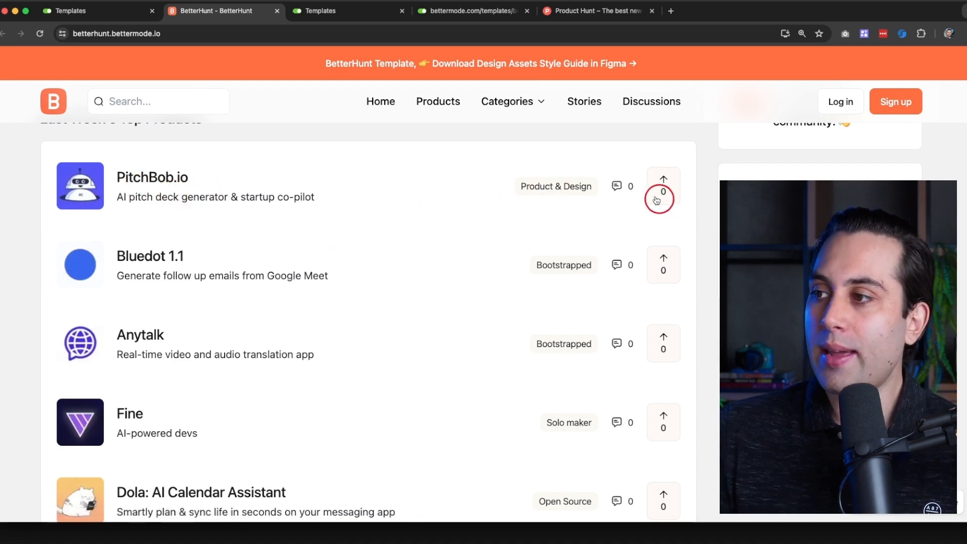
pyautogui.scroll(-1, 252, 229)
pyautogui.scroll(-10, 213, 236)
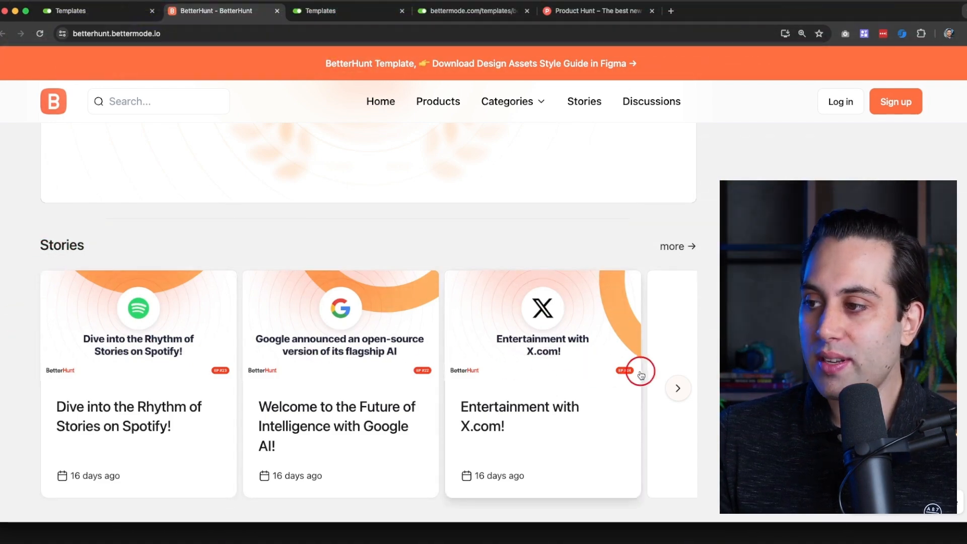
pyautogui.click(680, 388)
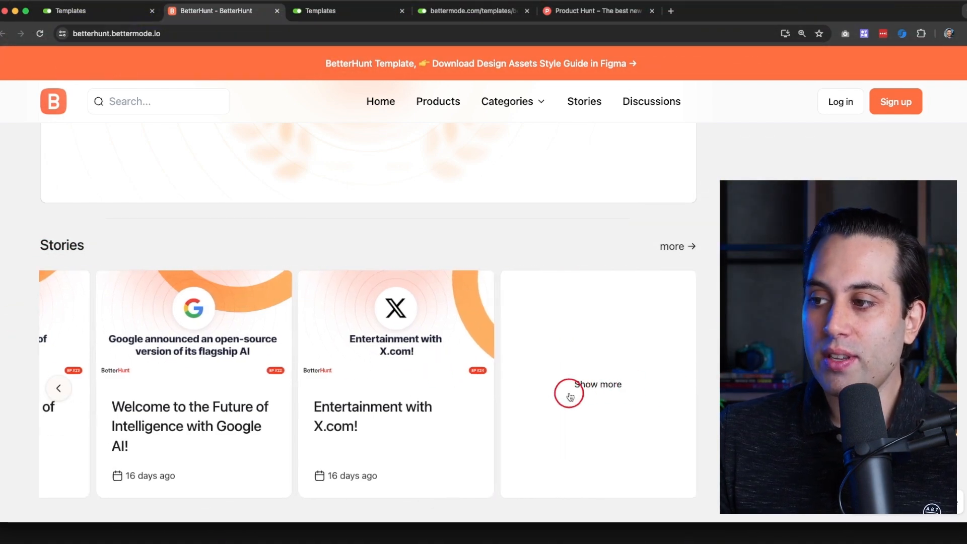
pyautogui.scroll(10, 378, 348)
pyautogui.scroll(2, 378, 348)
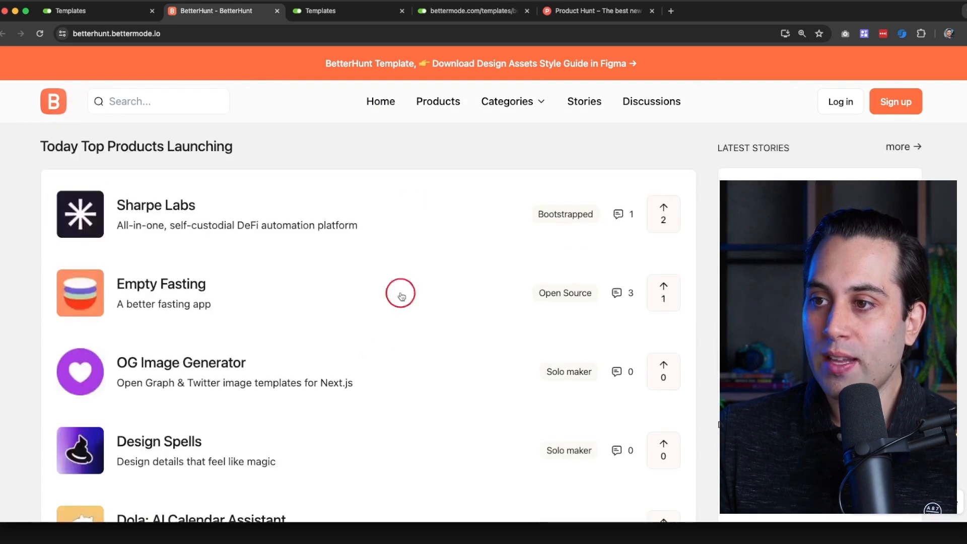
# - Open the BetterHunt Products page and review all products, the latest stories and the discussions
pyautogui.click(433, 104)
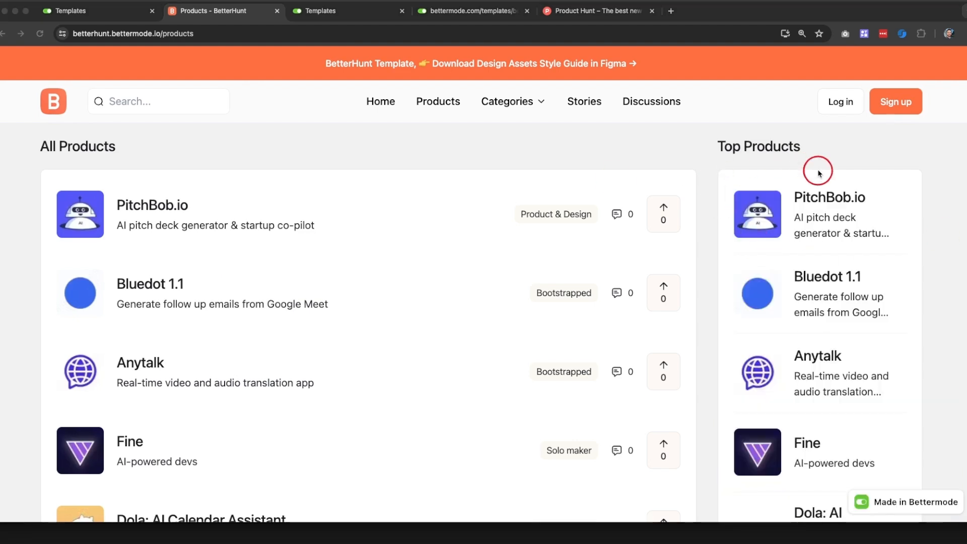
pyautogui.scroll(-10, 812, 244)
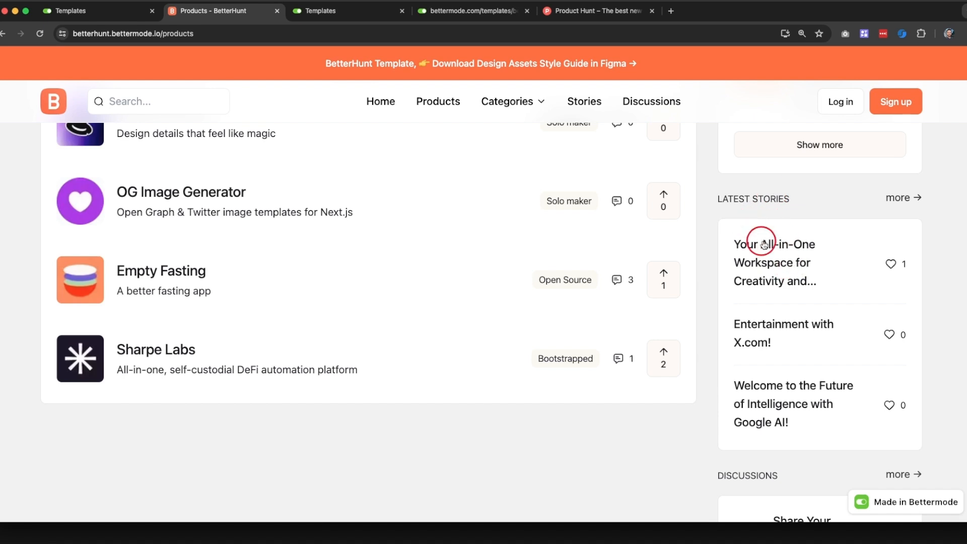
pyautogui.scroll(-7, 806, 259)
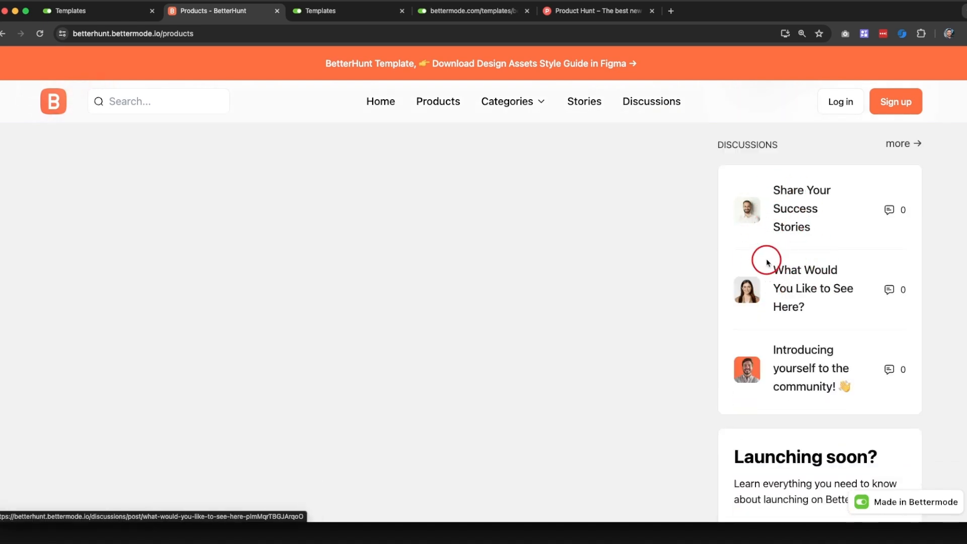
# - Finish looking over the Products page and browse the products in the Bootstrapped category, returning to the home page
pyautogui.scroll(-1, 784, 266)
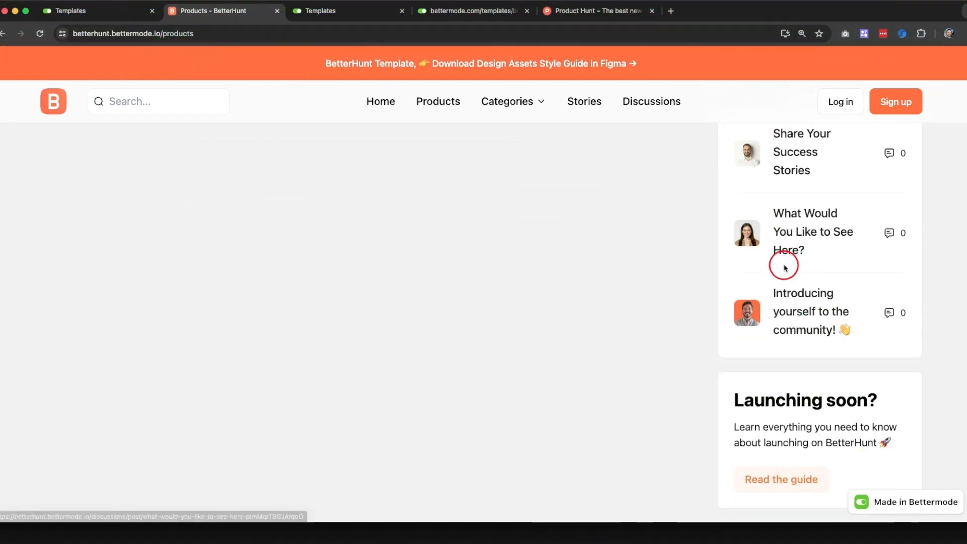
pyautogui.scroll(8, 784, 266)
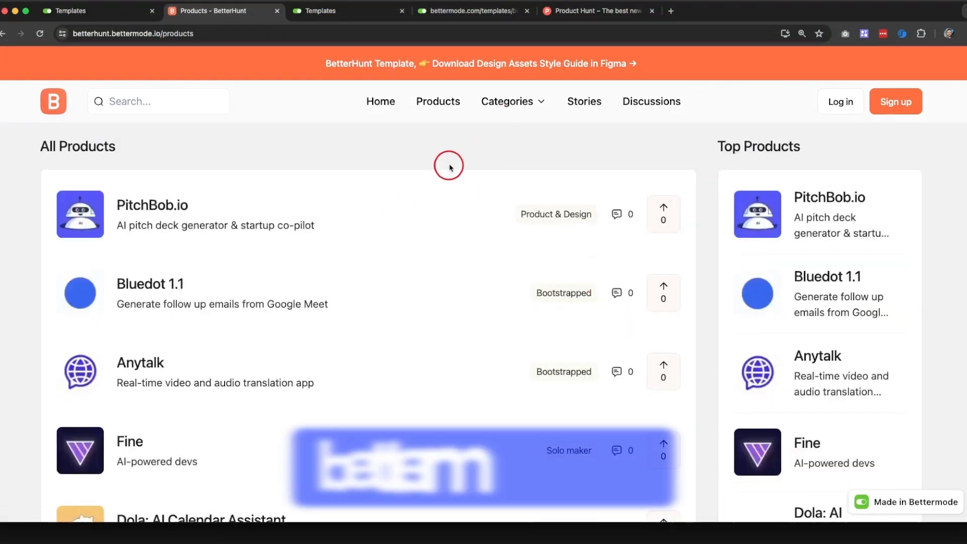
pyautogui.click(513, 107)
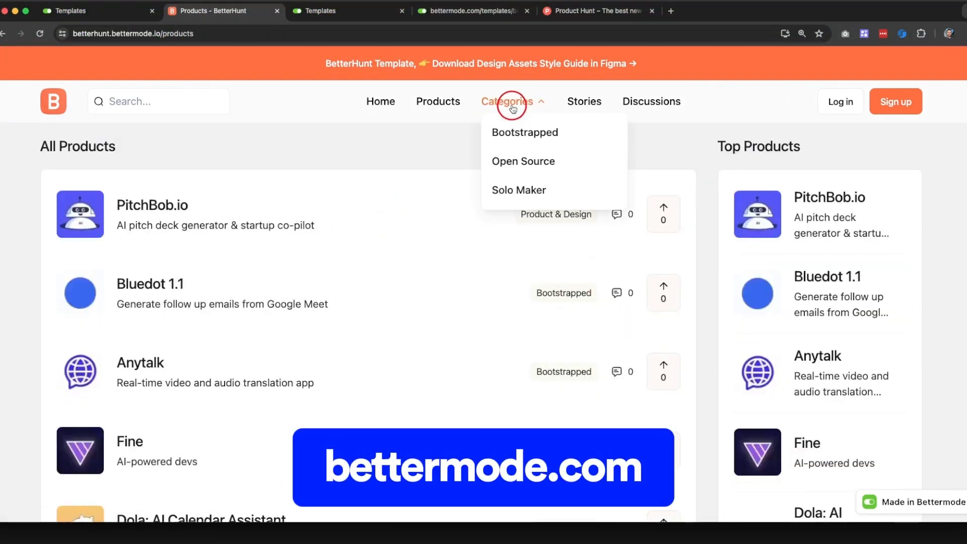
pyautogui.click(510, 135)
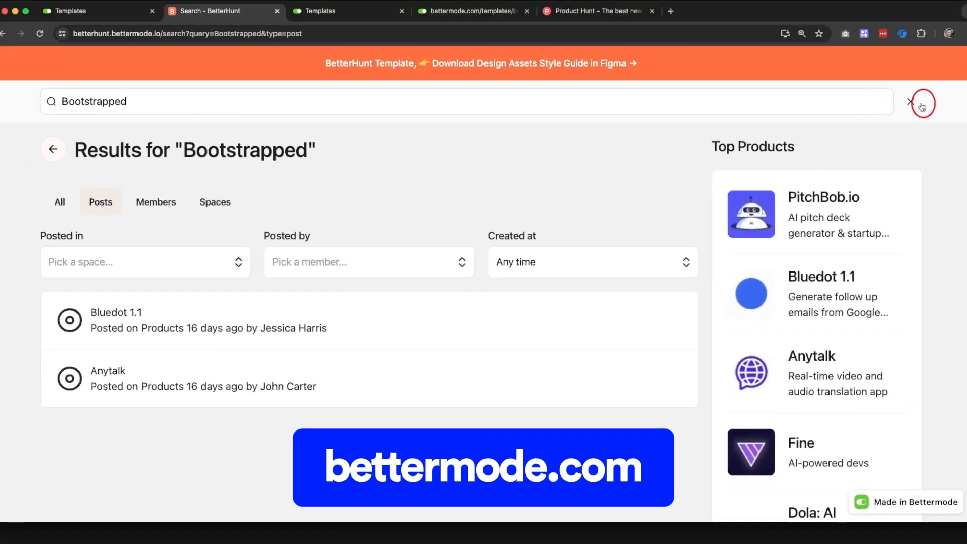
pyautogui.click(922, 107)
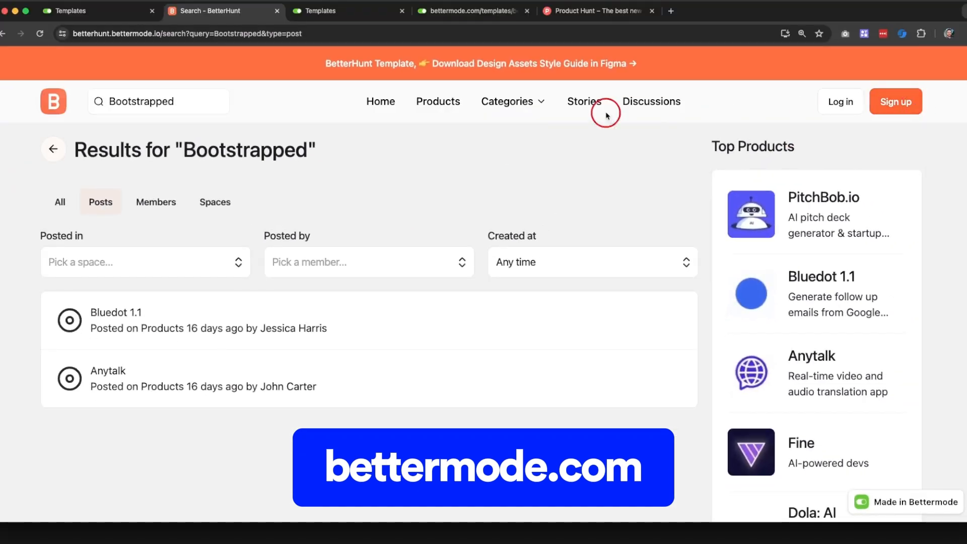
pyautogui.click(53, 149)
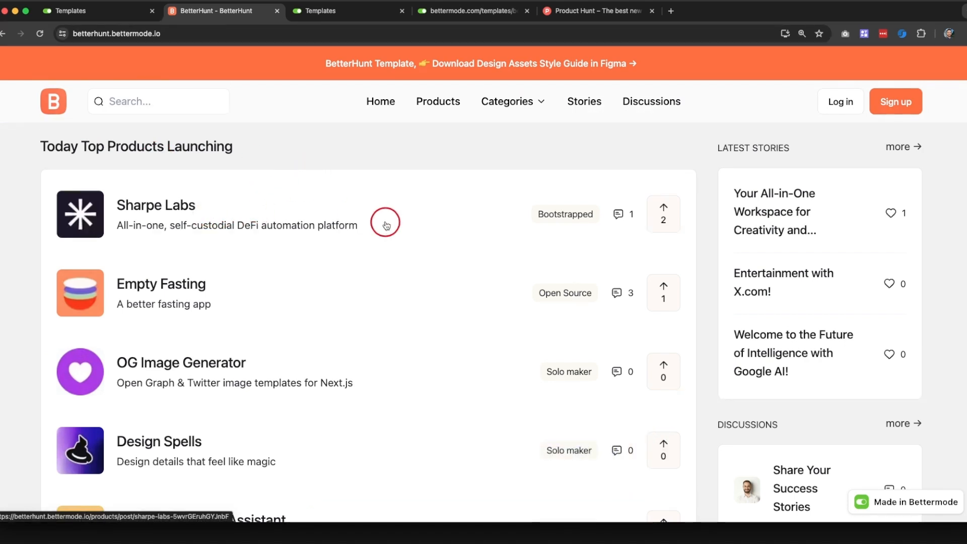
# - Open the Sharpe Labs product page and view its data ecosystem gallery image at full size
pyautogui.click(144, 214)
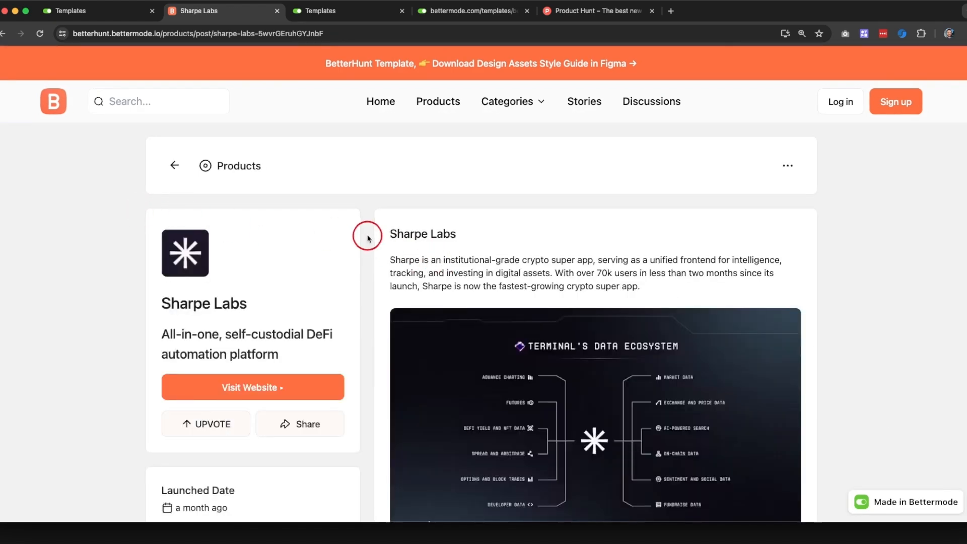
pyautogui.scroll(-5, 368, 238)
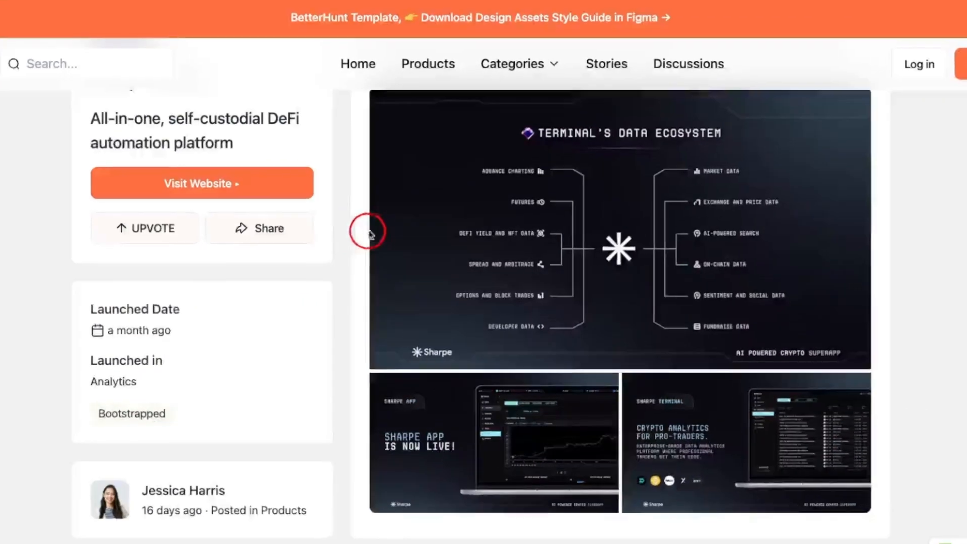
pyautogui.scroll(1, 368, 233)
pyautogui.click(568, 231)
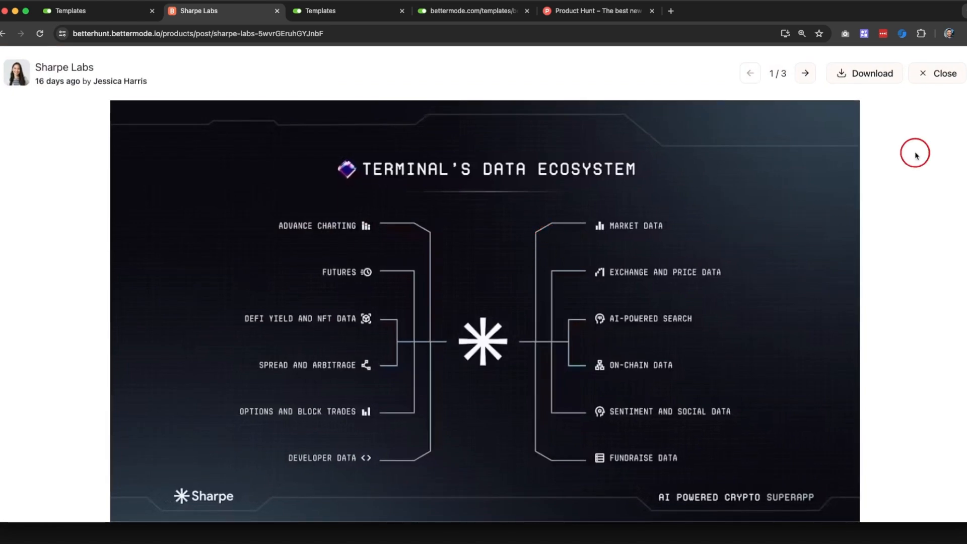
pyautogui.click(941, 75)
pyautogui.scroll(4, 222, 285)
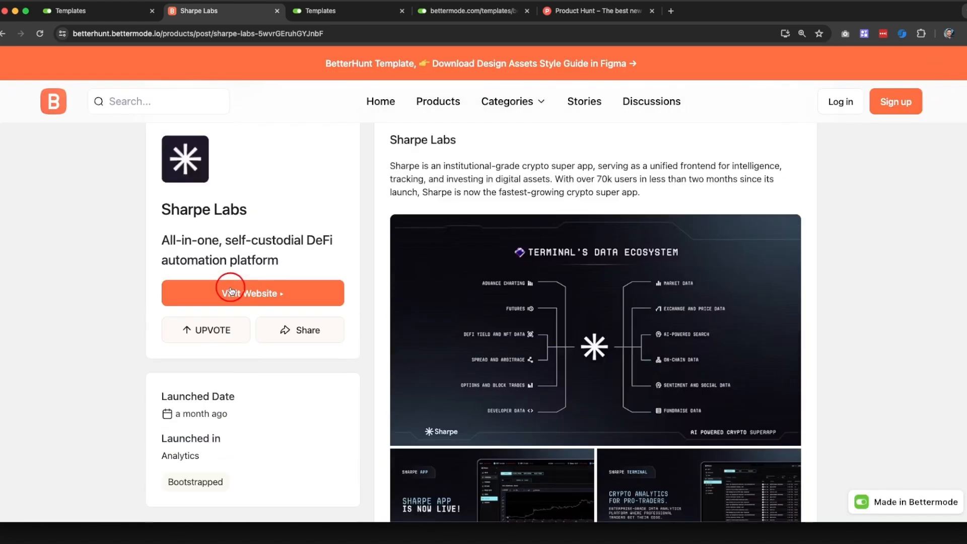
# - Try to upvote Sharpe Labs, and check the login and sign-up forms before returning to the home page
pyautogui.click(214, 405)
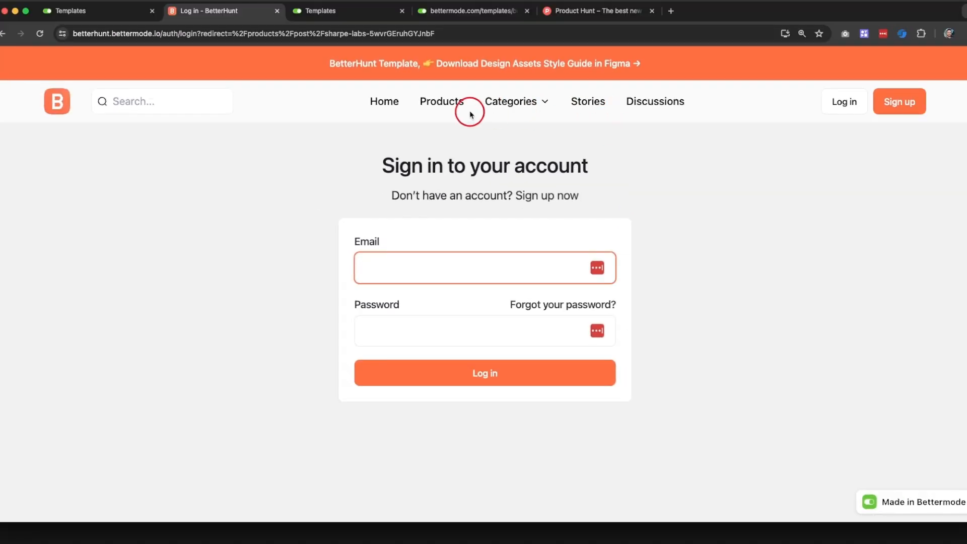
pyautogui.click(385, 102)
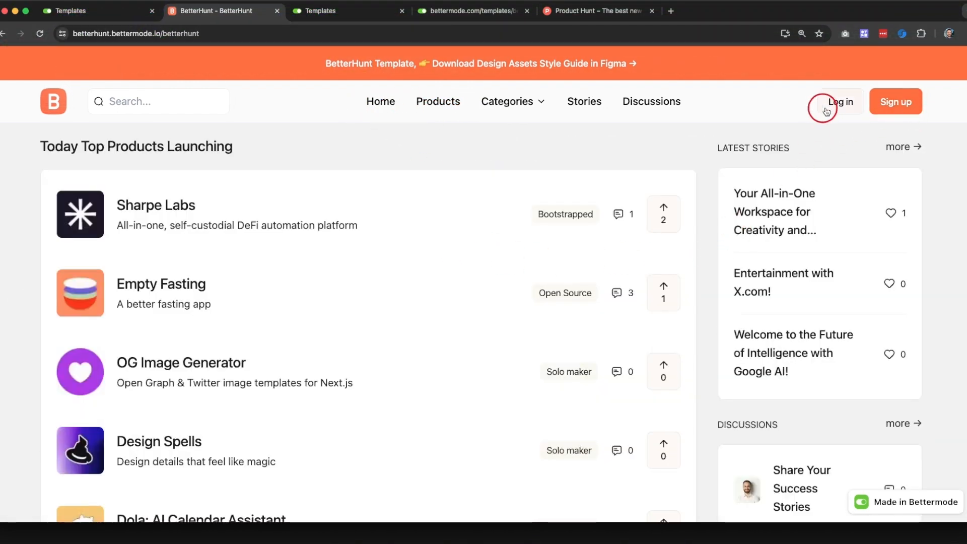
pyautogui.click(852, 103)
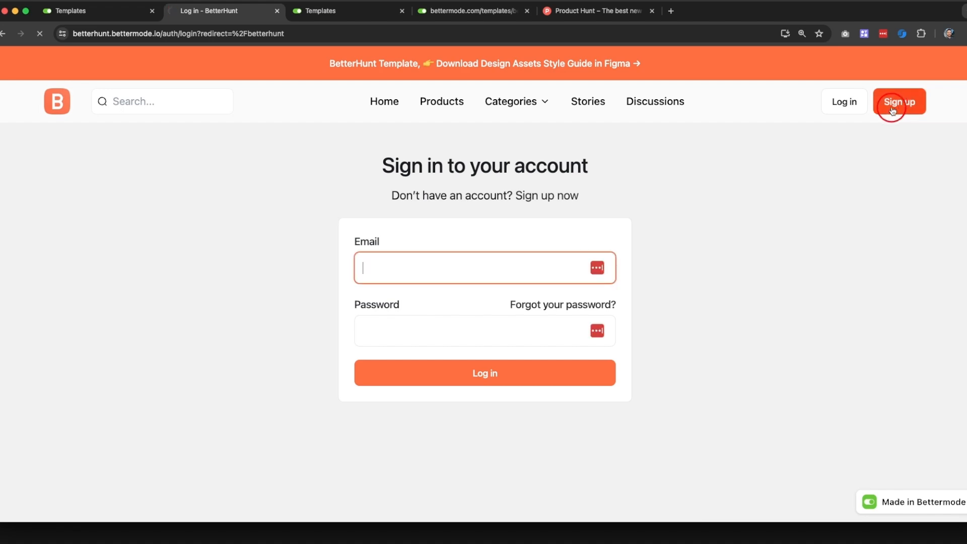
pyautogui.click(895, 104)
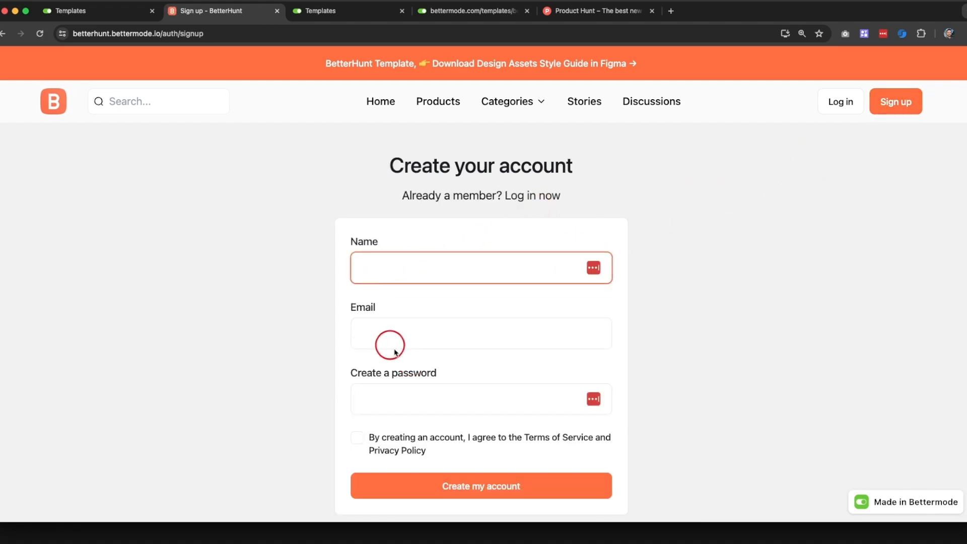
pyautogui.click(377, 103)
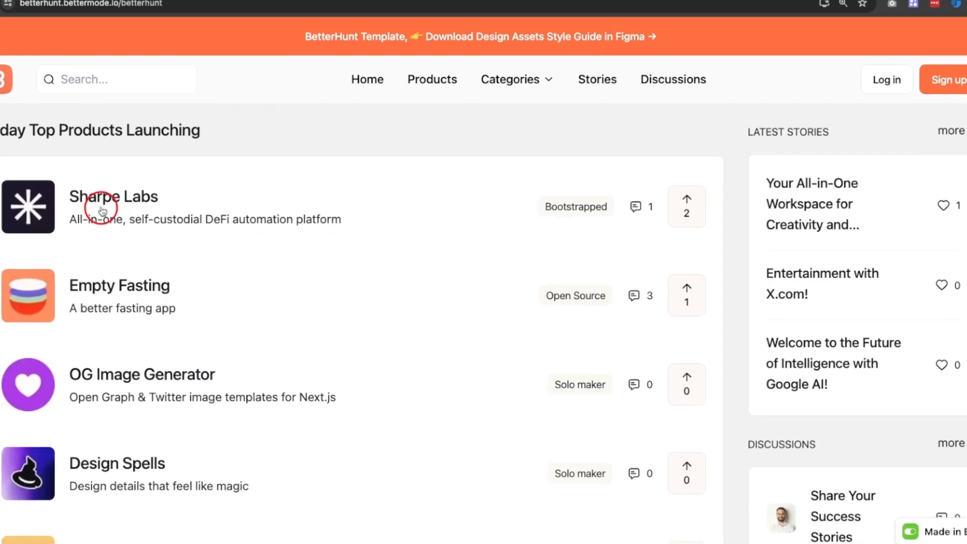
# - Review the Sharpe Labs page's launch details, author card and comments, and go back to the home page
pyautogui.click(104, 213)
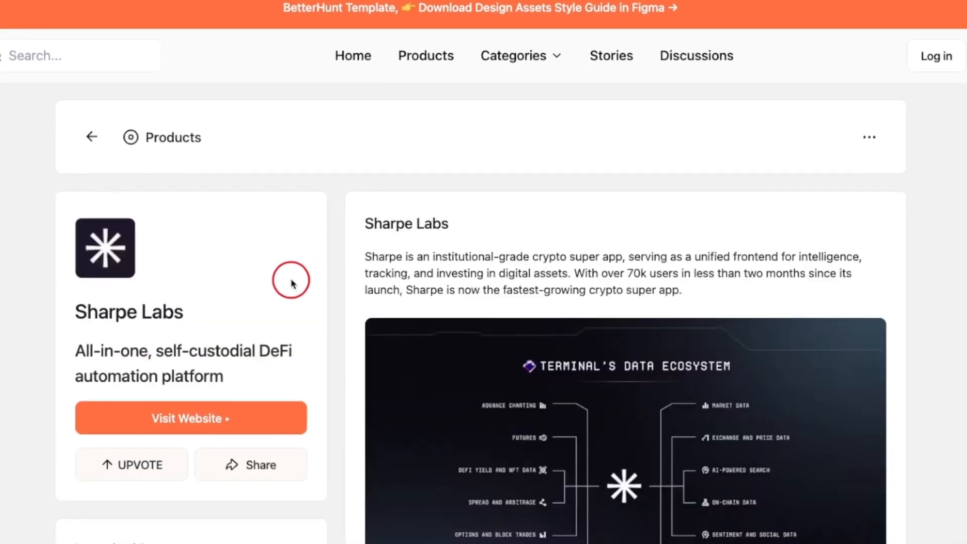
pyautogui.scroll(-5, 312, 282)
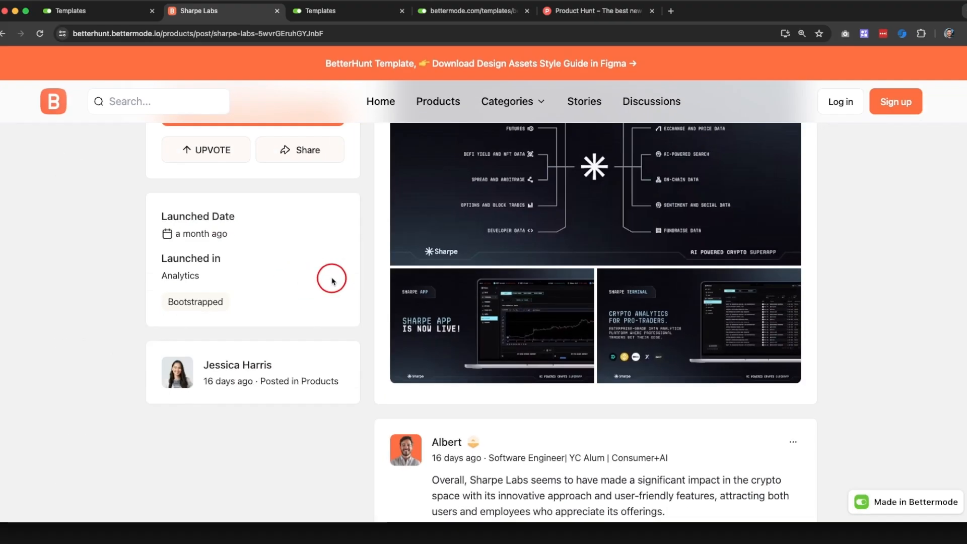
pyautogui.scroll(1, 332, 282)
pyautogui.scroll(-1, 227, 340)
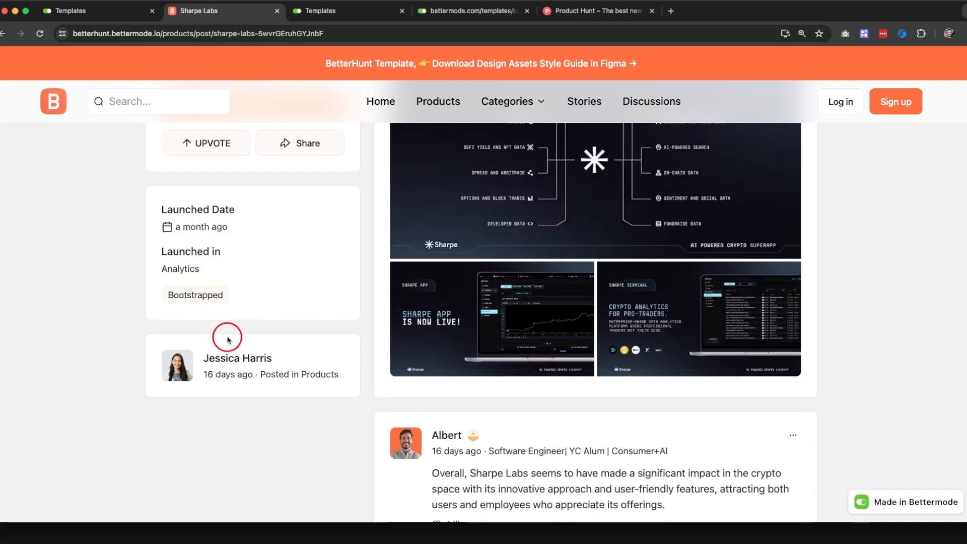
pyautogui.scroll(-1, 224, 352)
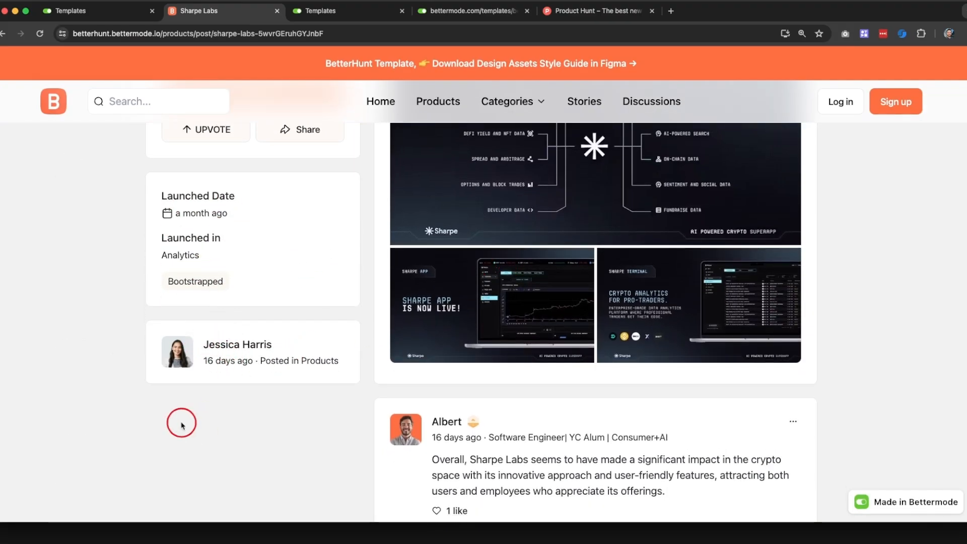
pyautogui.scroll(-4, 385, 341)
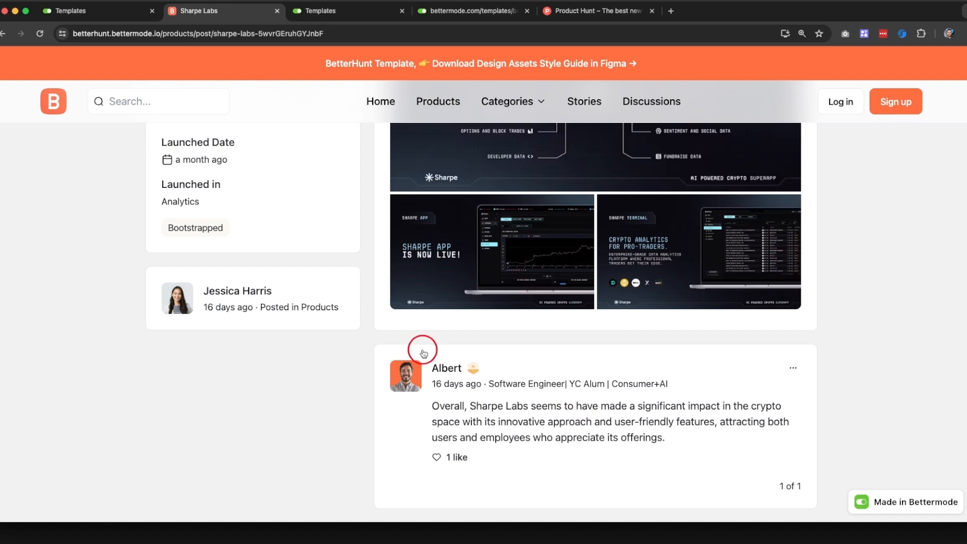
pyautogui.scroll(7, 410, 315)
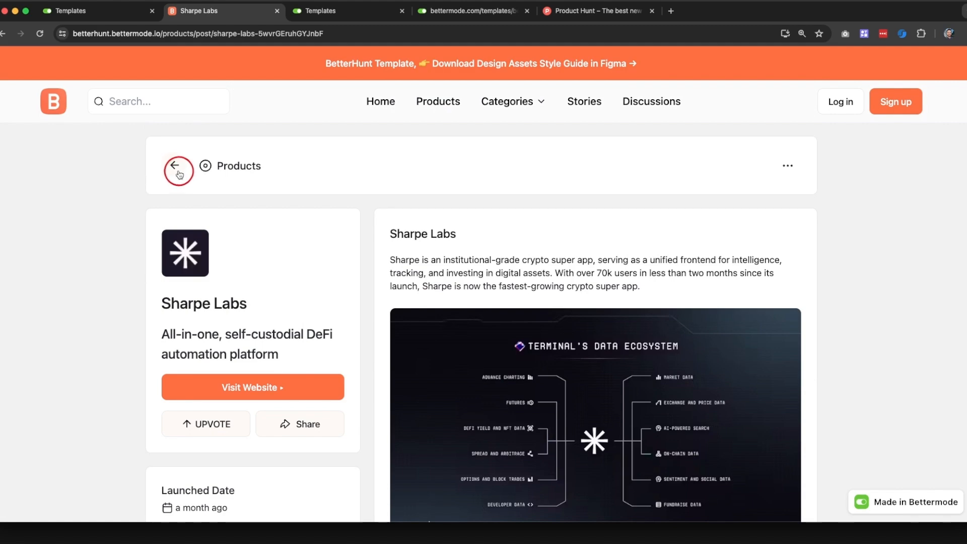
pyautogui.click(177, 172)
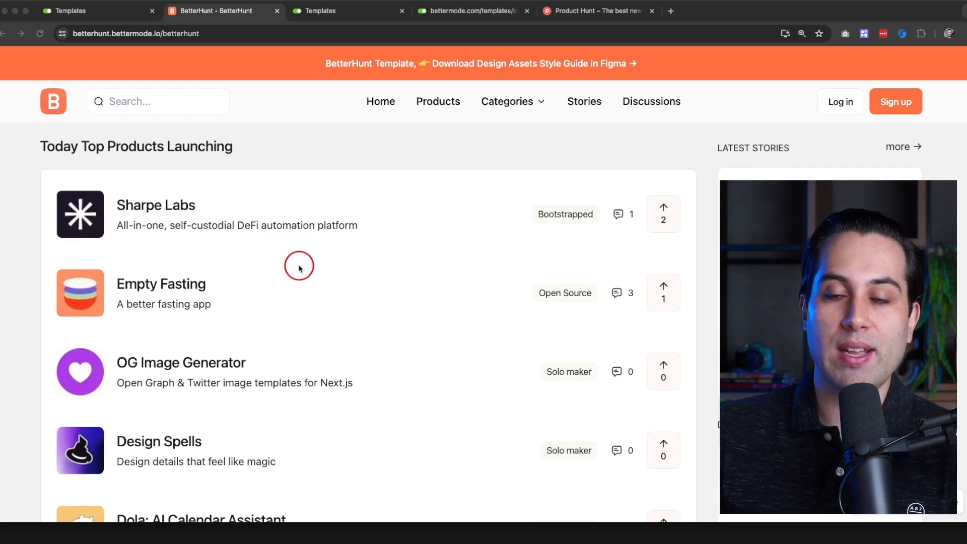
# - Review the posts on the Discussions page and a member's profile, and return to the home page
pyautogui.click(654, 109)
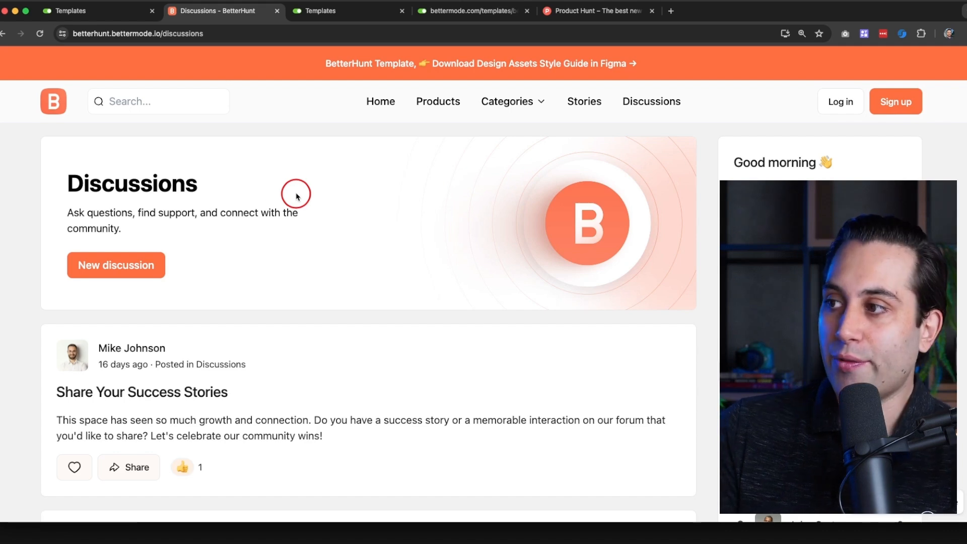
pyautogui.scroll(-5, 223, 233)
pyautogui.scroll(1, 218, 196)
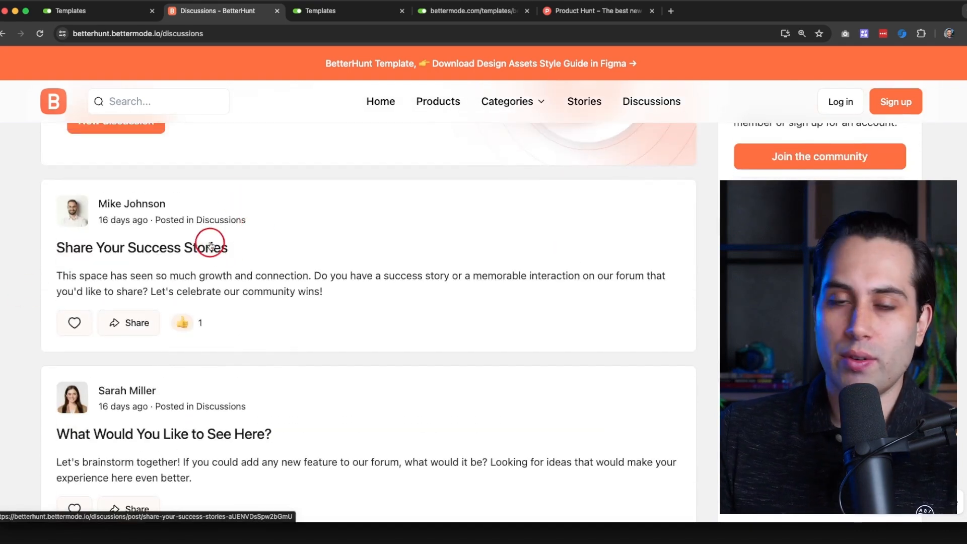
pyautogui.scroll(-4, 233, 242)
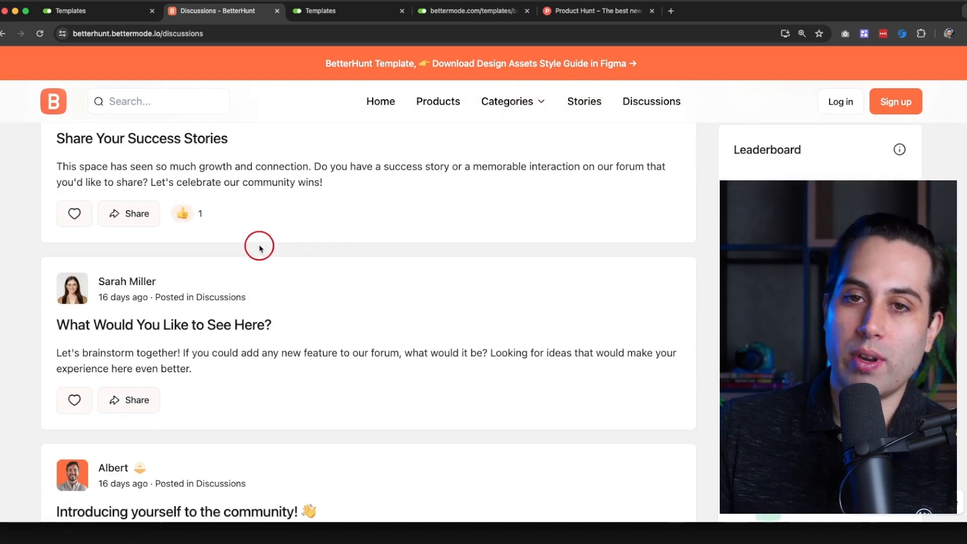
pyautogui.scroll(-1, 258, 248)
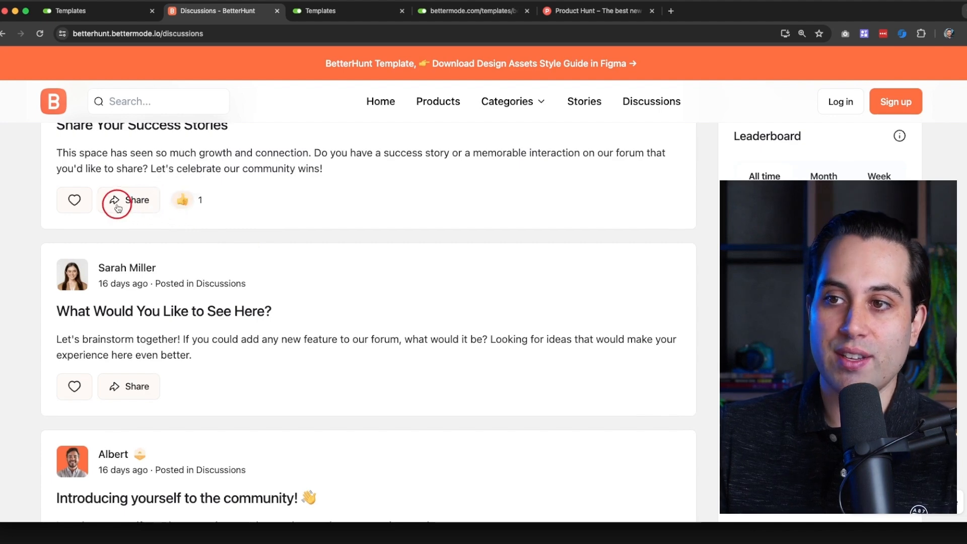
pyautogui.press('super+[')
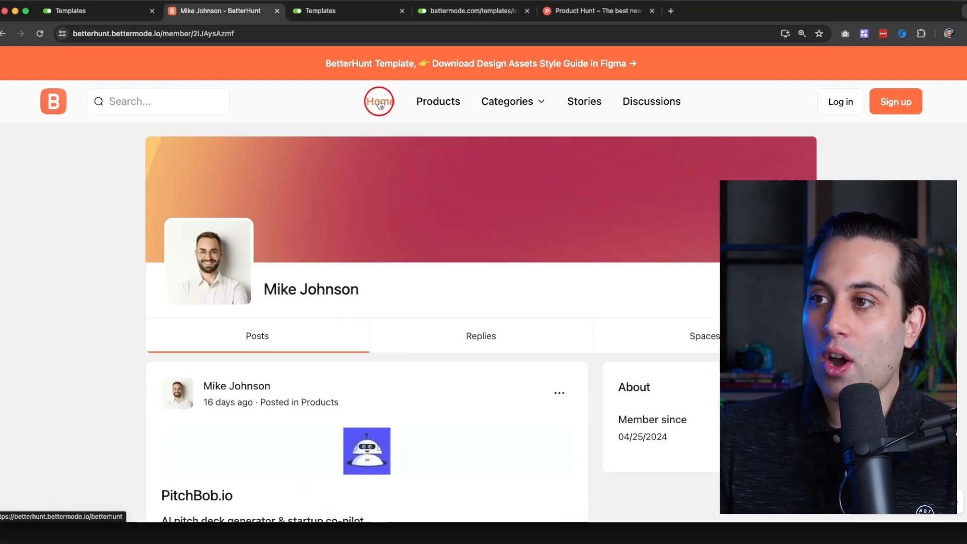
pyautogui.click(380, 101)
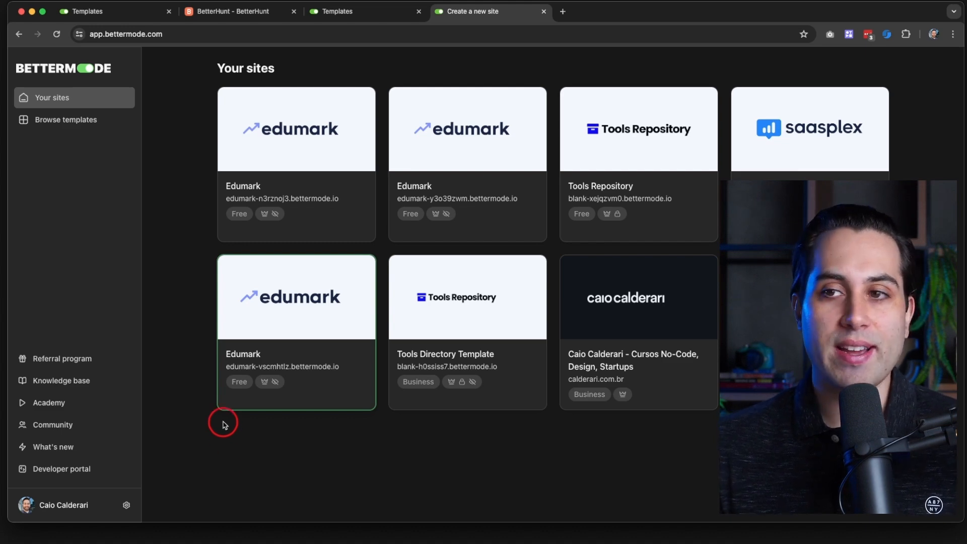
# - Create a new Bettermode site from the BetterHunt template
pyautogui.click(62, 126)
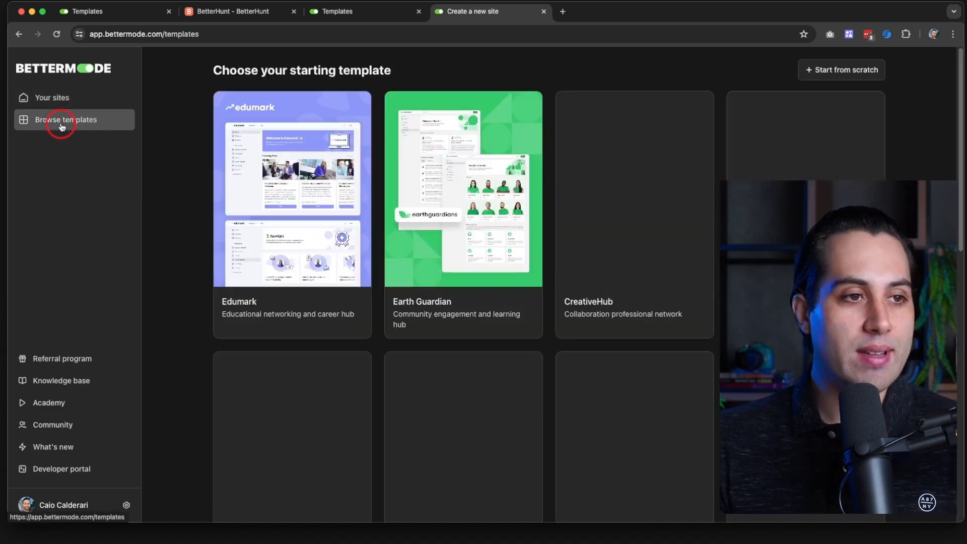
pyautogui.scroll(-5, 455, 206)
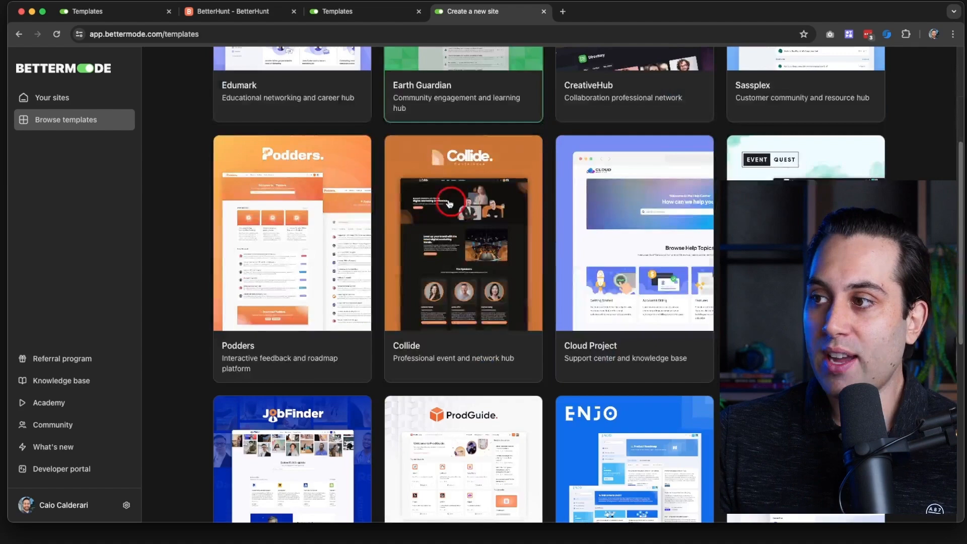
pyautogui.scroll(-7, 455, 207)
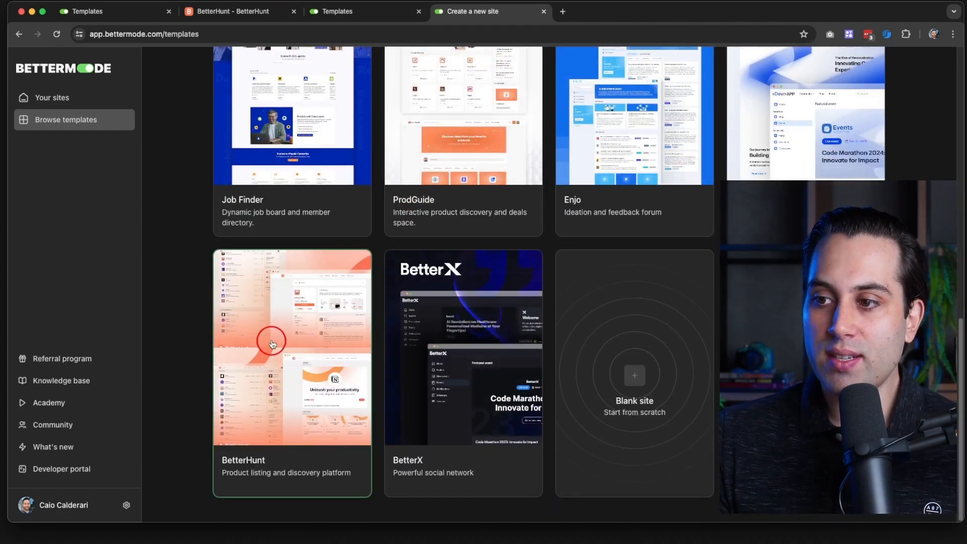
pyautogui.click(272, 344)
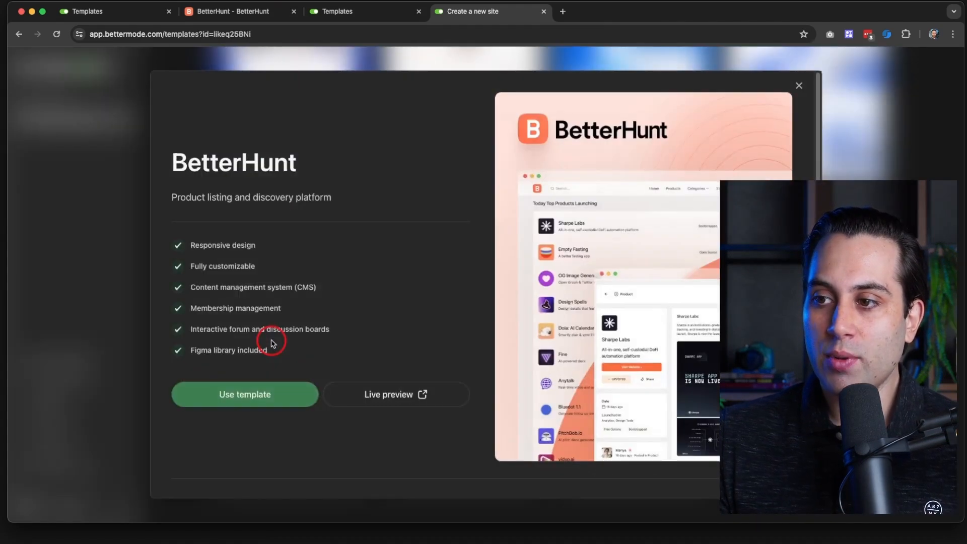
pyautogui.click(243, 398)
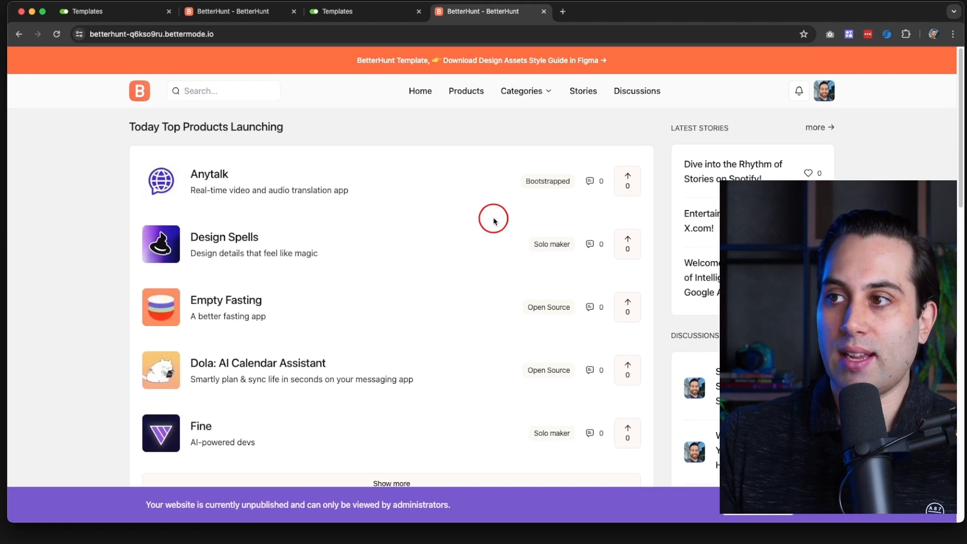
# - Open the Members page in the new site's administration area
pyautogui.click(828, 95)
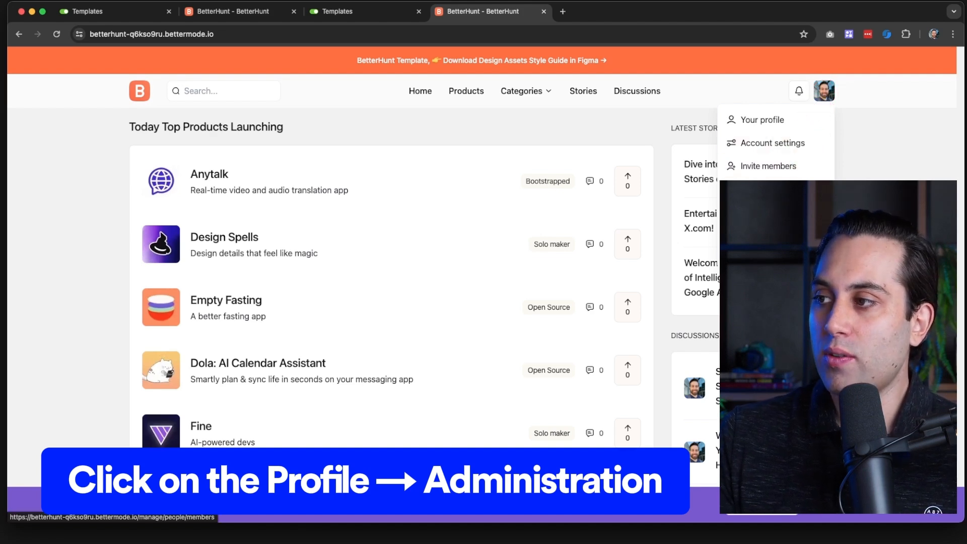
pyautogui.click(768, 166)
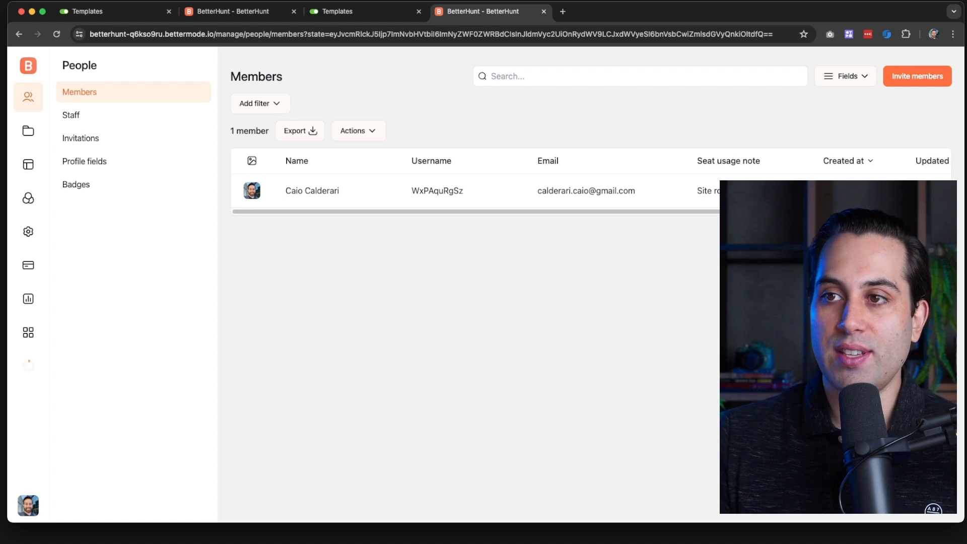
# - Look through the new site's posts, spaces, tags and CMS models in the content administration
pyautogui.click(30, 135)
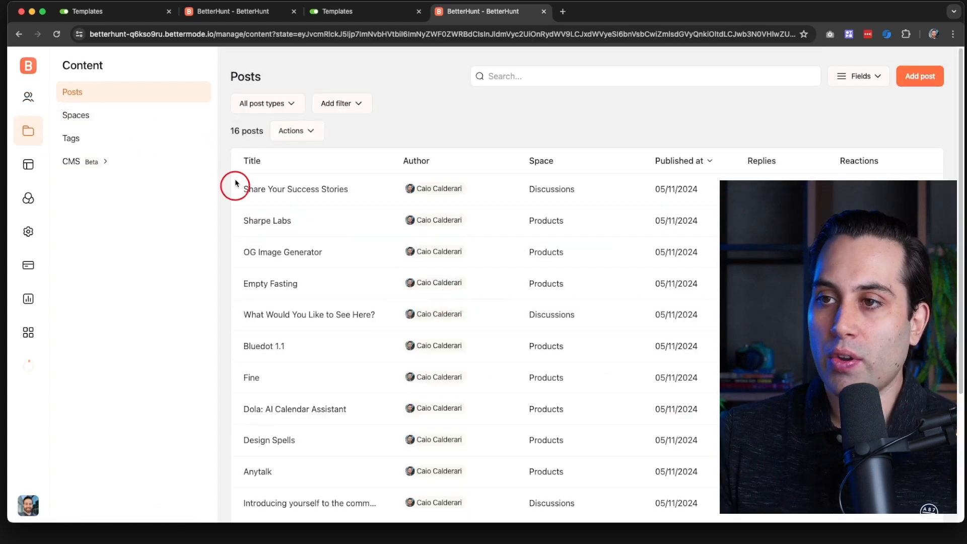
pyautogui.click(83, 118)
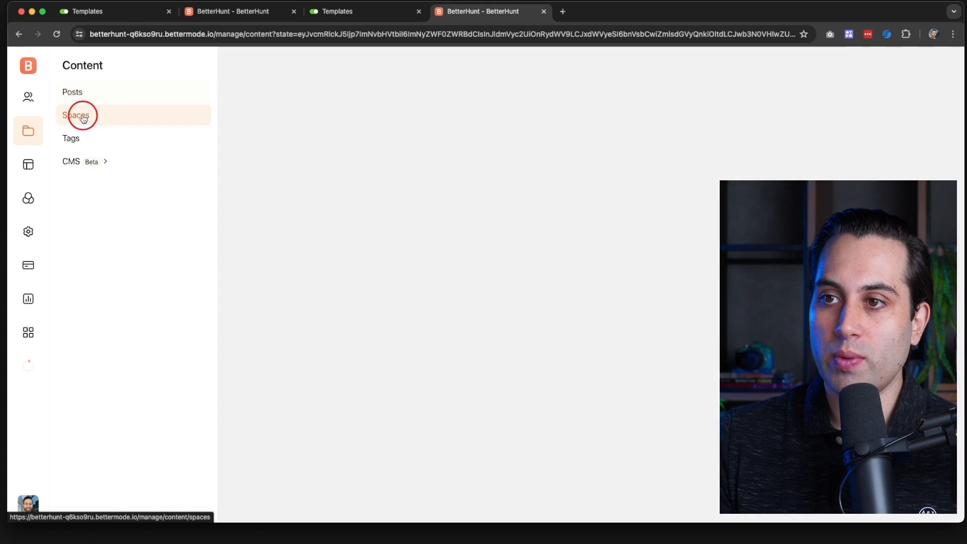
pyautogui.click(88, 144)
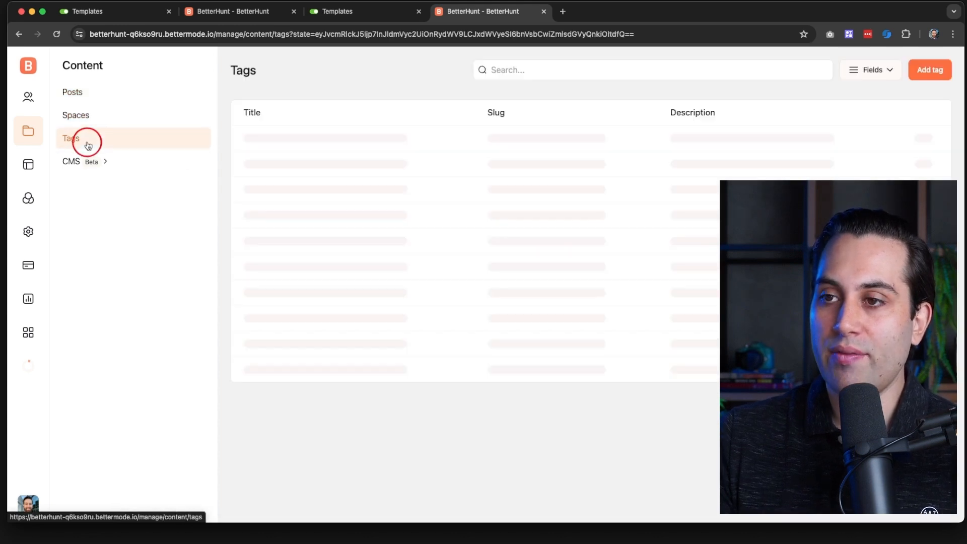
pyautogui.click(91, 168)
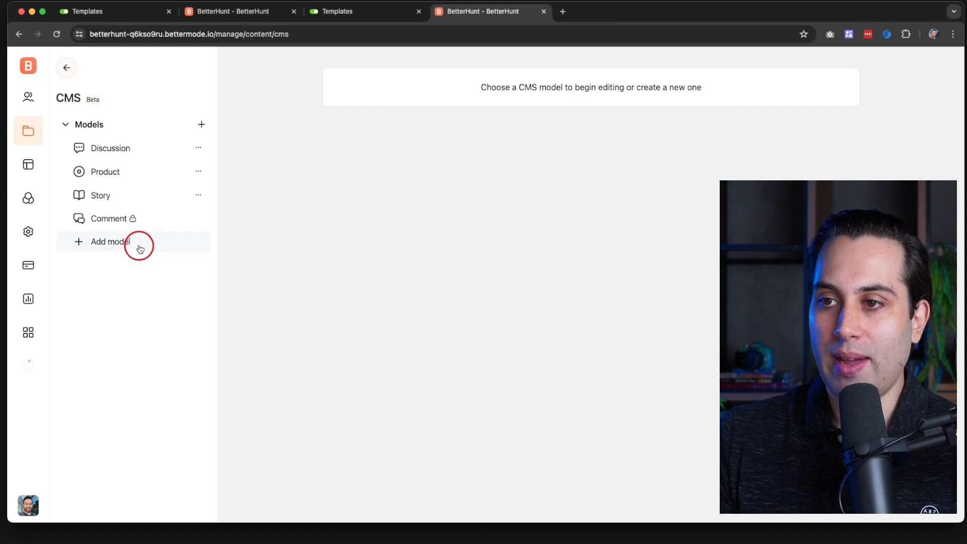
pyautogui.click(99, 149)
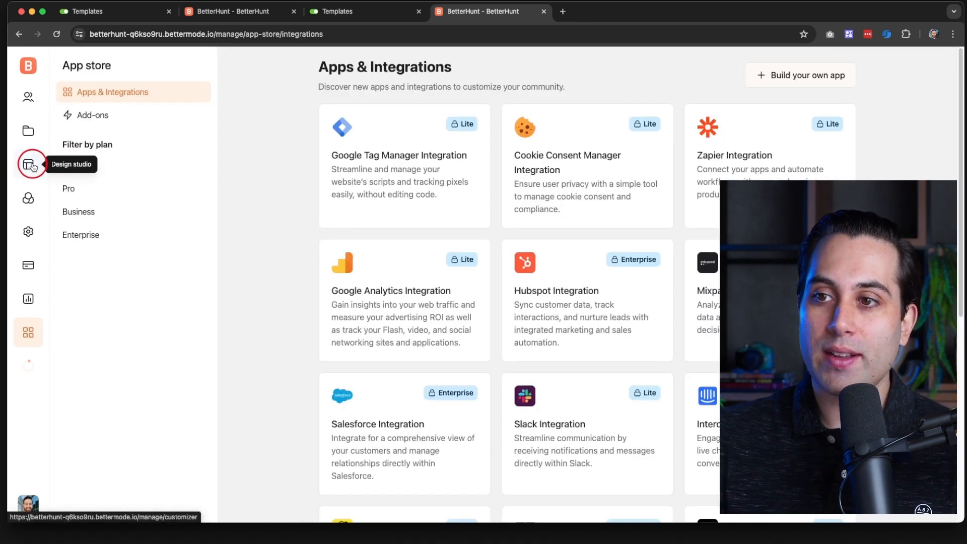
# - Examine the Discussion, Product and Story CMS page layouts in the design studio
pyautogui.click(30, 164)
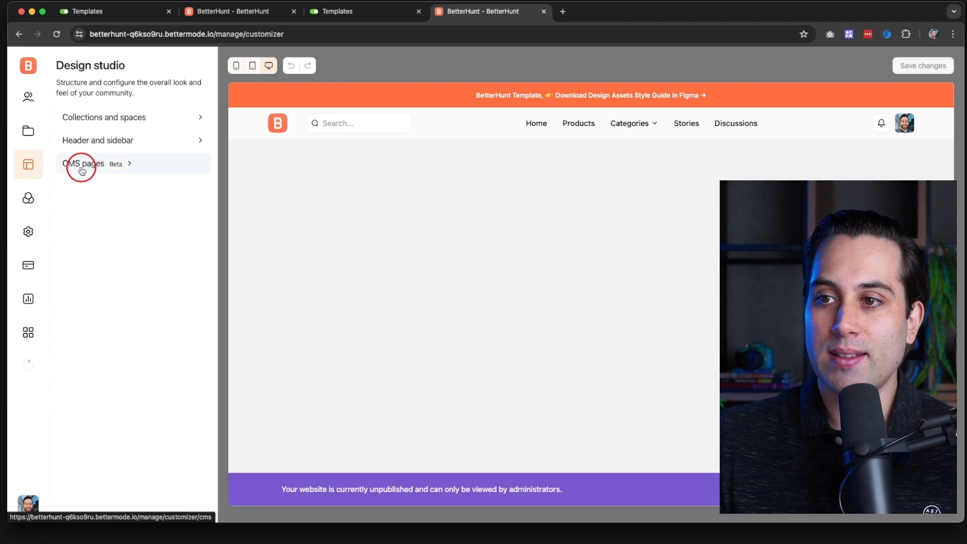
pyautogui.click(91, 169)
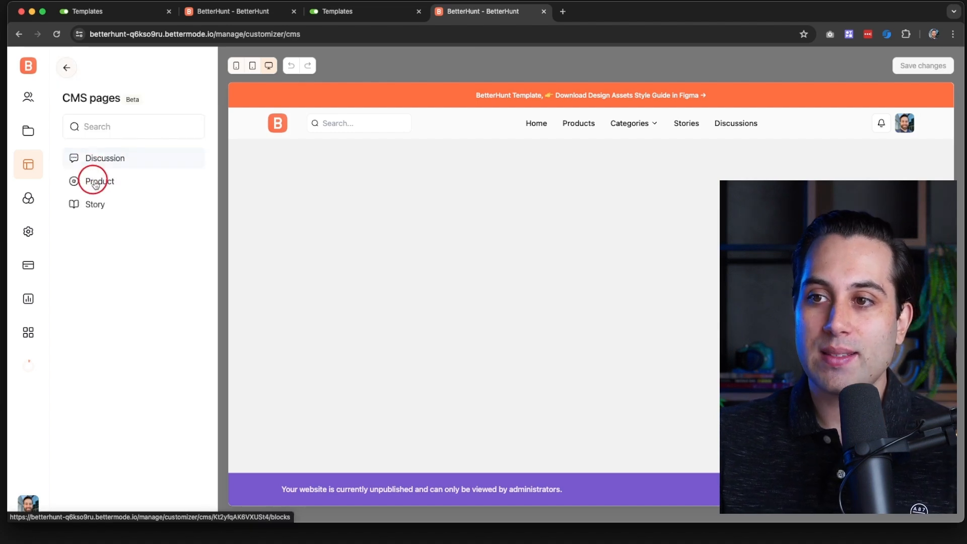
pyautogui.click(107, 166)
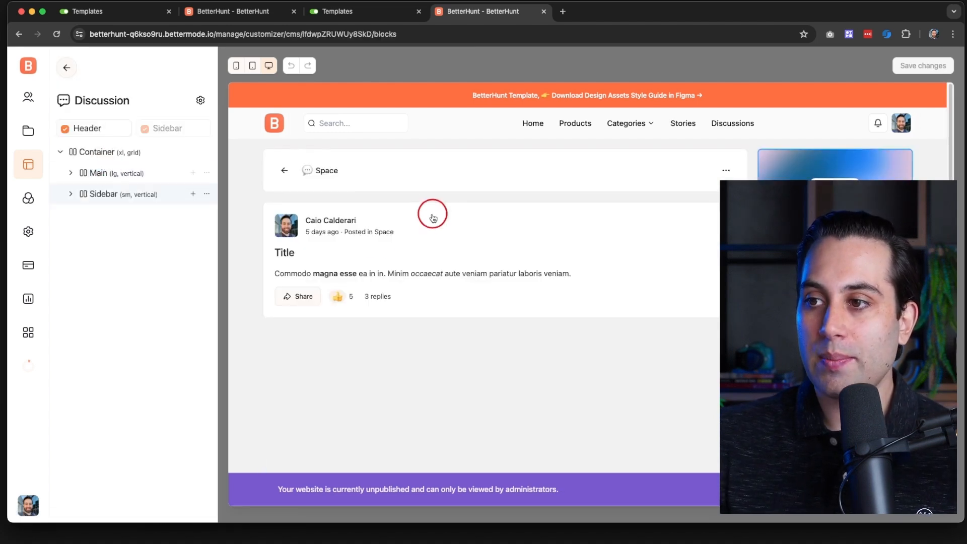
pyautogui.click(67, 69)
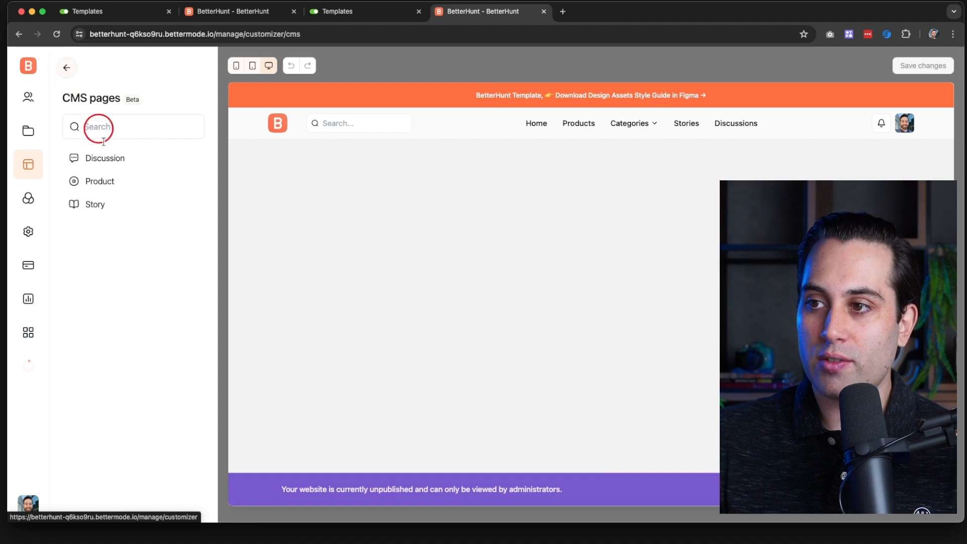
pyautogui.click(107, 180)
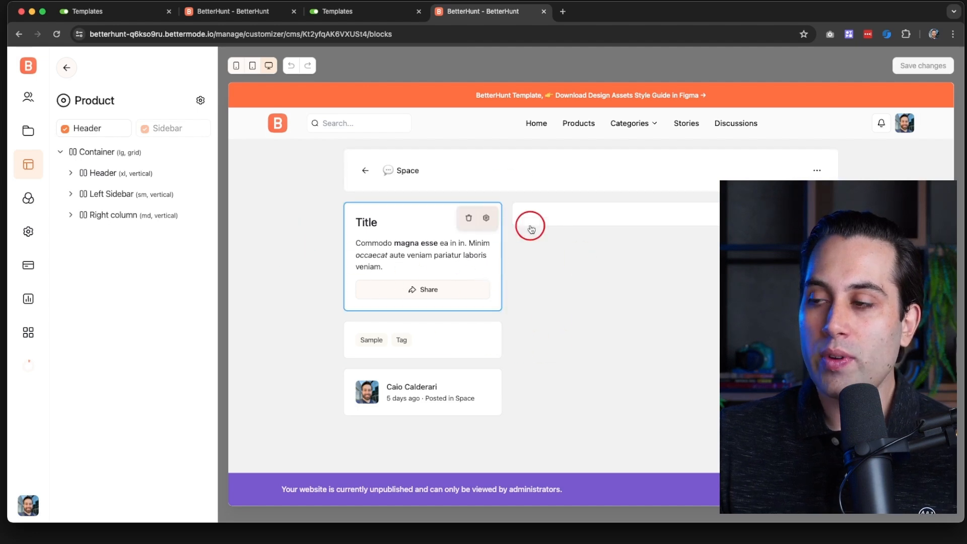
pyautogui.click(67, 68)
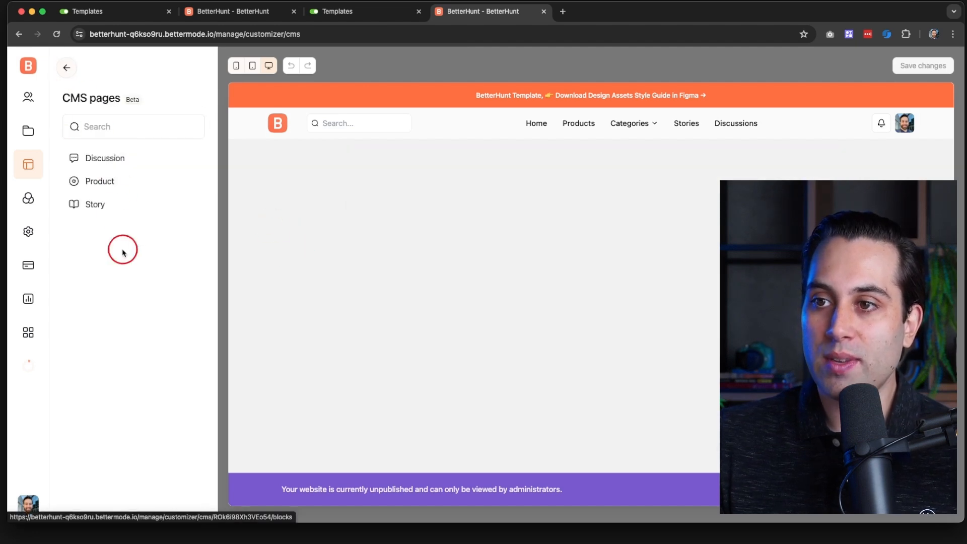
pyautogui.click(97, 206)
pyautogui.click(66, 67)
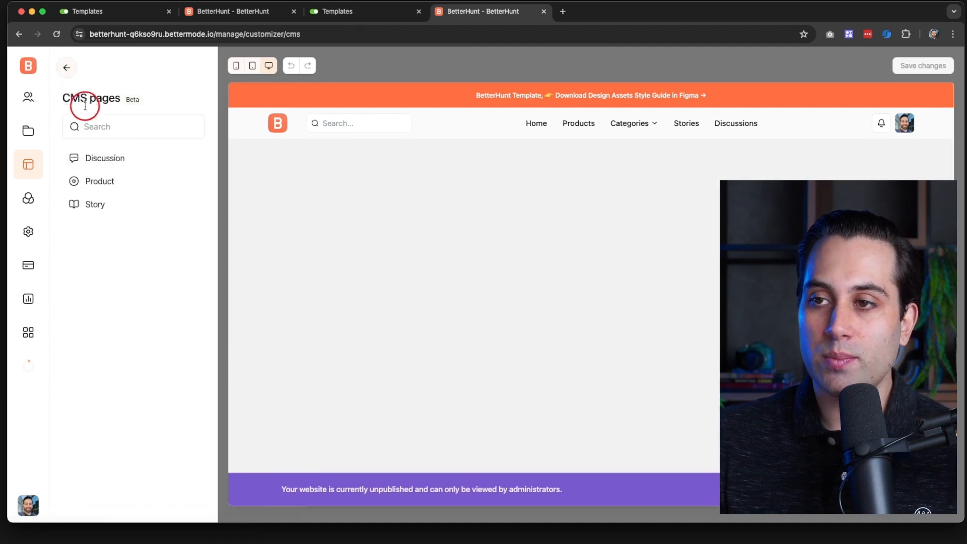
# - Open the content CMS models list, and review the Sharpe Labs product page on the BetterHunt demo site for comparison
pyautogui.click(30, 132)
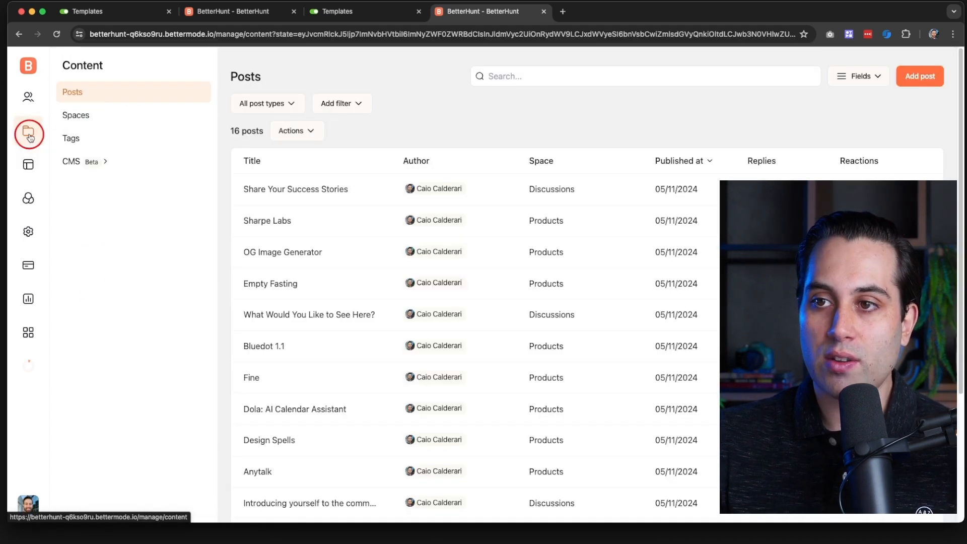
pyautogui.click(70, 162)
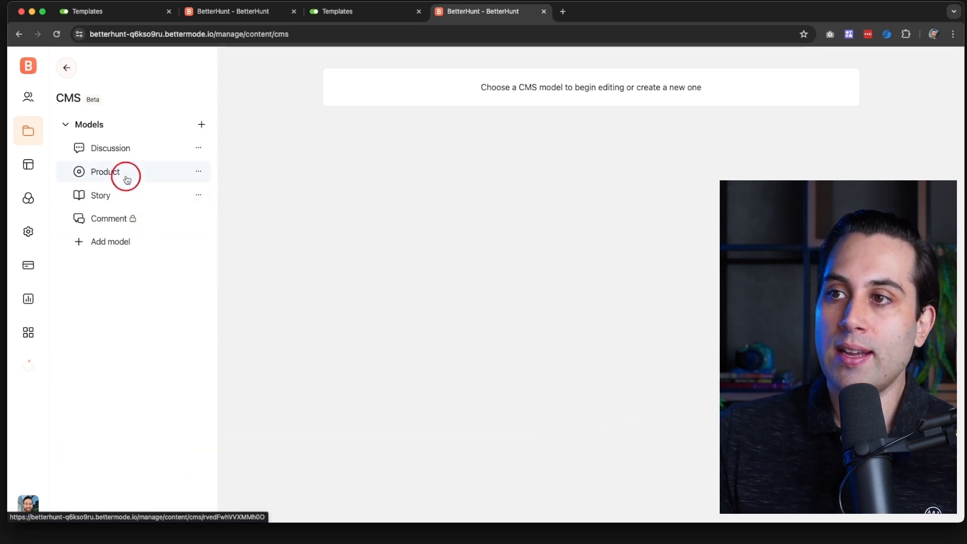
pyautogui.click(220, 10)
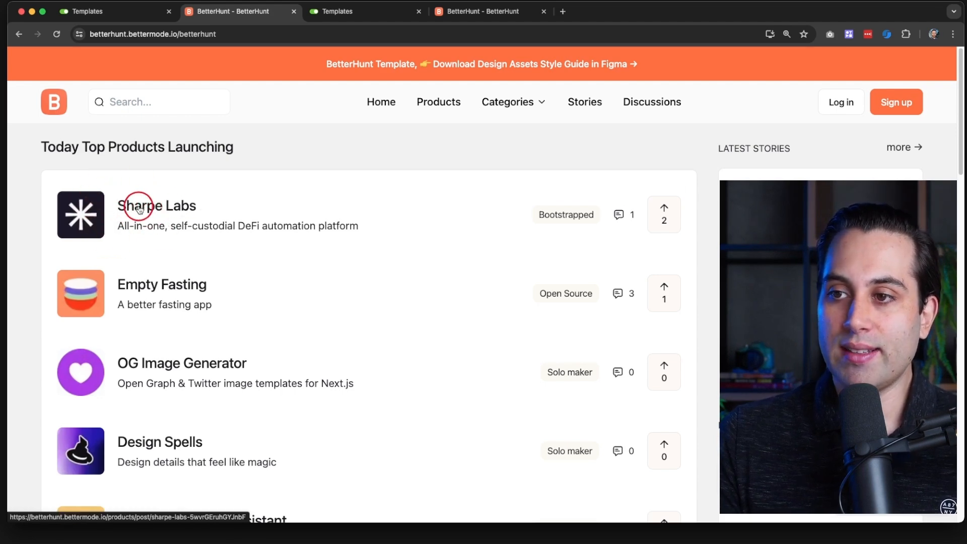
pyautogui.click(116, 221)
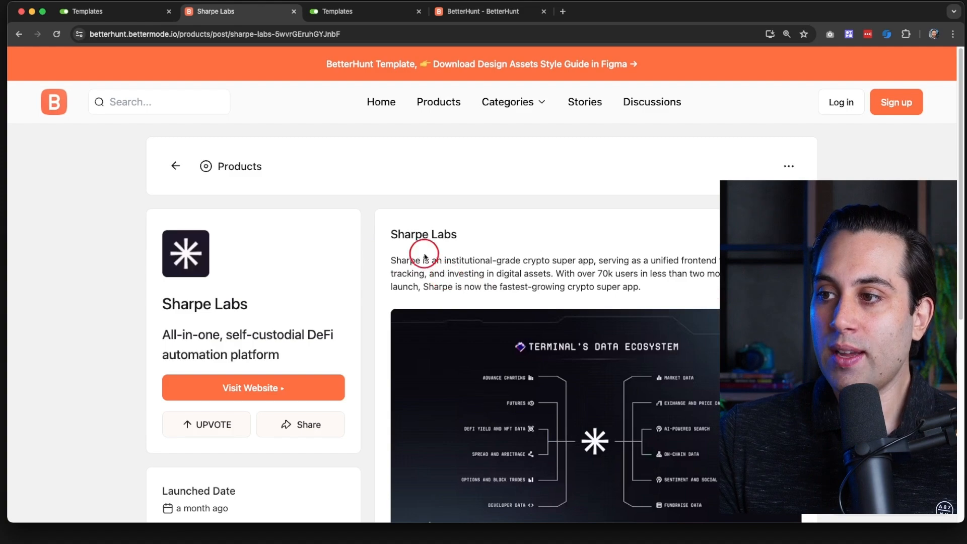
pyautogui.scroll(-5, 438, 267)
pyautogui.scroll(-3, 463, 309)
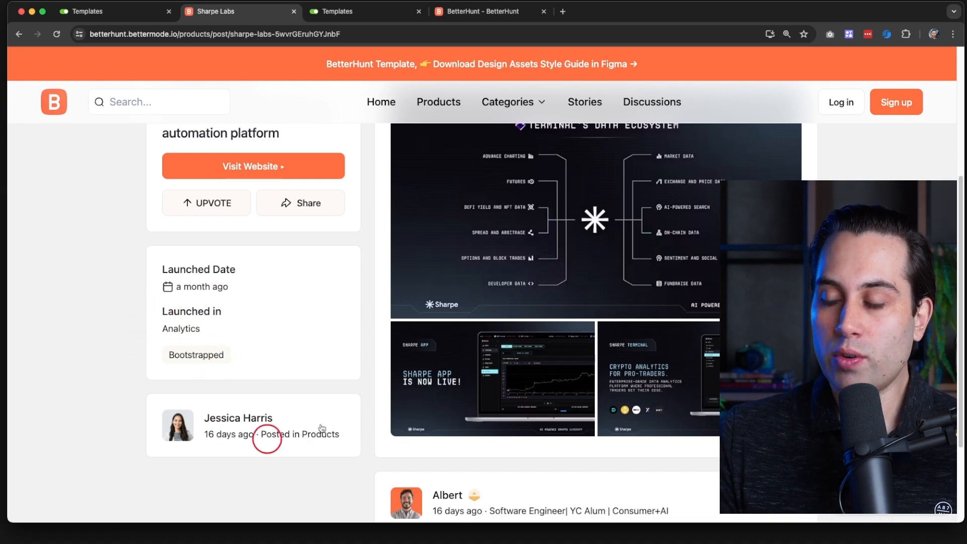
pyautogui.scroll(5, 531, 315)
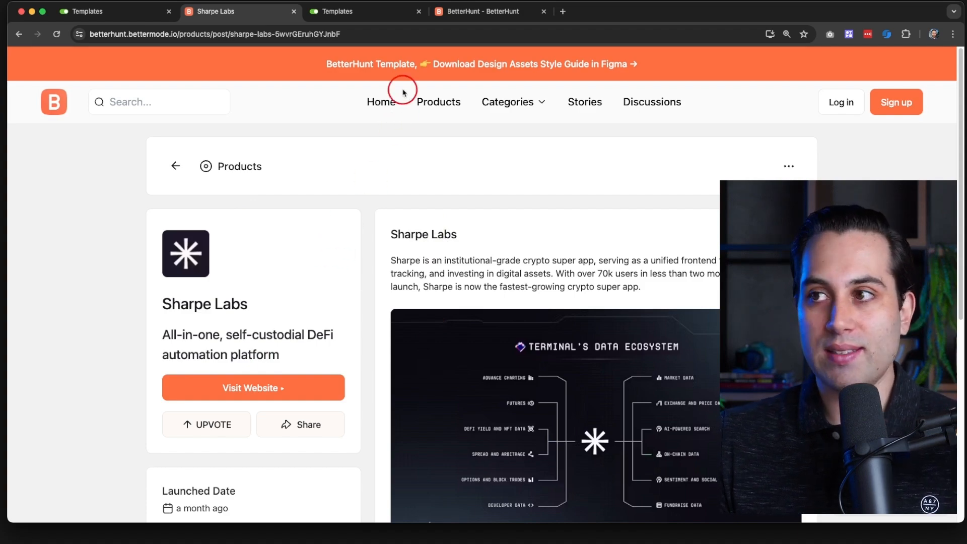
# - Return to the new site's CMS models and review the Product model's general and interaction settings
pyautogui.click(463, 13)
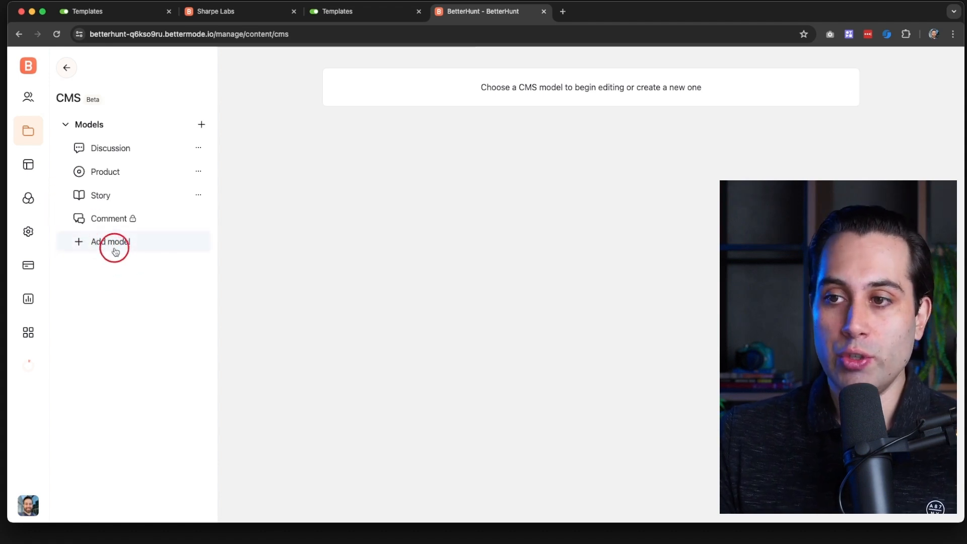
pyautogui.click(99, 173)
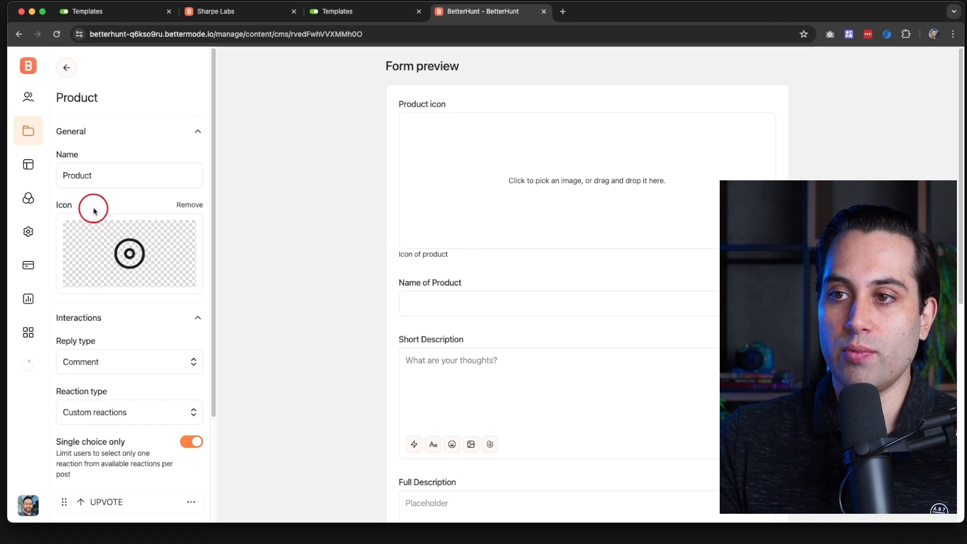
pyautogui.scroll(-5, 167, 276)
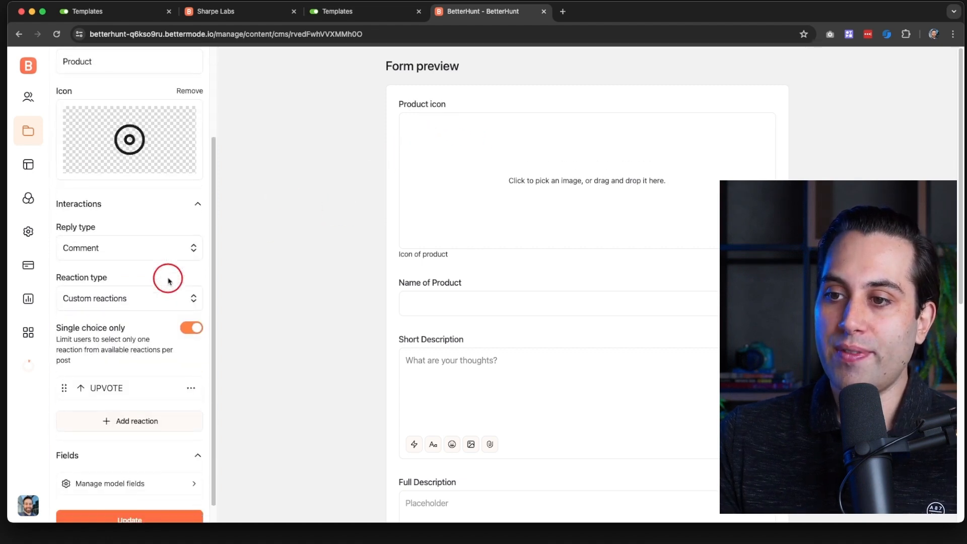
pyautogui.scroll(5, 119, 438)
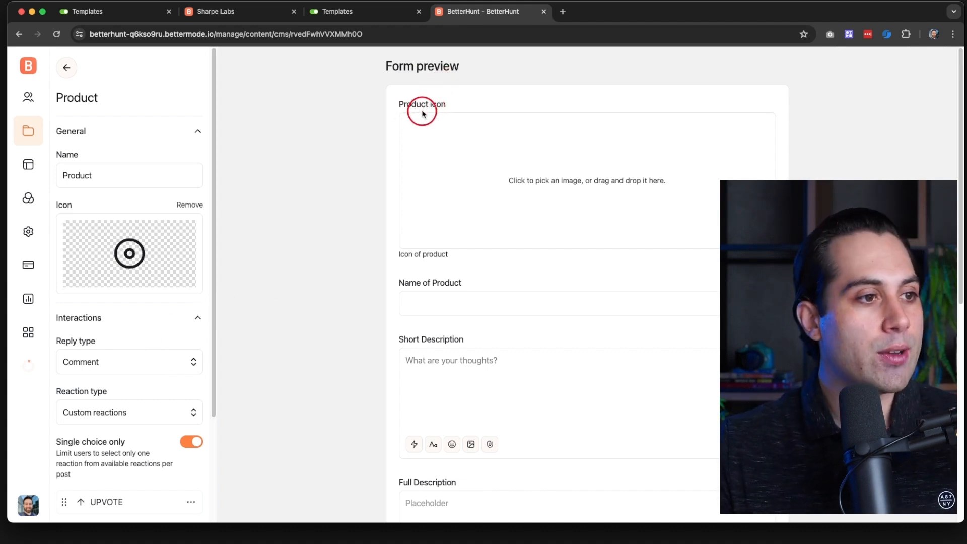
# - Examine the fields in the Product model's form preview from Product icon to Free Options, and return to the models list
pyautogui.scroll(-2, 428, 151)
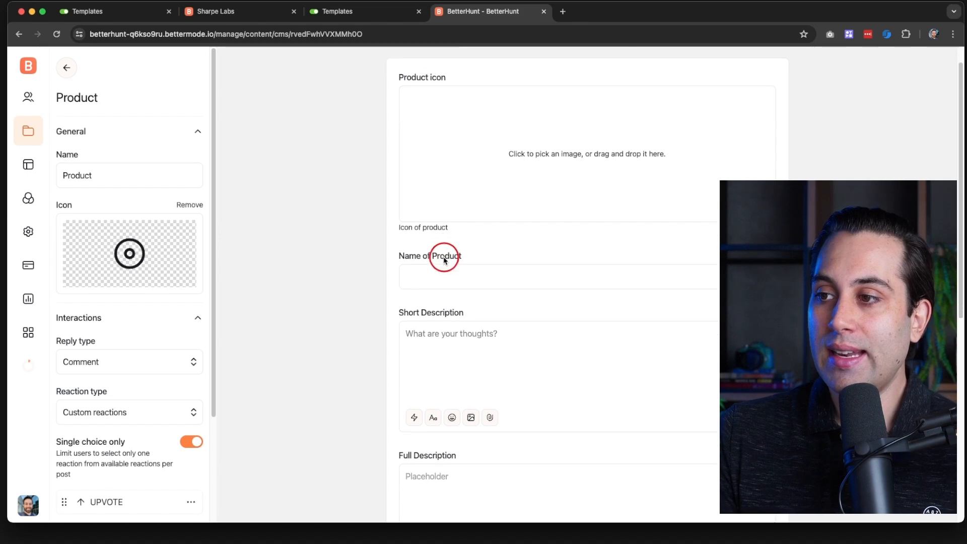
pyautogui.scroll(-10, 436, 261)
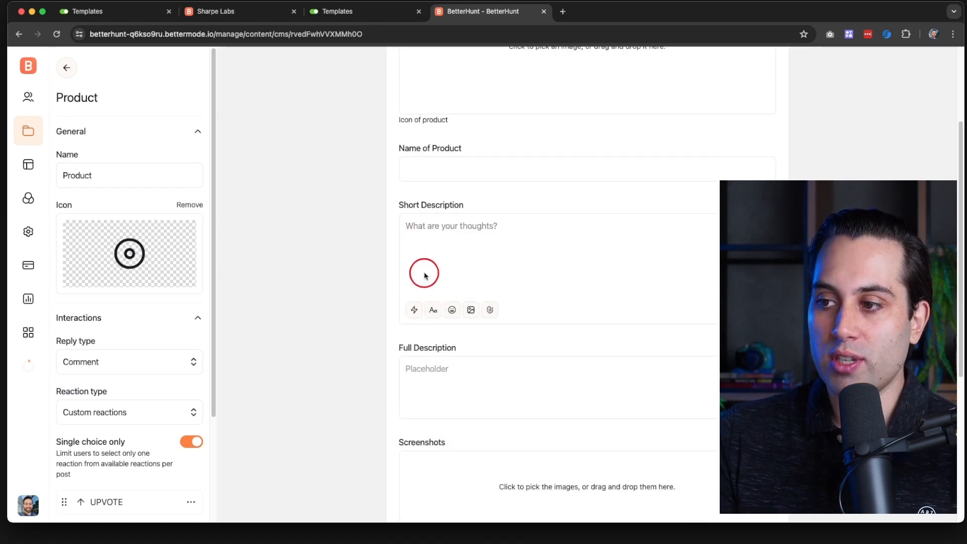
pyautogui.scroll(-5, 422, 282)
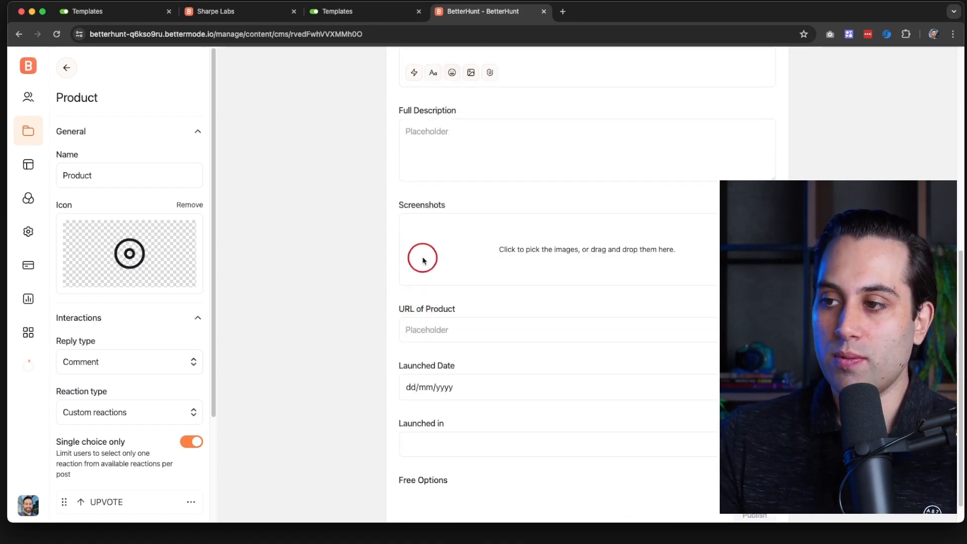
pyautogui.scroll(-1, 423, 282)
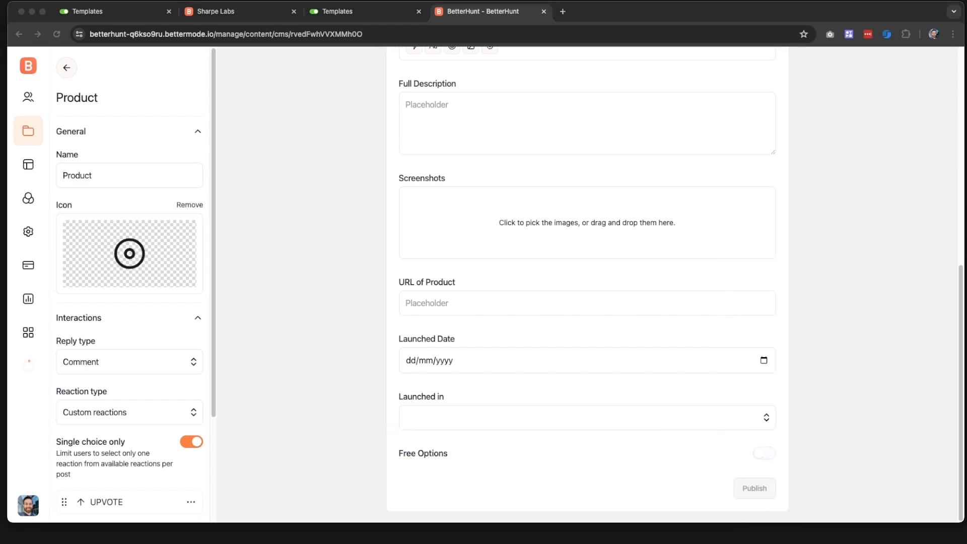
pyautogui.scroll(1, 456, 301)
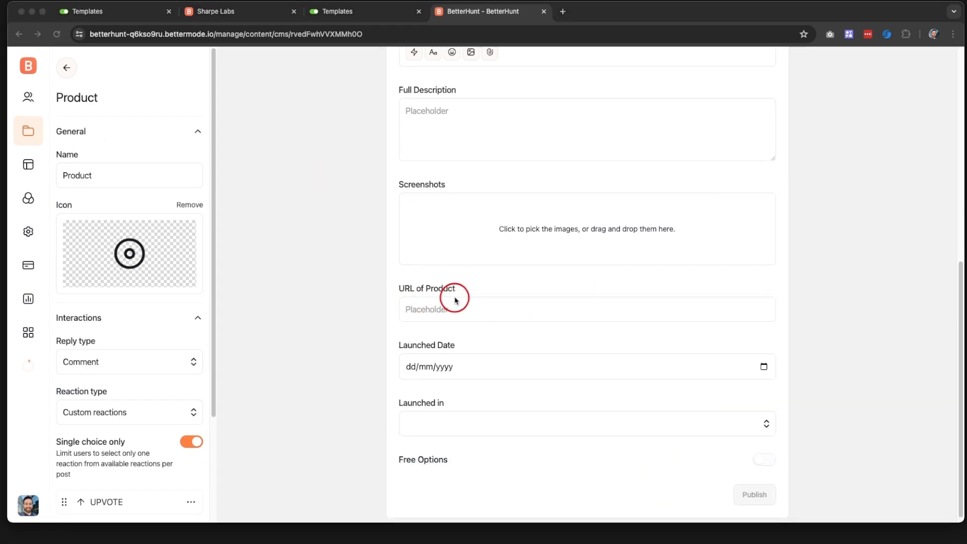
pyautogui.scroll(8, 455, 301)
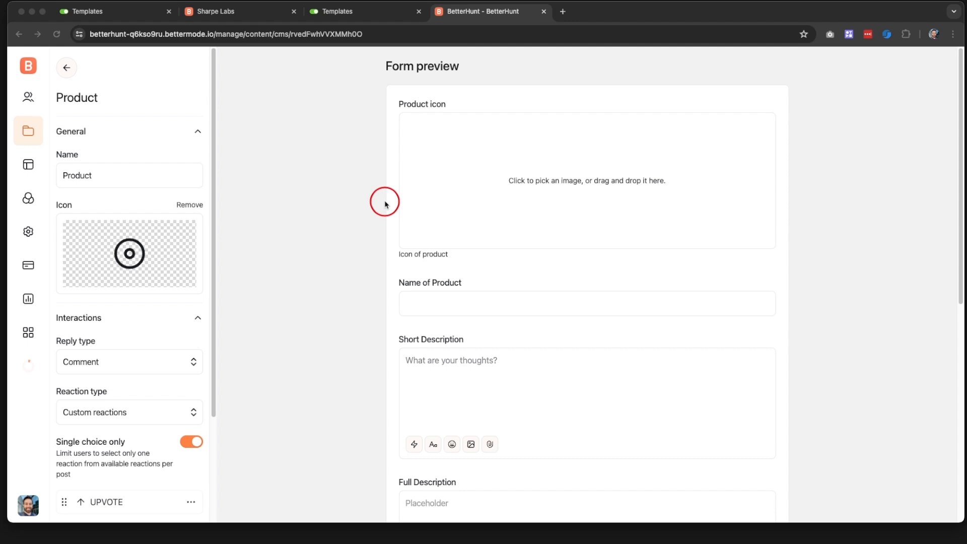
pyautogui.click(384, 204)
pyautogui.press('super+plus')
pyautogui.press('super+plus')
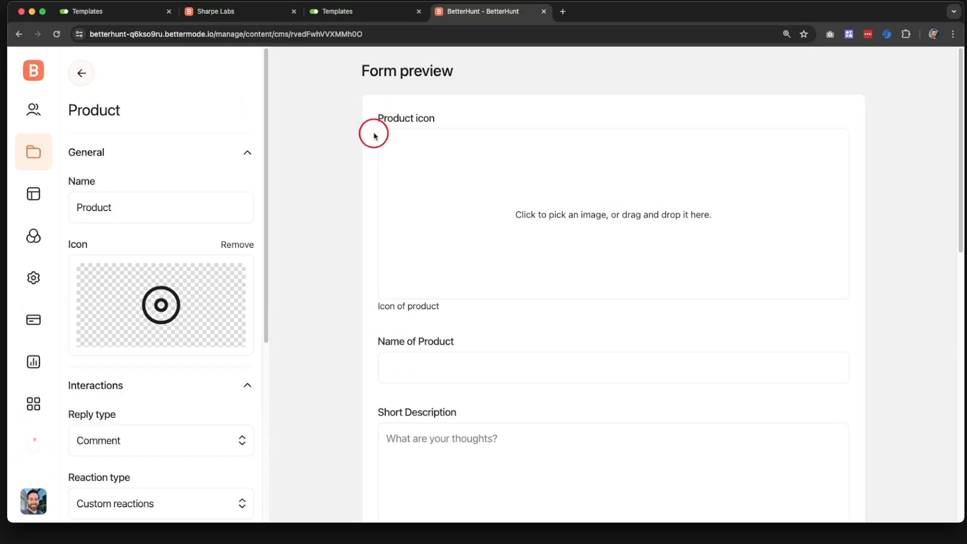
pyautogui.scroll(-6, 374, 132)
pyautogui.scroll(-6, 339, 220)
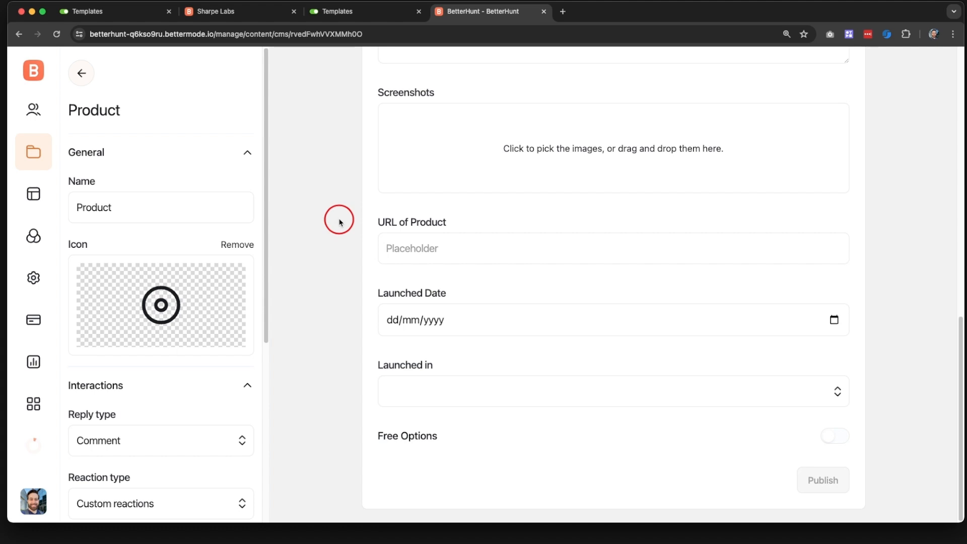
pyautogui.scroll(12, 339, 220)
pyautogui.click(82, 73)
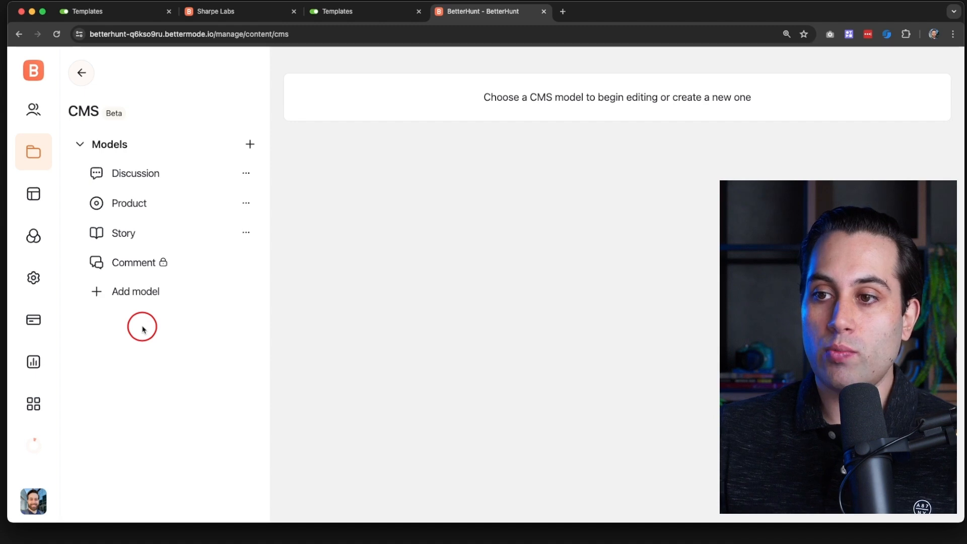
# - Start a new CMS model and name it Example
pyautogui.click(129, 297)
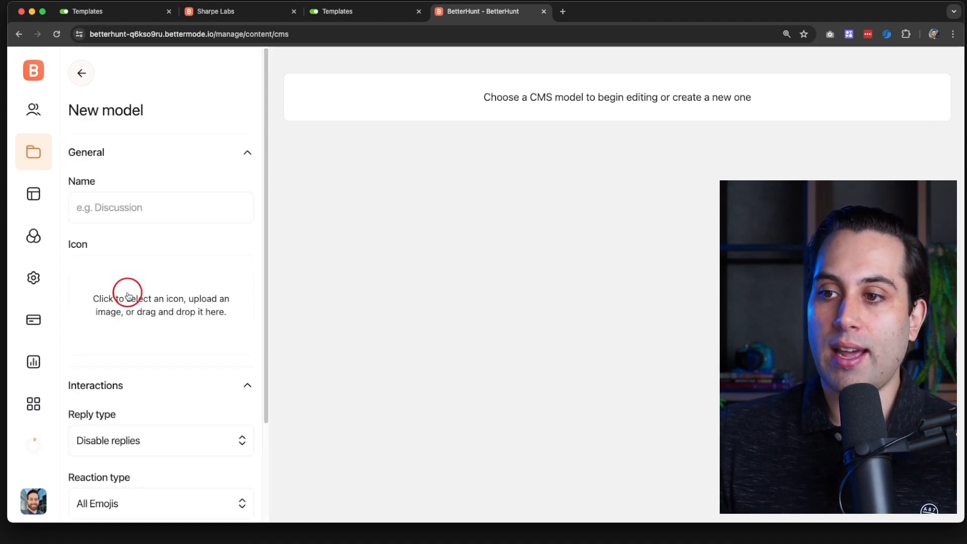
pyautogui.click(100, 206)
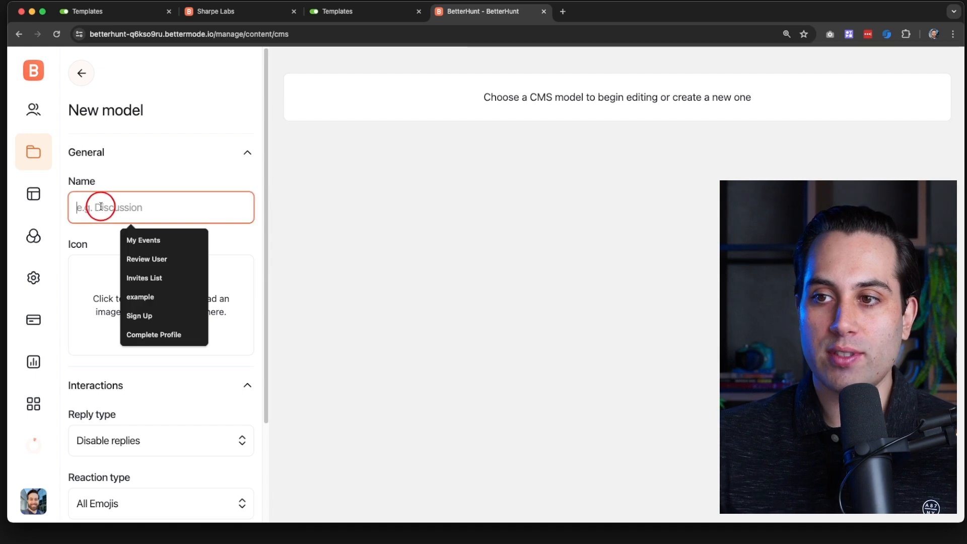
pyautogui.write('Example')
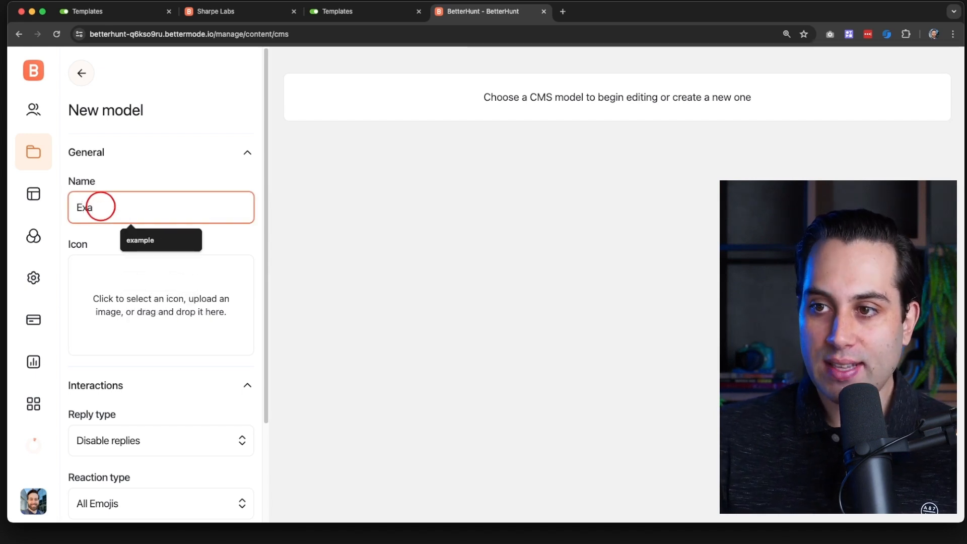
pyautogui.click(91, 237)
# - Give the Example model the speech bubble with check mark icon from the icon library
pyautogui.scroll(-1, 175, 275)
pyautogui.scroll(-2, 175, 275)
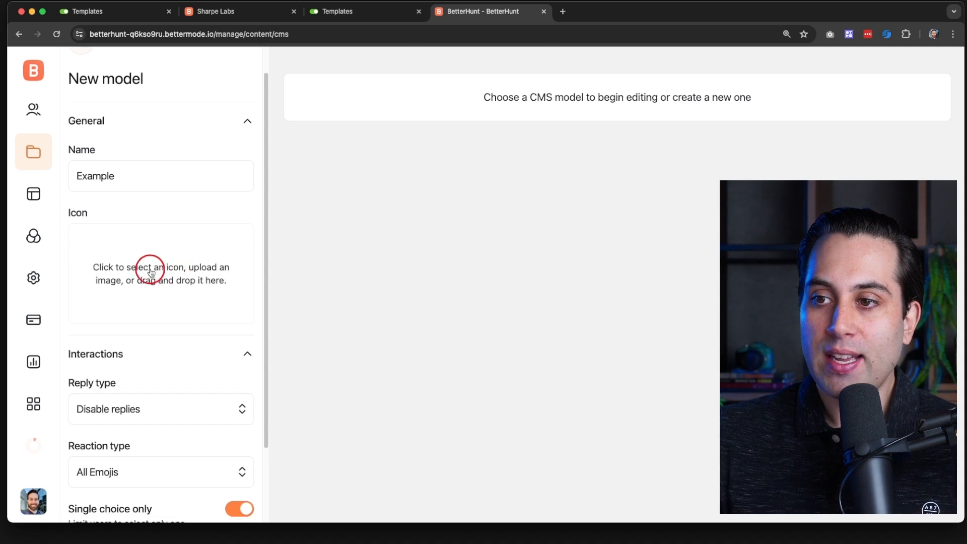
pyautogui.click(147, 274)
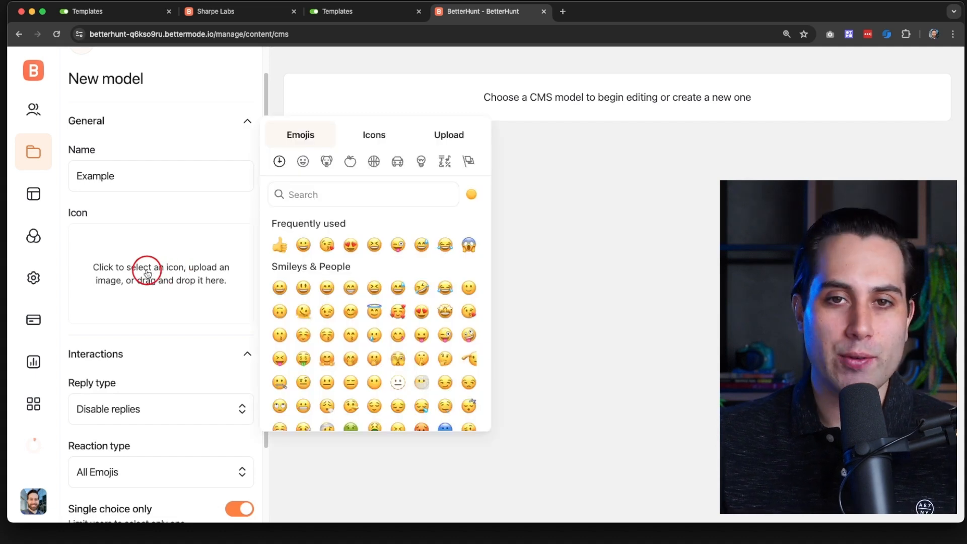
pyautogui.click(383, 137)
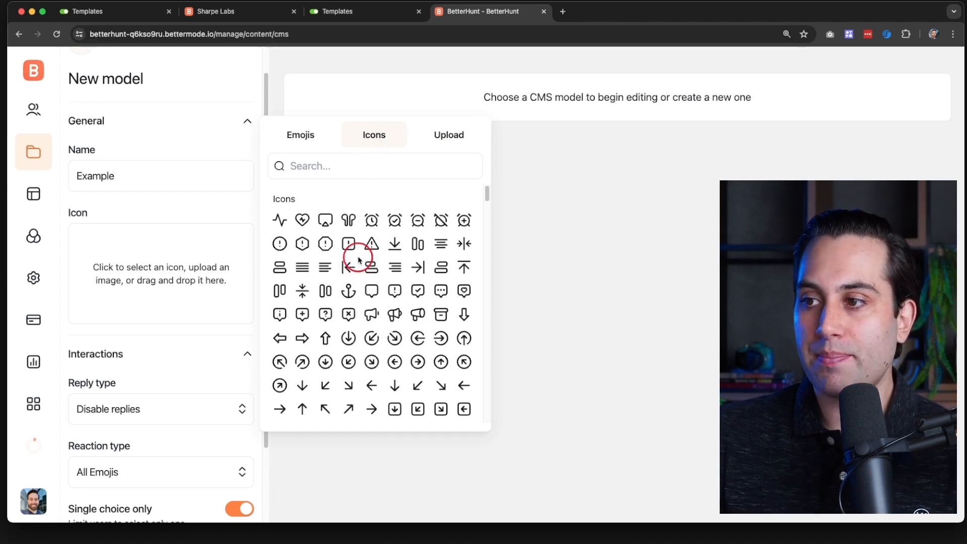
pyautogui.click(422, 294)
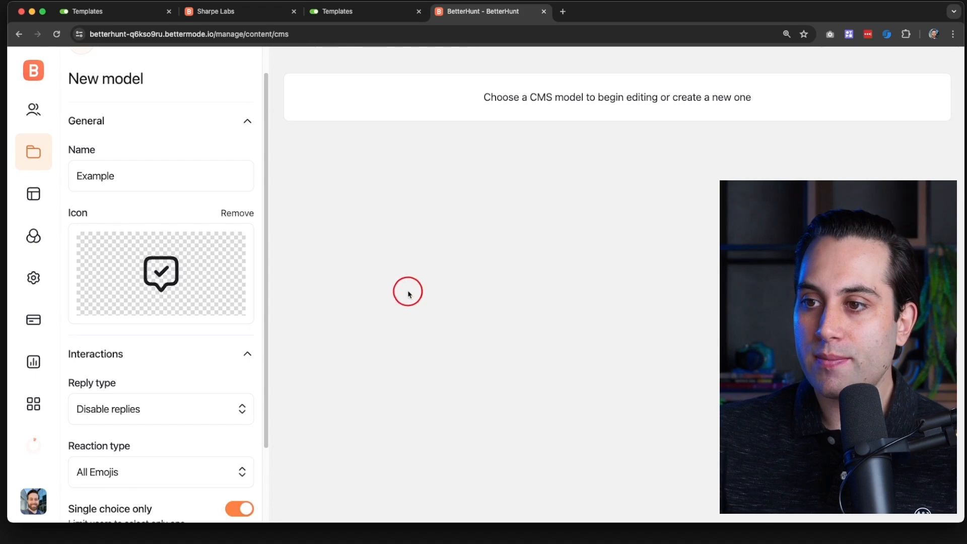
# - Try Comment as the model's reply type, and set it back to Disable replies
pyautogui.scroll(-1, 204, 297)
pyautogui.scroll(-3, 204, 297)
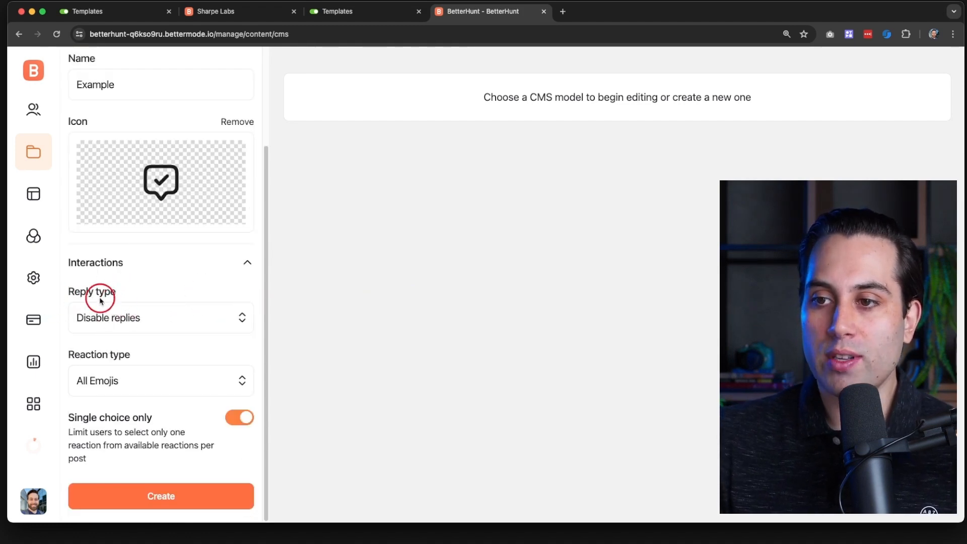
pyautogui.click(122, 321)
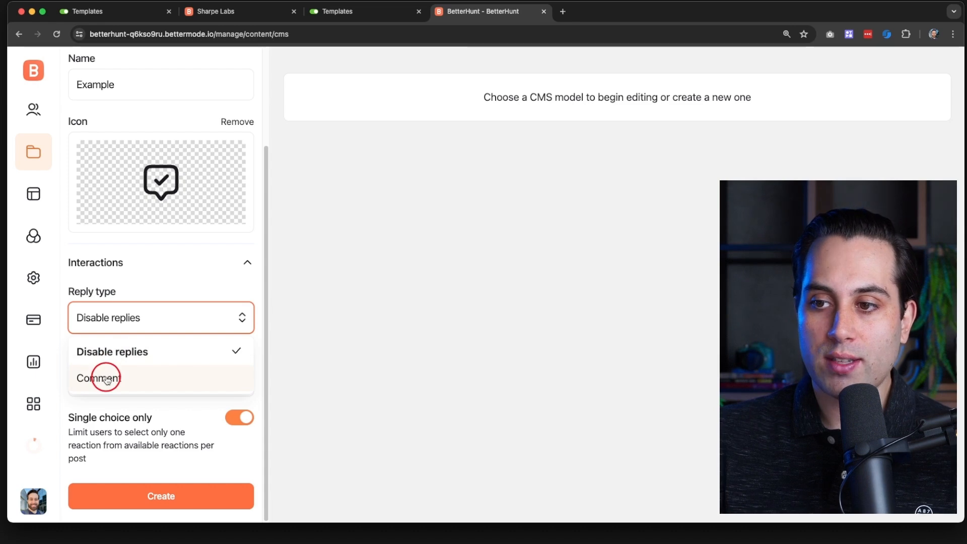
pyautogui.click(103, 377)
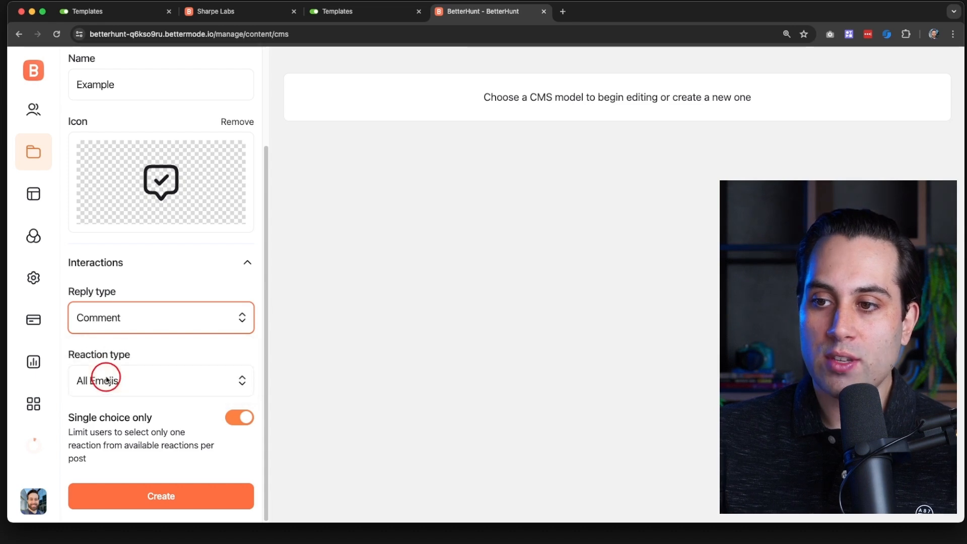
pyautogui.click(105, 321)
pyautogui.click(112, 349)
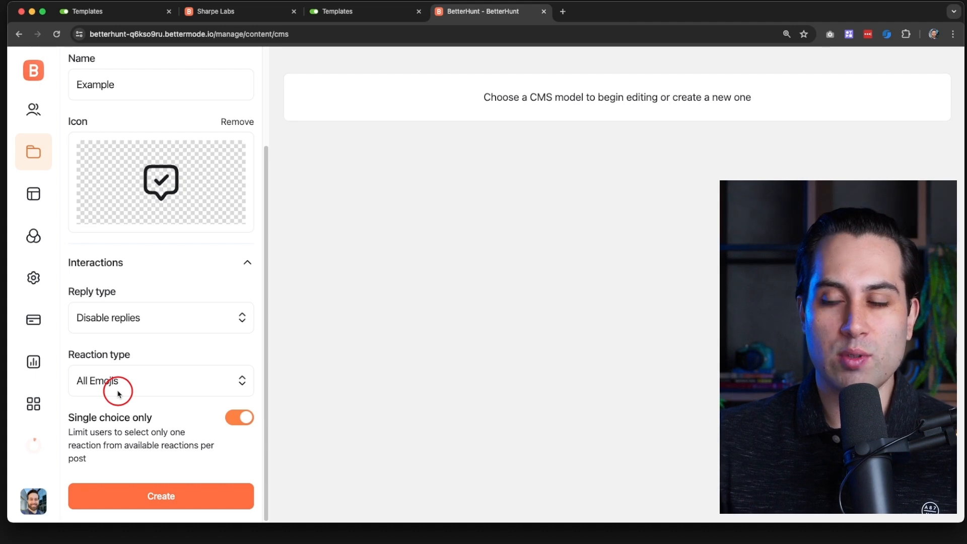
# - Set the model's reaction type to Disable reactions and create the Example model
pyautogui.click(153, 375)
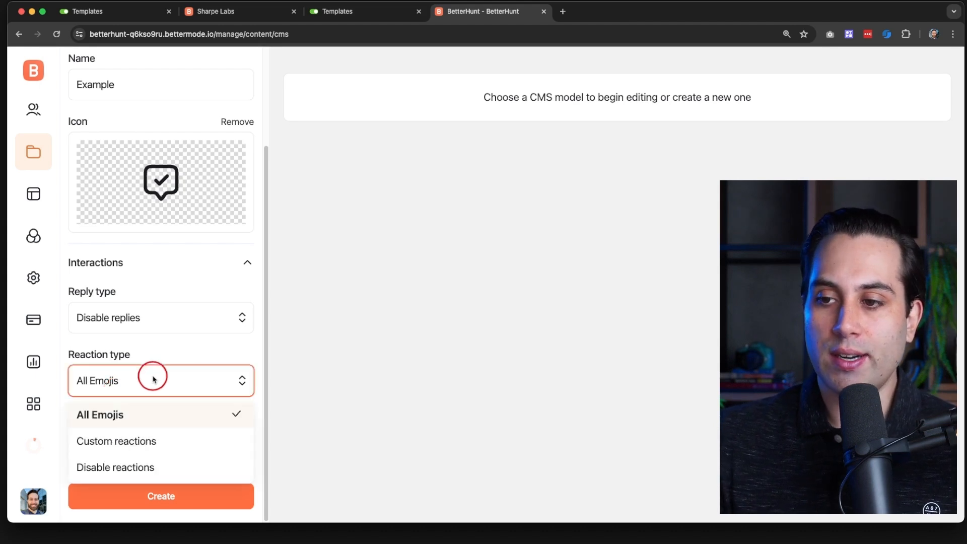
pyautogui.click(126, 441)
pyautogui.scroll(-5, 124, 442)
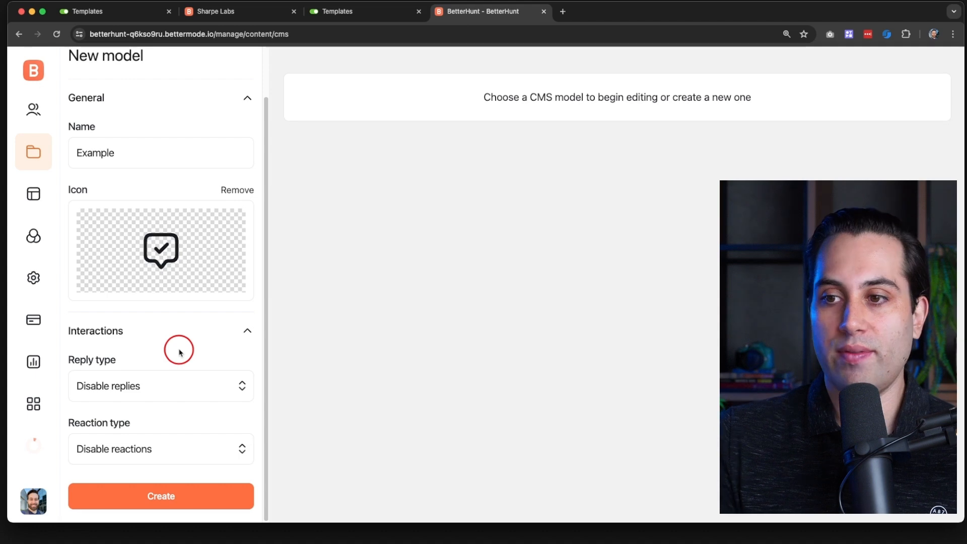
pyautogui.click(162, 493)
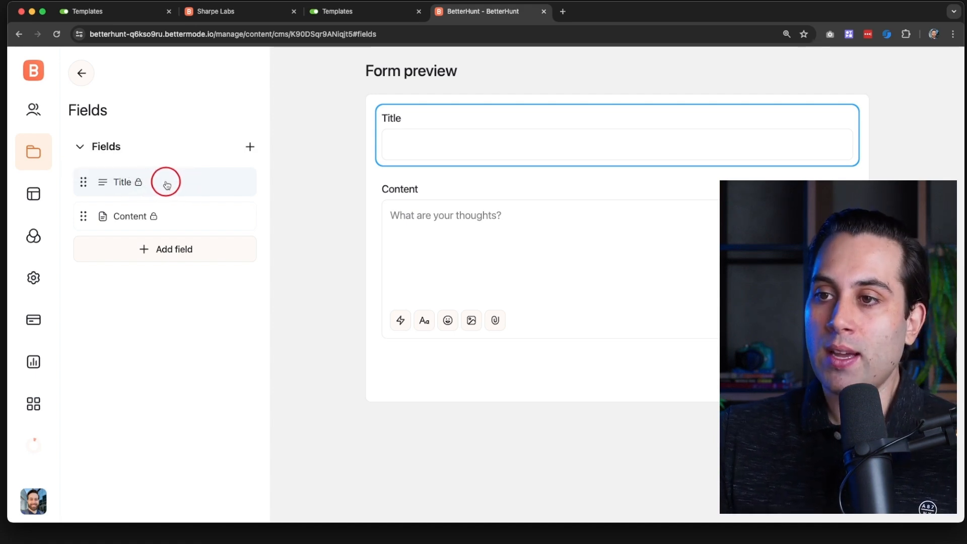
# - Try renaming the model's Title field to Something in its settings, and return to the field list without saving
pyautogui.click(98, 182)
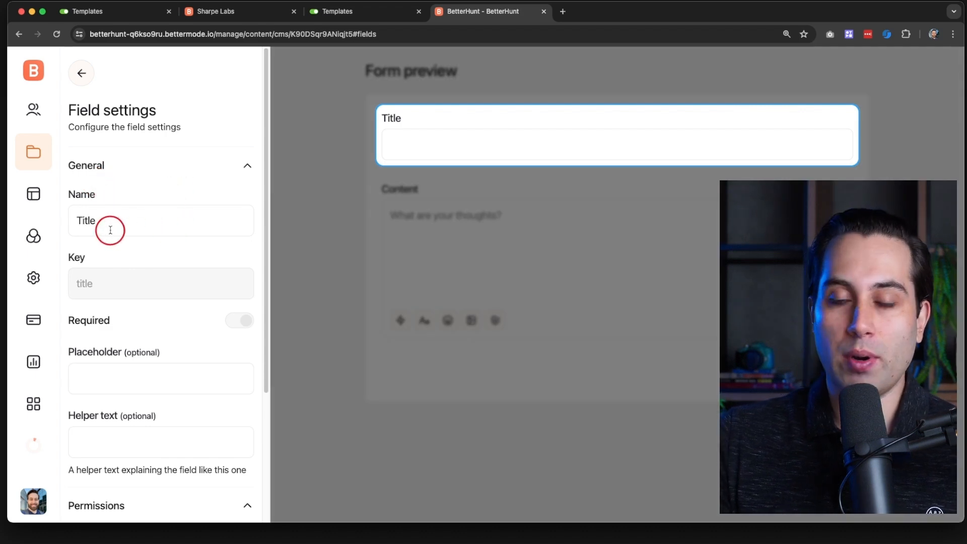
pyautogui.scroll(-2, 108, 227)
pyautogui.scroll(2, 104, 225)
pyautogui.moveTo(99, 221); pyautogui.dragTo(69, 221)
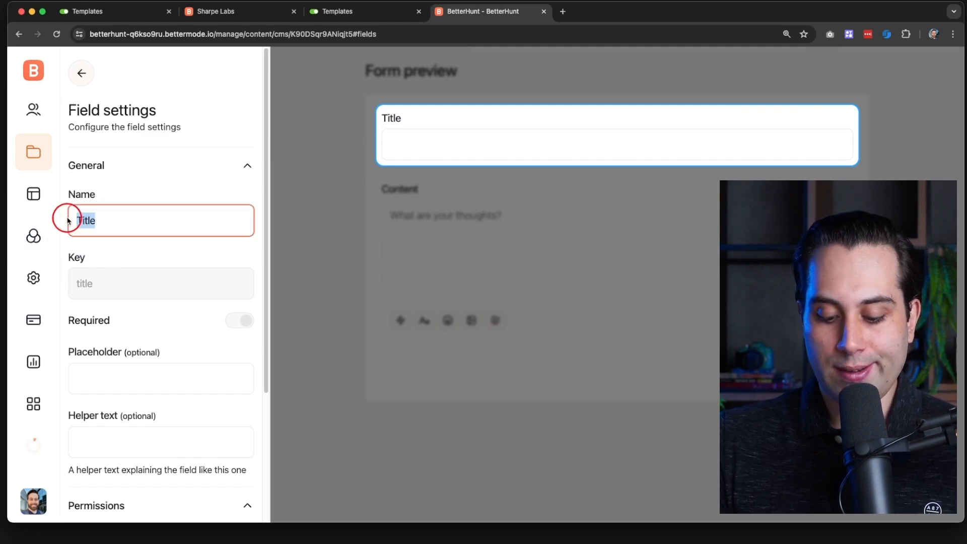
pyautogui.write('Somethhing')
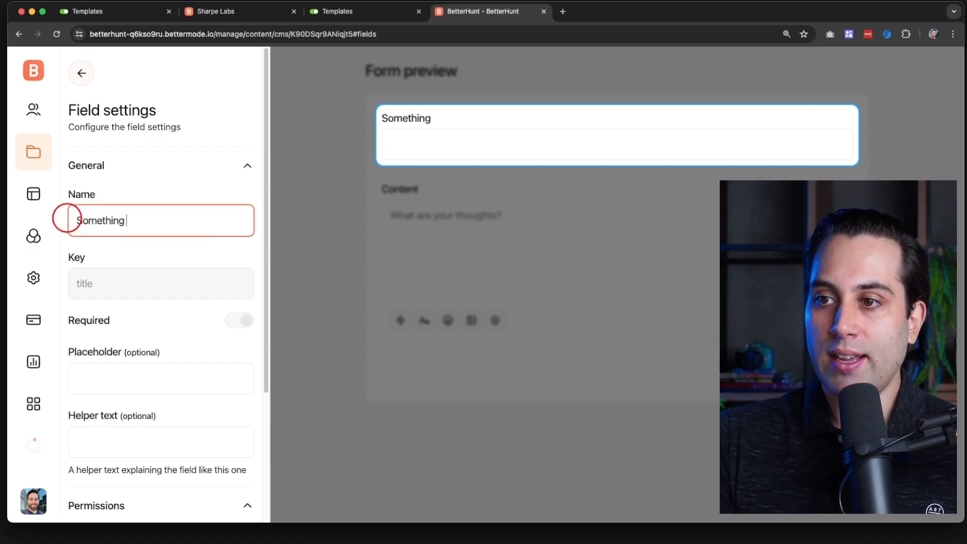
pyautogui.scroll(-5, 120, 281)
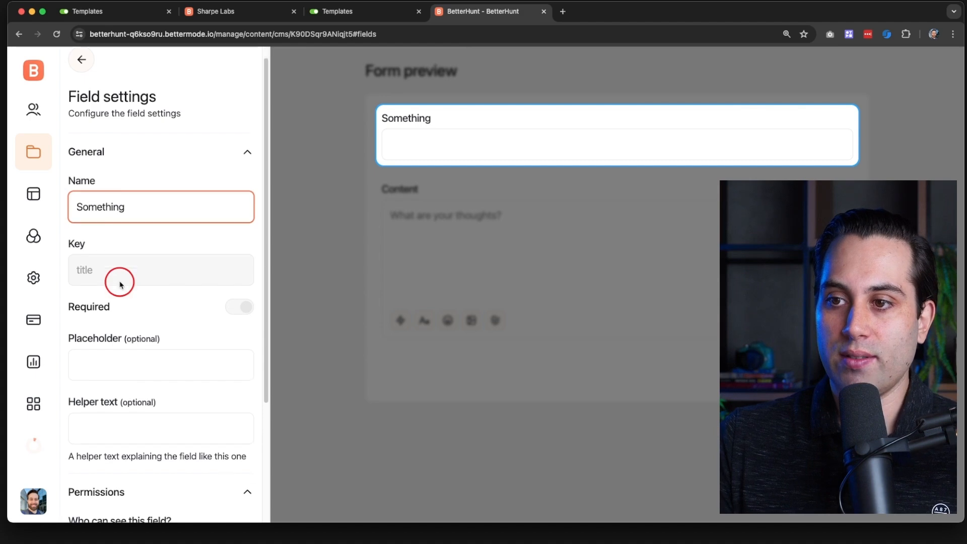
pyautogui.scroll(5, 119, 282)
pyautogui.click(81, 74)
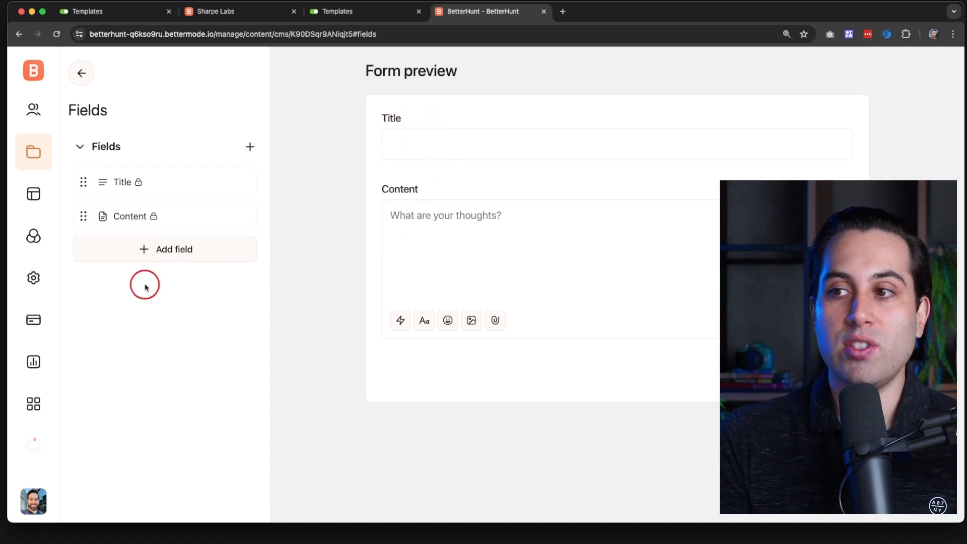
# - Start adding a field to the Example model and compare the available single and multiple field types
pyautogui.click(157, 250)
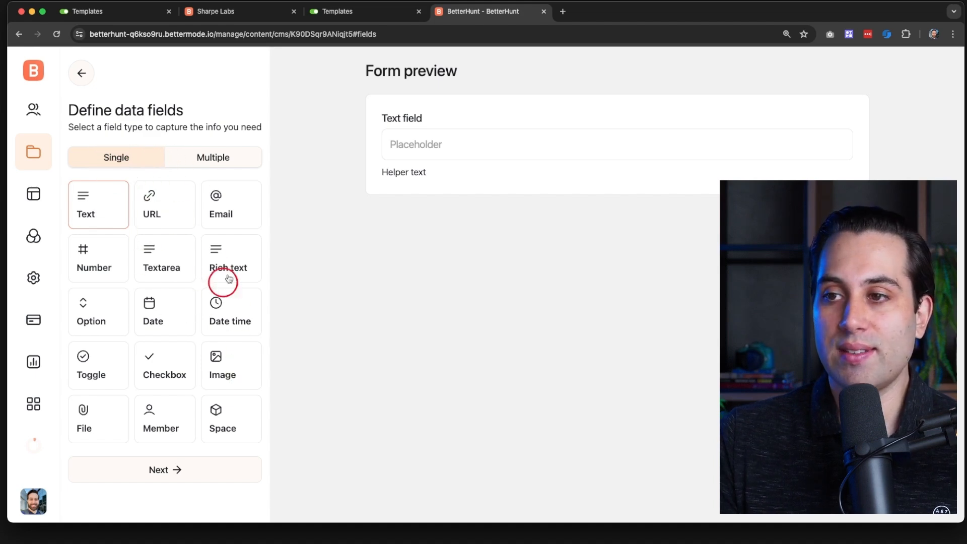
pyautogui.click(195, 163)
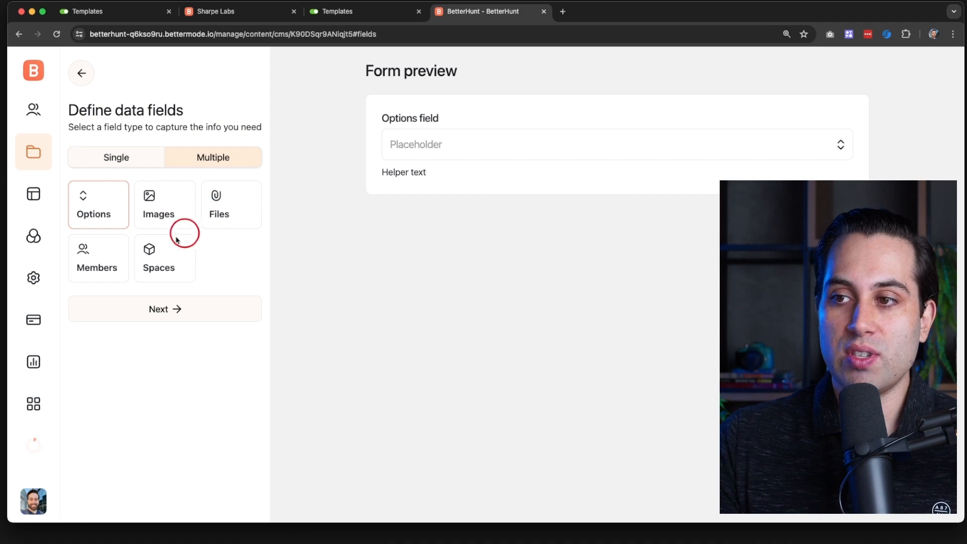
pyautogui.click(133, 159)
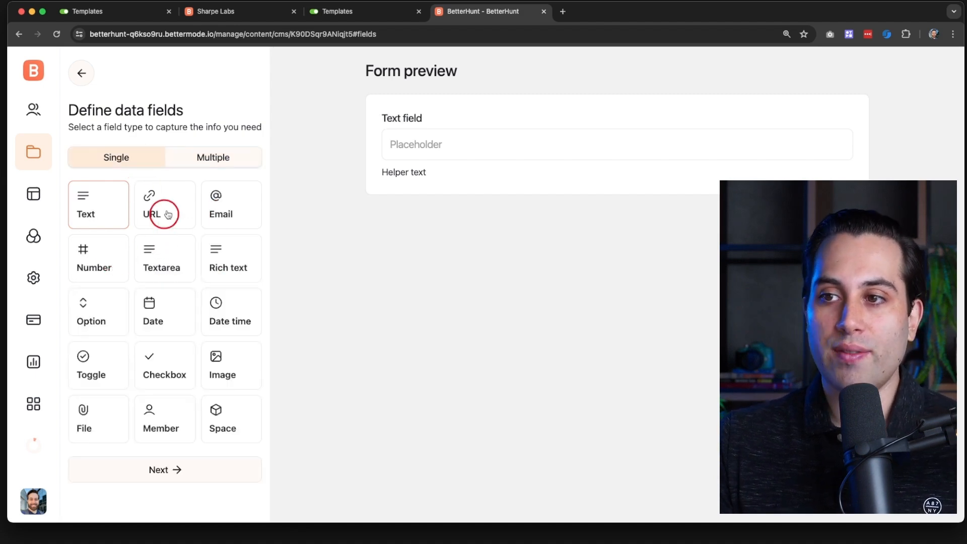
pyautogui.click(199, 167)
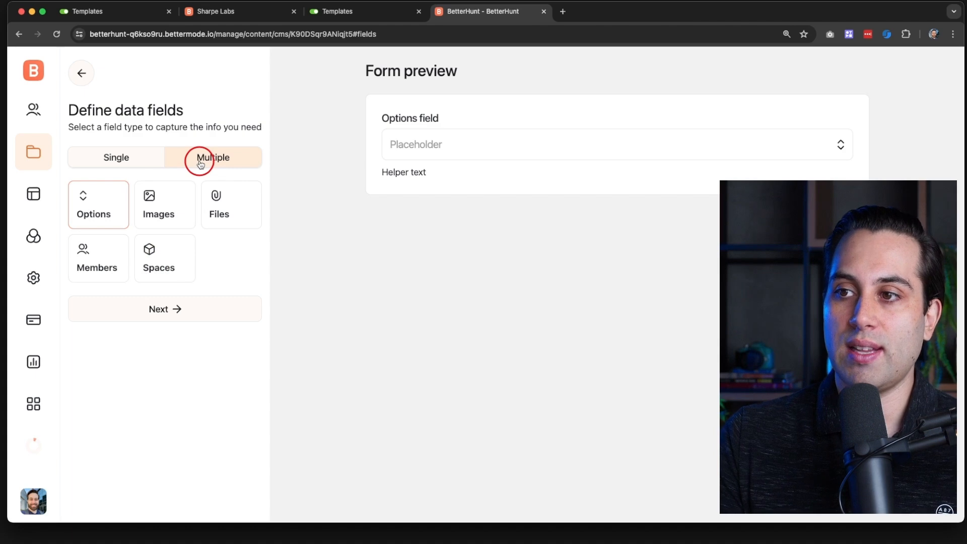
pyautogui.click(122, 162)
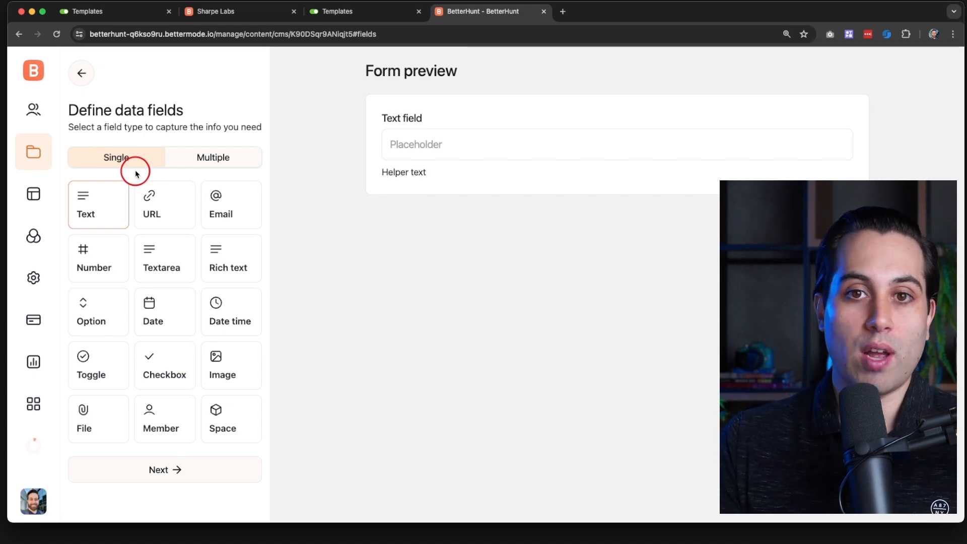
# - Choose the single image field type for the new field and name it Image
pyautogui.click(222, 374)
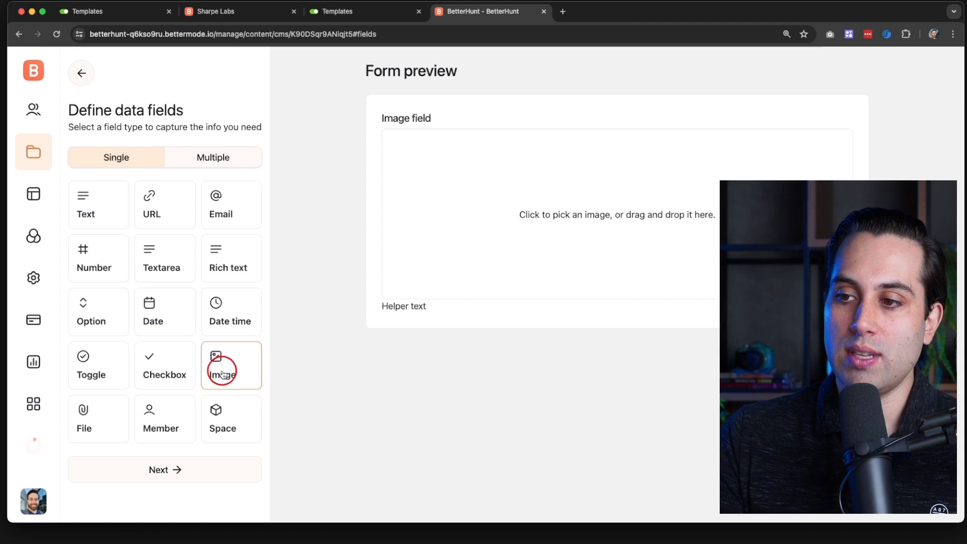
pyautogui.click(194, 471)
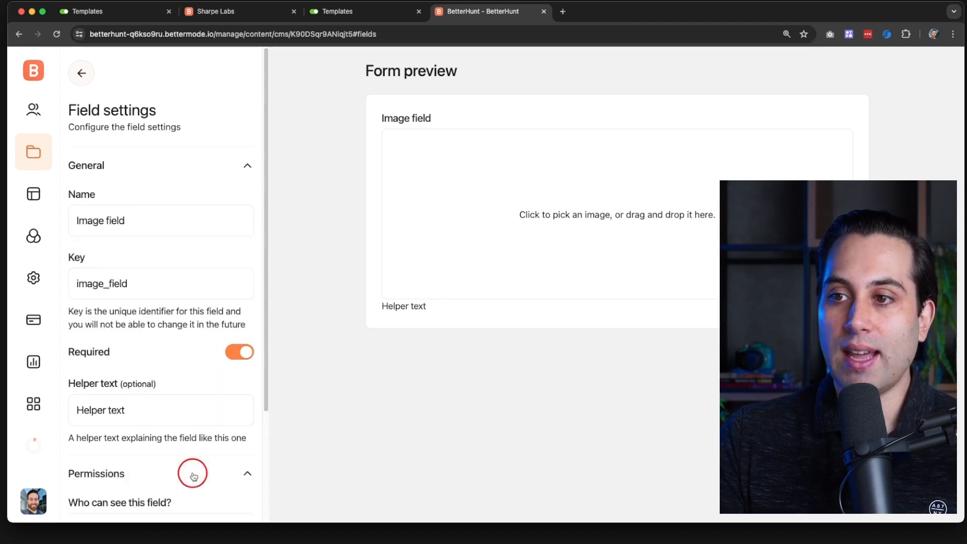
pyautogui.scroll(-2, 161, 223)
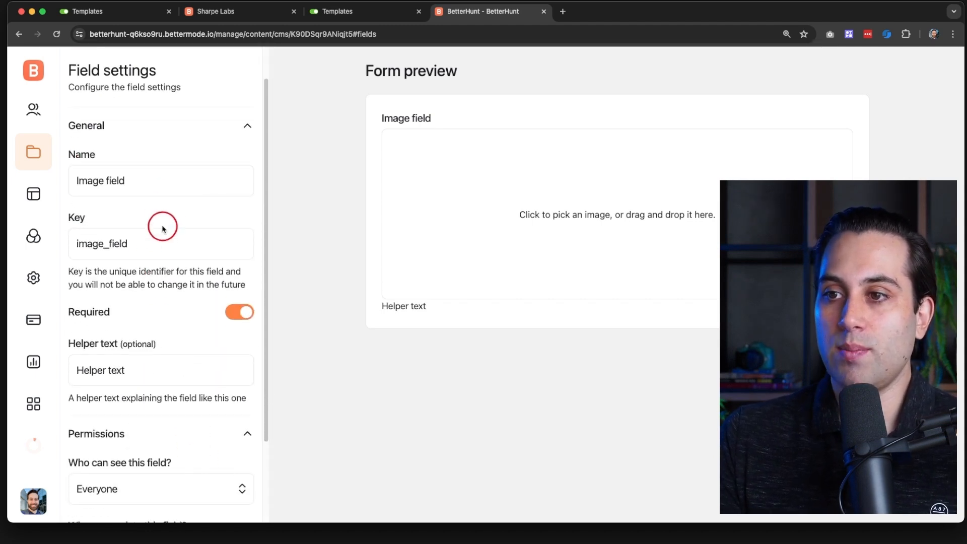
pyautogui.scroll(-1, 95, 254)
pyautogui.click(136, 154)
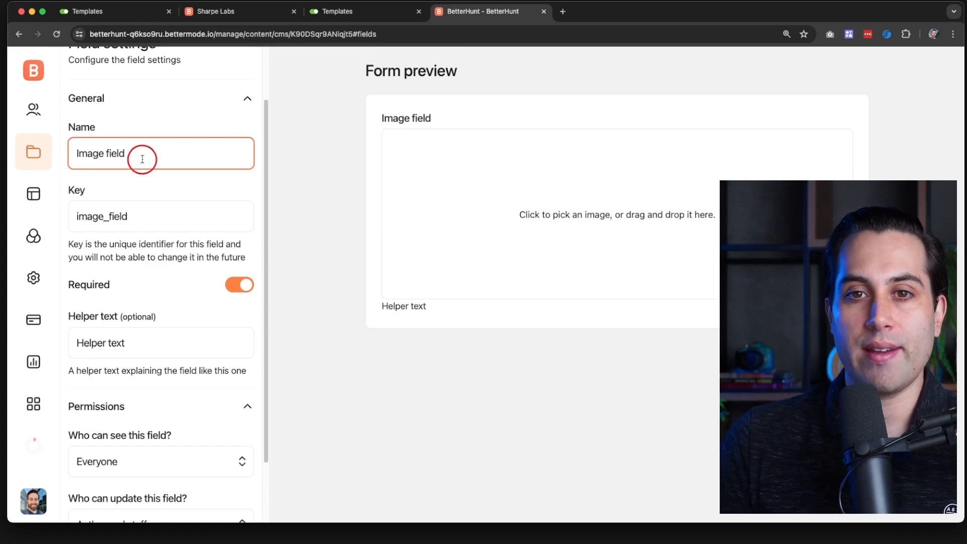
pyautogui.press('BackSpace')
pyautogui.press('BackSpace')
pyautogui.press('BackSpace')
pyautogui.press('BackSpace')
pyautogui.press('BackSpace')
pyautogui.press('BackSpace')
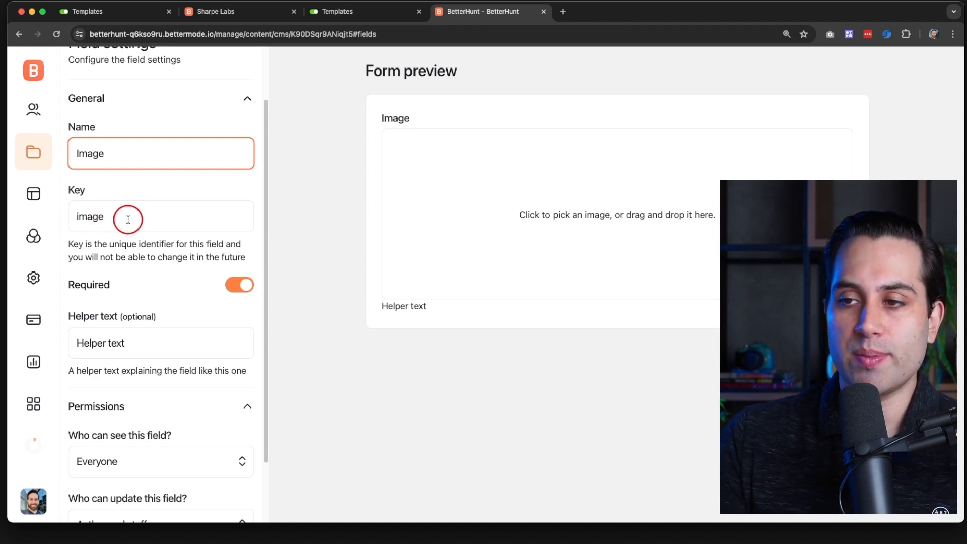
# - Try switching the Image field's Required setting off and back on
pyautogui.scroll(-3, 126, 221)
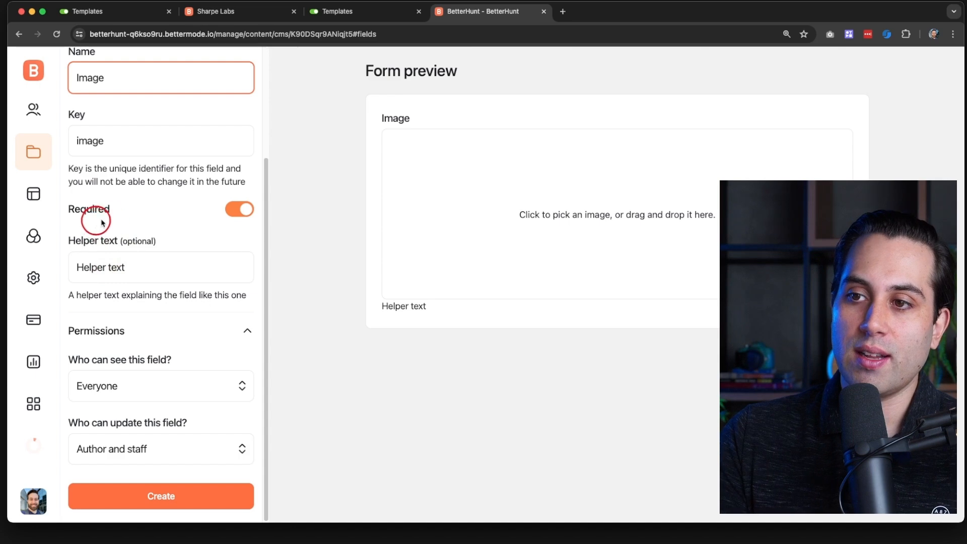
pyautogui.click(240, 212)
pyautogui.click(239, 211)
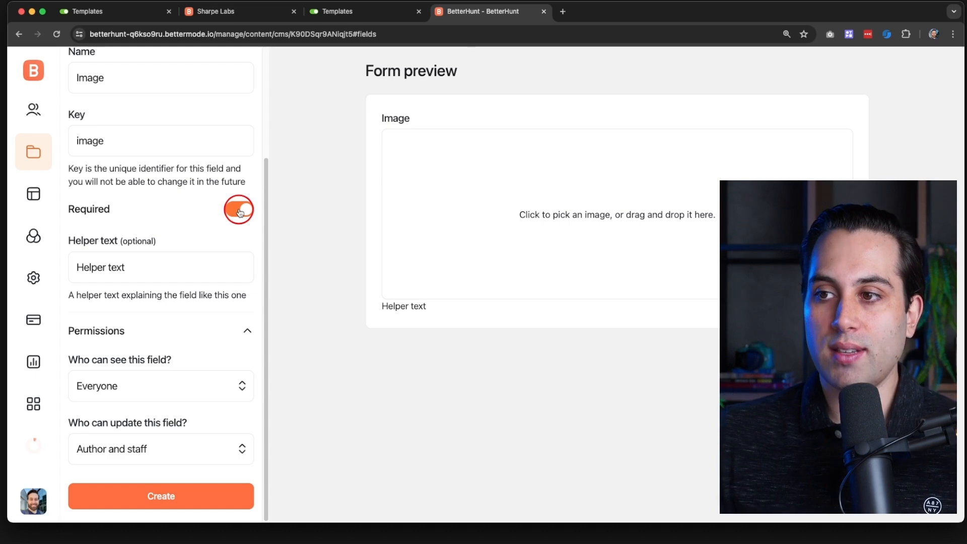
pyautogui.click(239, 210)
pyautogui.click(239, 211)
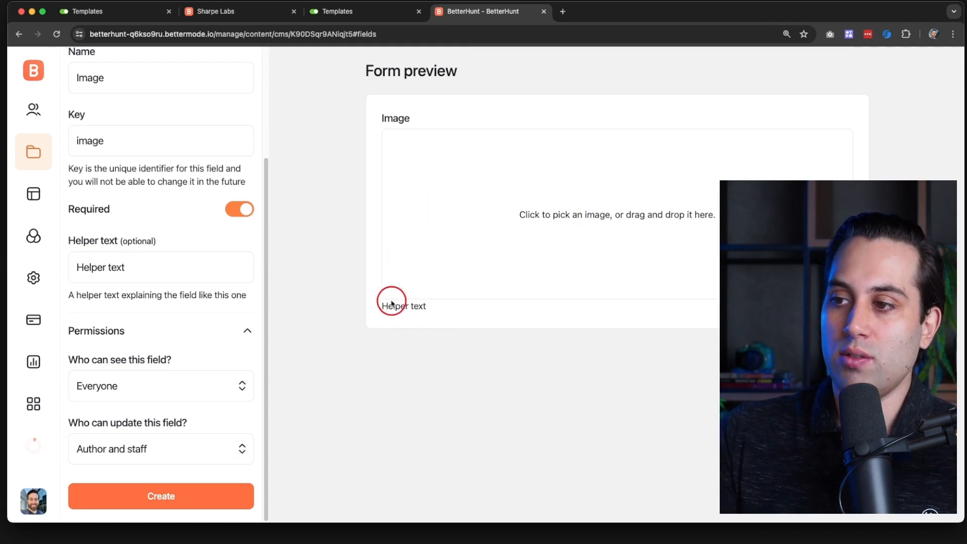
# - Set the Image field's helper text to "Add a image"
pyautogui.moveTo(150, 265); pyautogui.dragTo(75, 261)
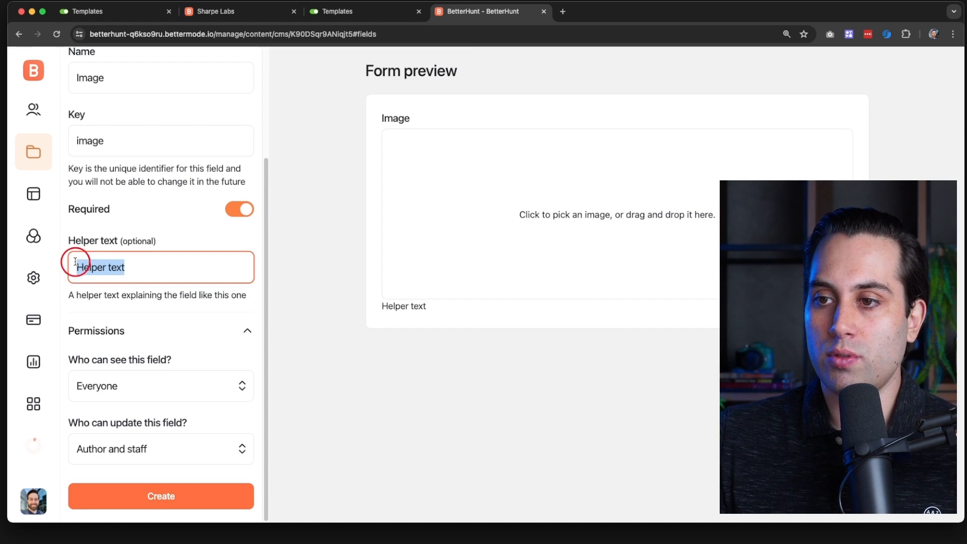
pyautogui.write('A')
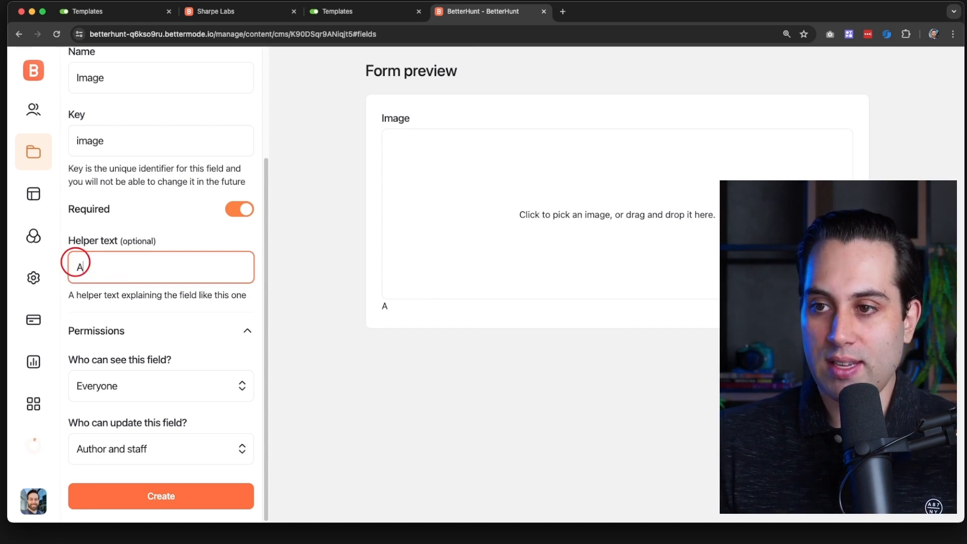
pyautogui.write('dd a image')
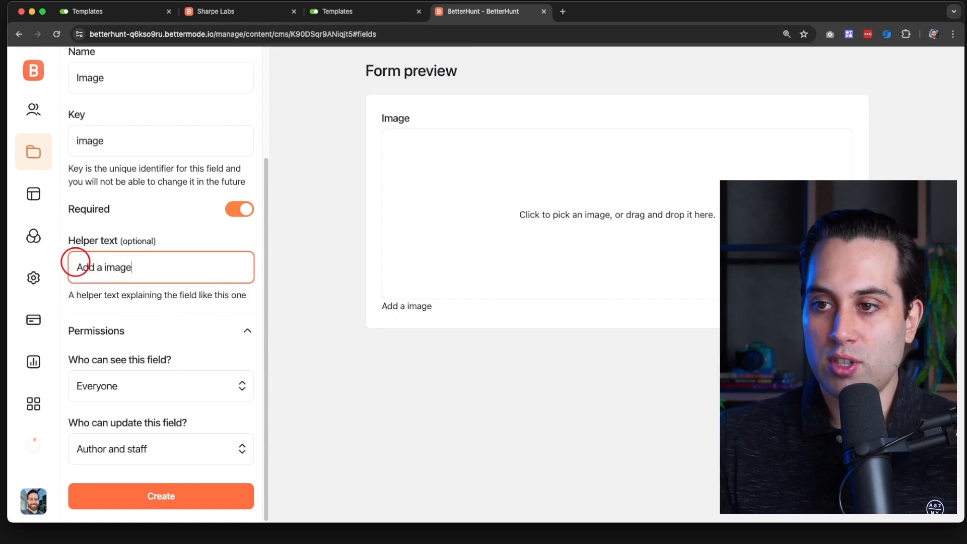
# - Extend the Image field's helper text to "Add a image here - logo" and create the field
pyautogui.write(' here - logo')
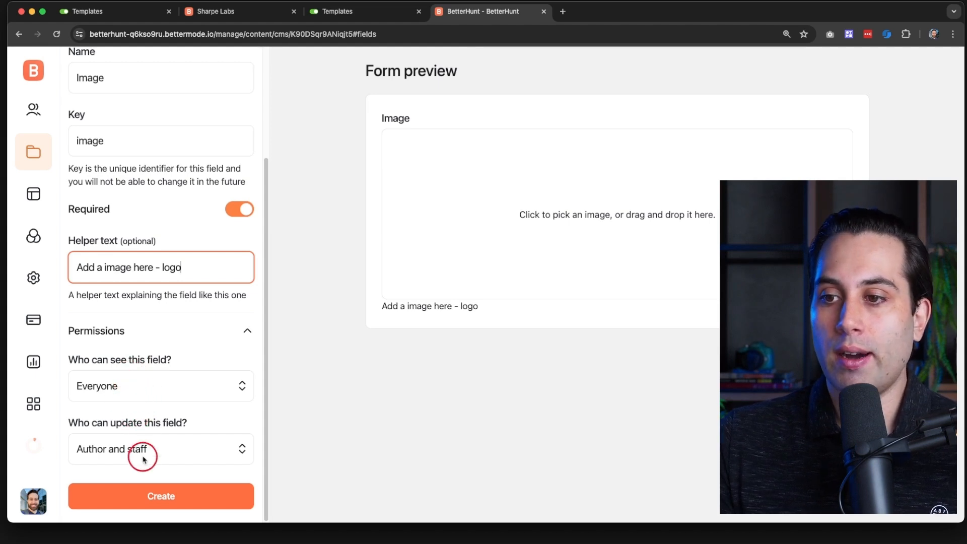
pyautogui.click(143, 412)
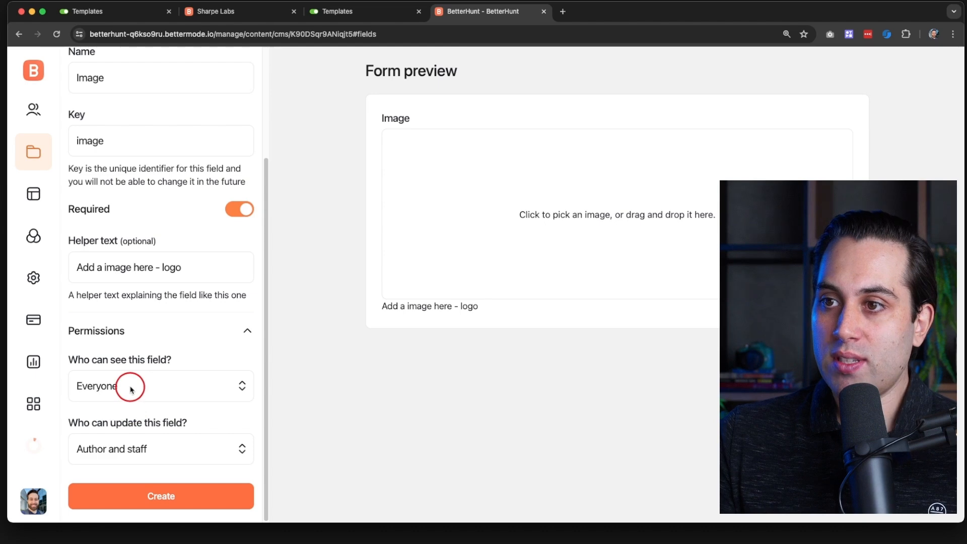
pyautogui.click(144, 498)
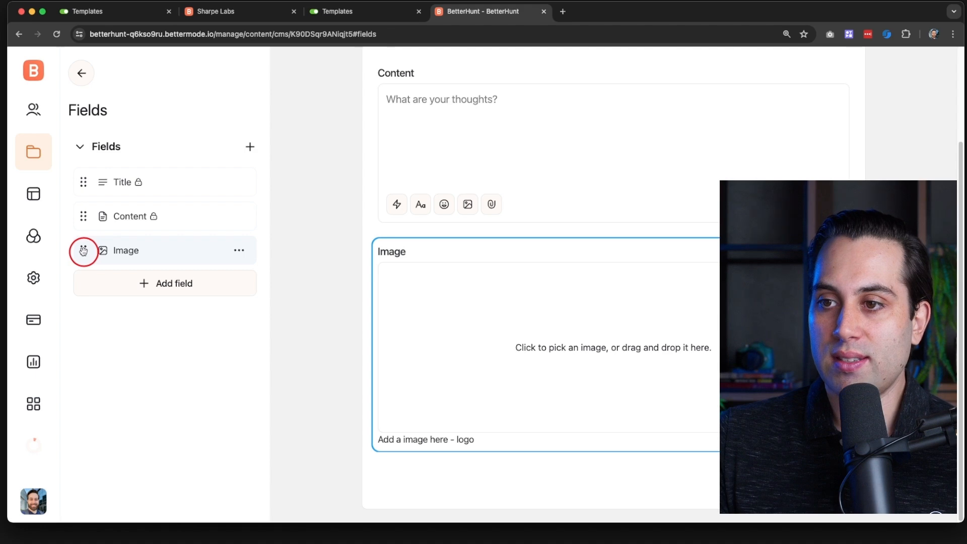
# - Move the Image field above Title in the Example model's field order and review the form preview
pyautogui.moveTo(83, 252); pyautogui.dragTo(88, 179)
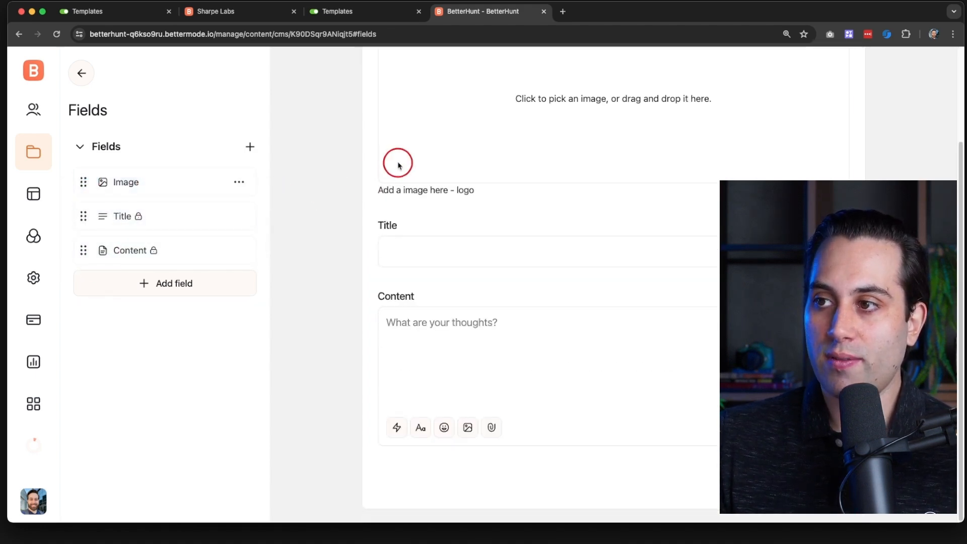
pyautogui.scroll(3, 395, 167)
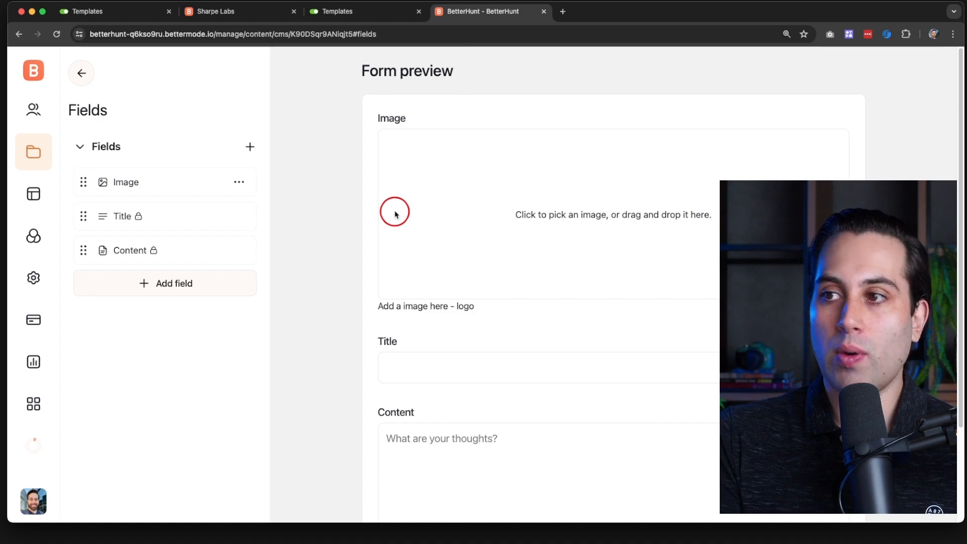
pyautogui.scroll(-5, 412, 203)
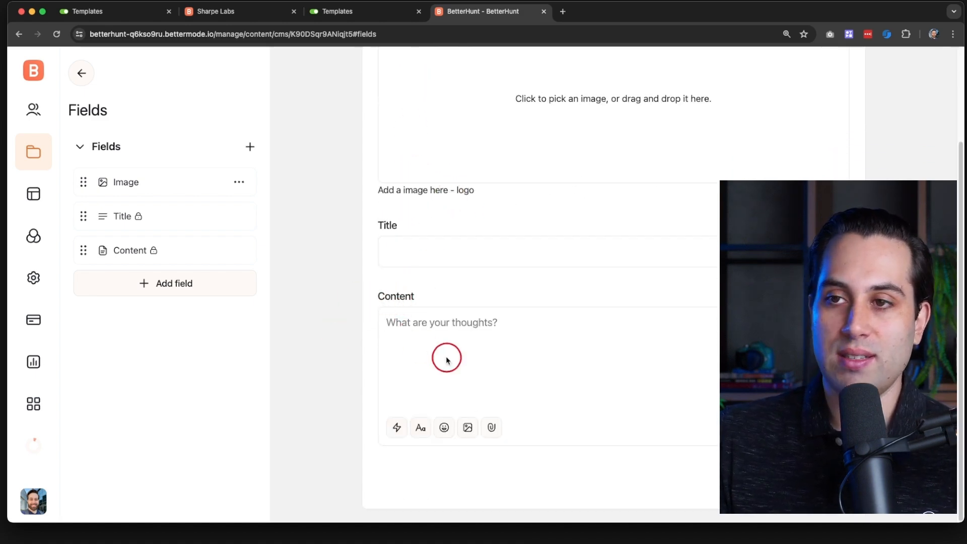
pyautogui.scroll(5, 409, 312)
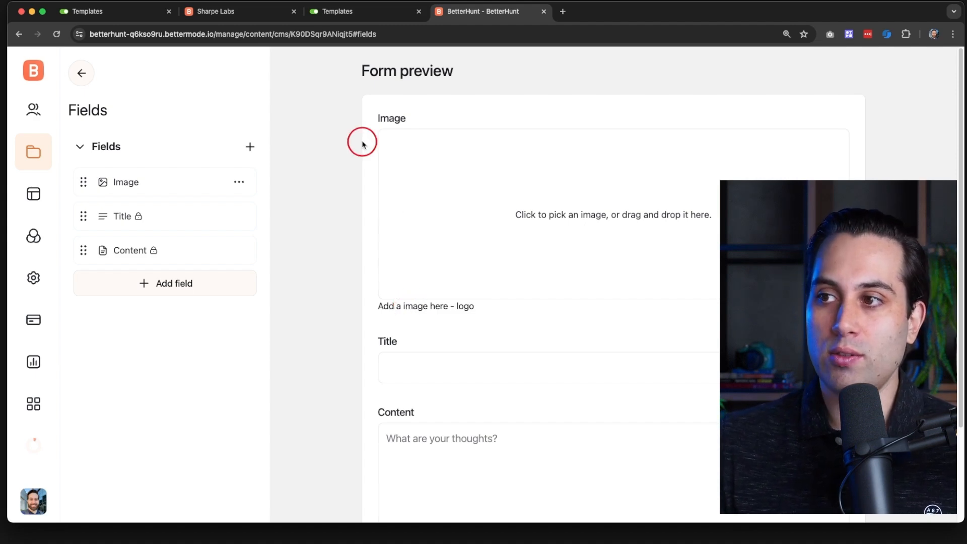
pyautogui.scroll(-3, 328, 297)
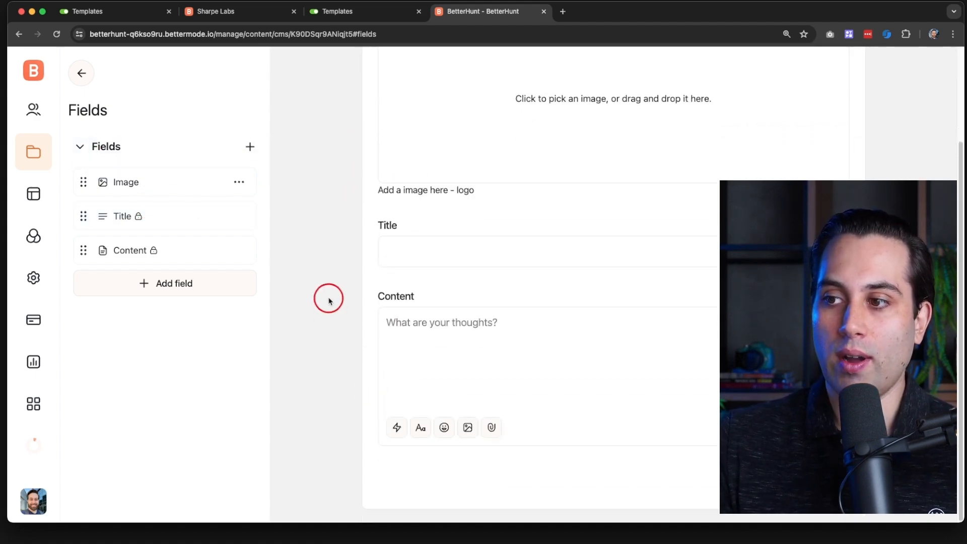
pyautogui.scroll(3, 410, 330)
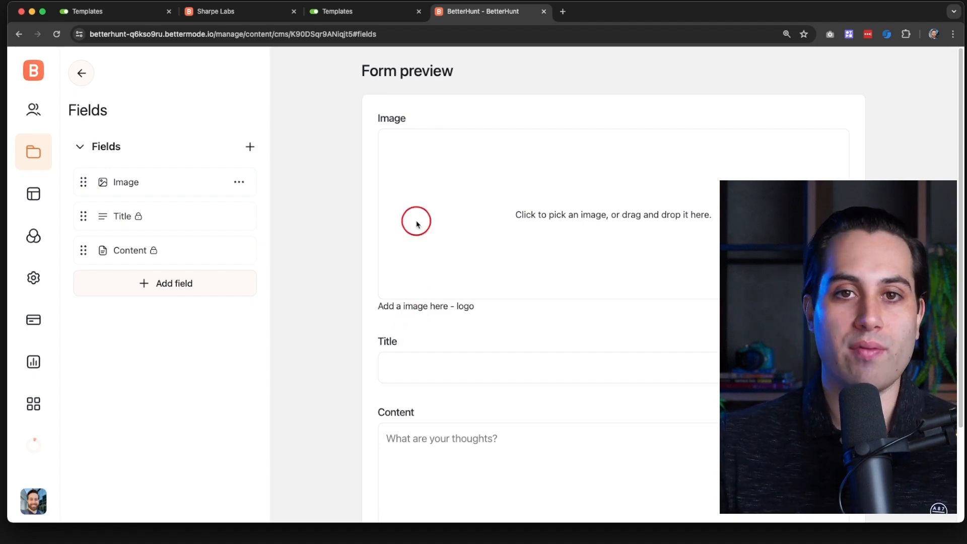
pyautogui.scroll(-3, 406, 205)
pyautogui.scroll(3, 406, 205)
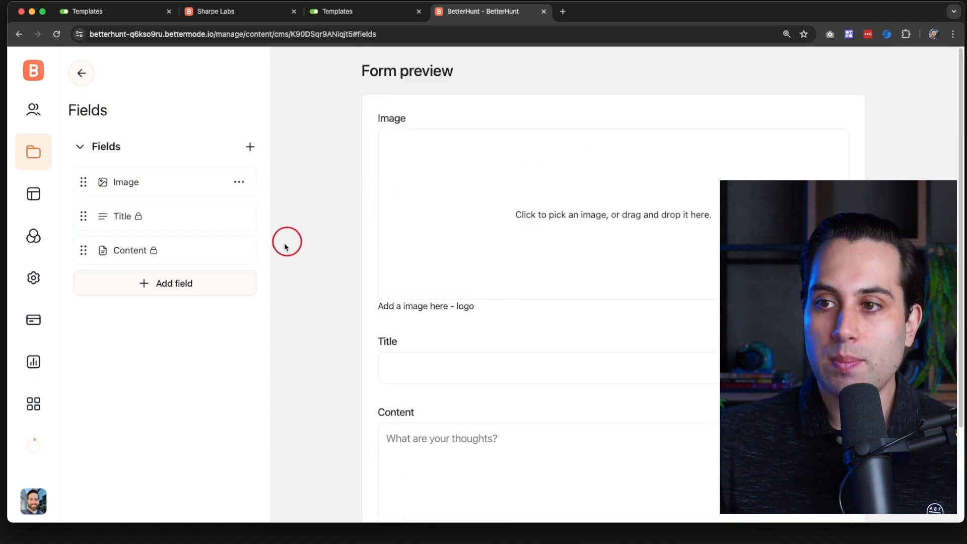
# - Start another field for the Example model using the multiple images field type
pyautogui.click(157, 286)
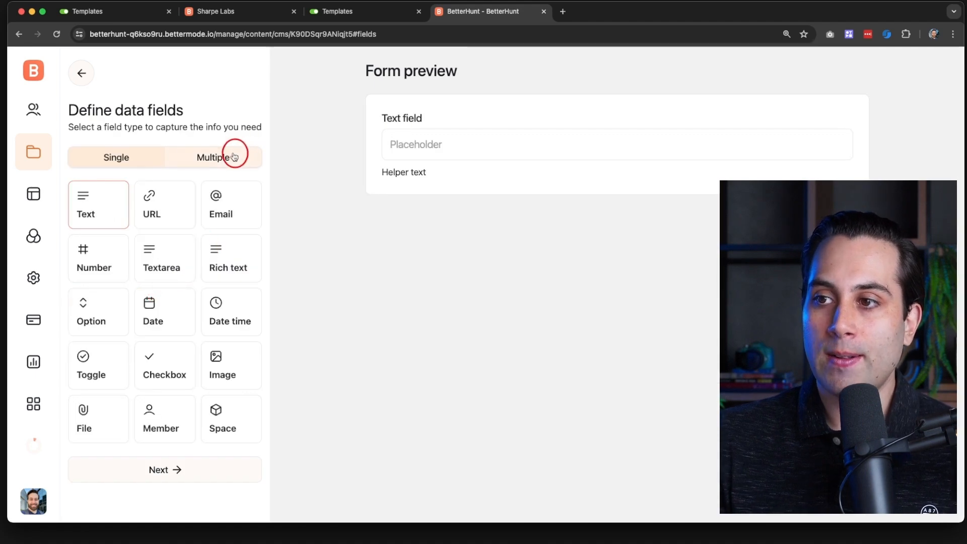
pyautogui.click(234, 157)
pyautogui.click(177, 199)
pyautogui.click(190, 310)
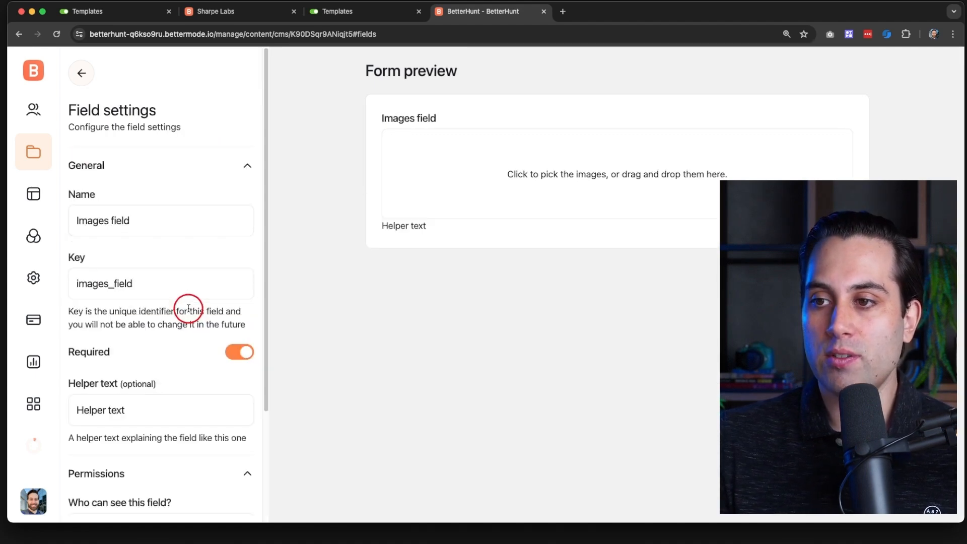
# - Name the multiple images field Product Screenshots and create it
pyautogui.tripleClick(93, 211)
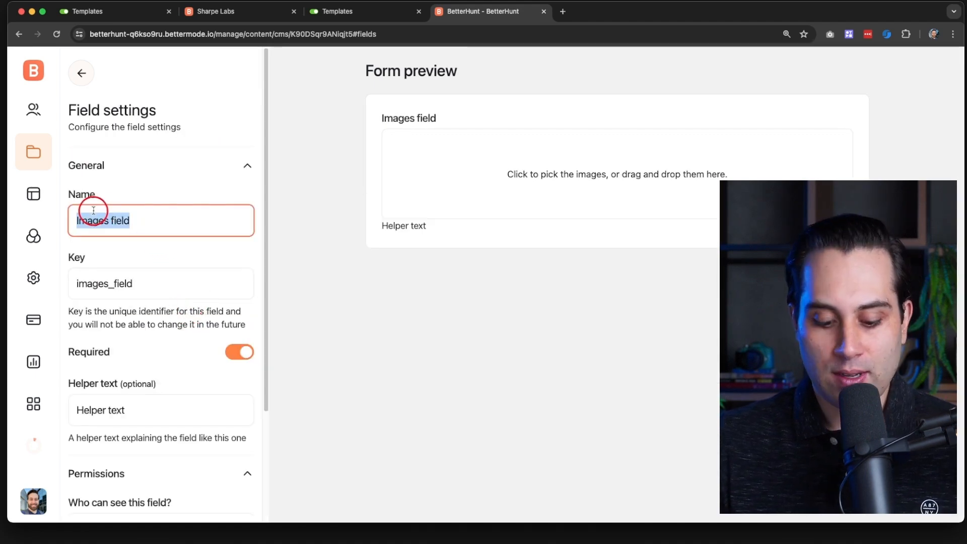
pyautogui.write('S')
pyautogui.press('BackSpace')
pyautogui.write('Produc')
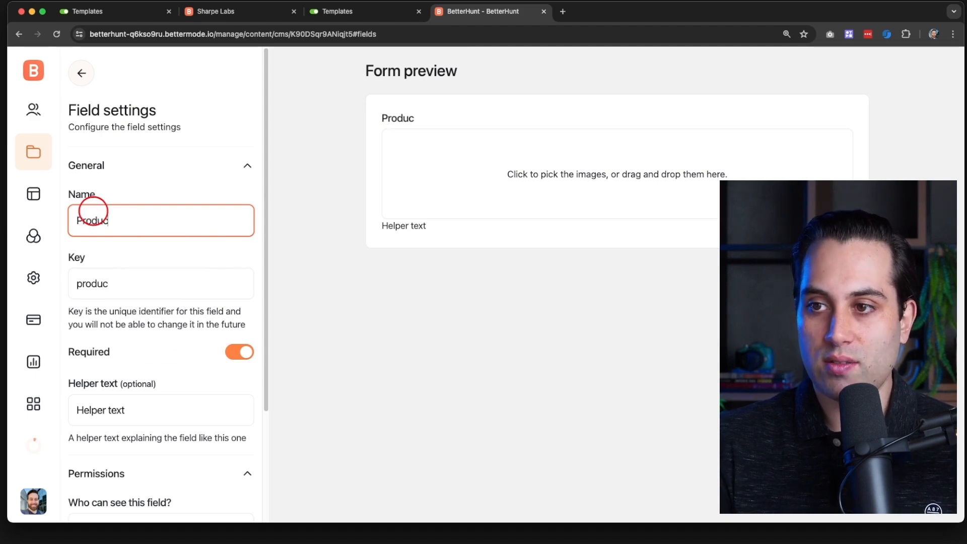
pyautogui.write('t Screenshots')
pyautogui.scroll(-5, 142, 267)
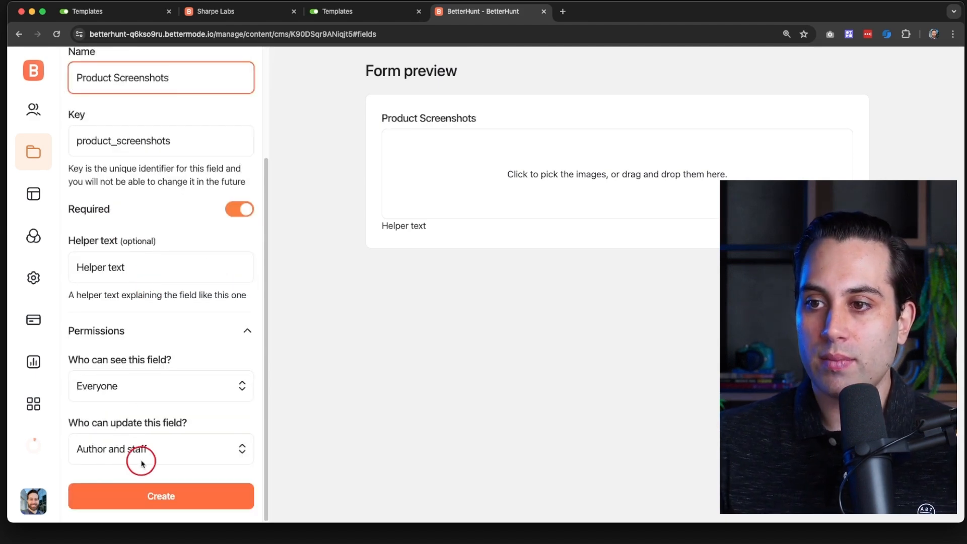
pyautogui.click(129, 496)
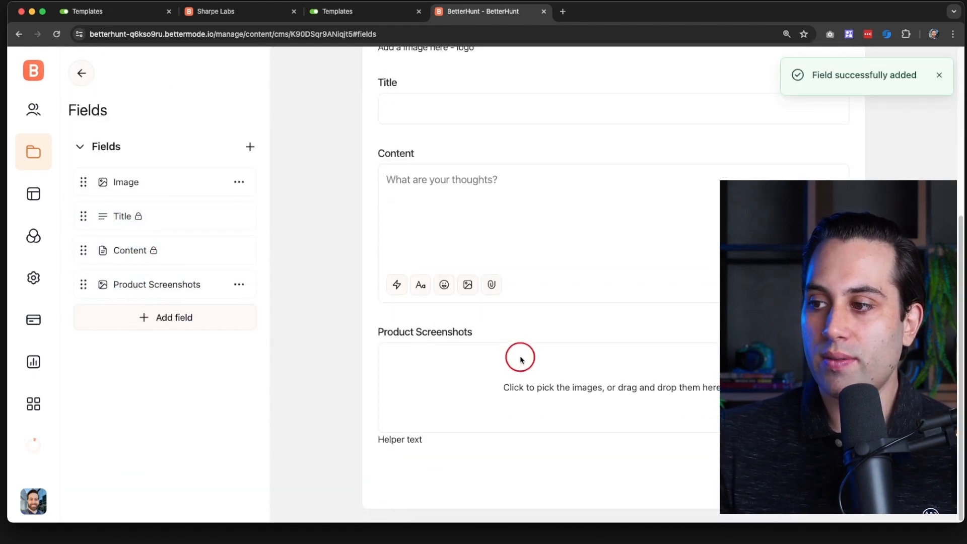
# - Glance at the available field types and the form preview, and return to the list of CMS models
pyautogui.click(141, 326)
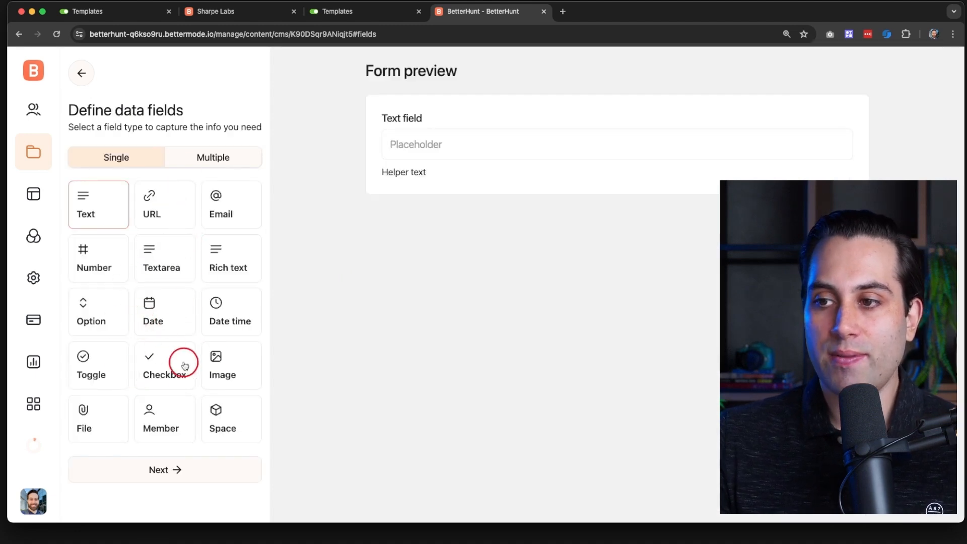
pyautogui.click(81, 73)
pyautogui.scroll(-5, 481, 282)
pyautogui.scroll(5, 339, 324)
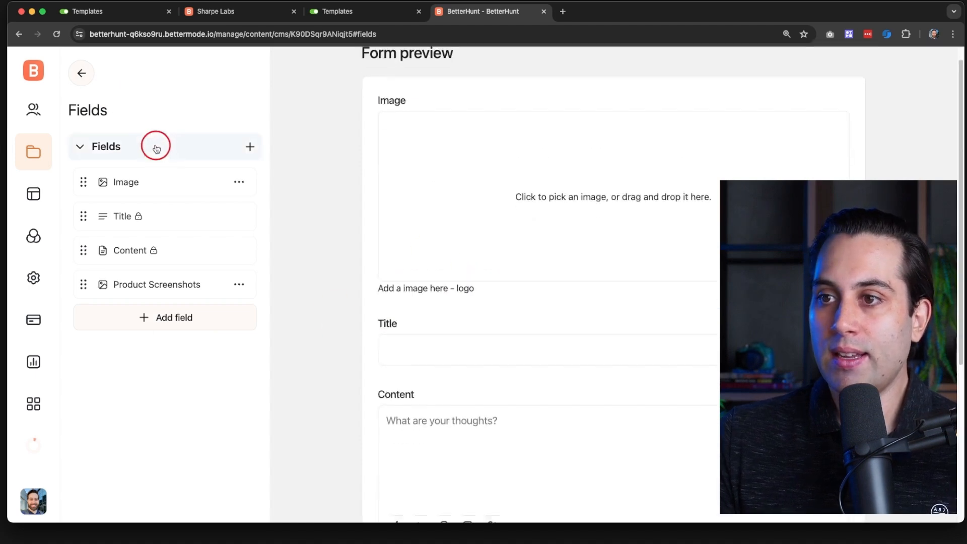
pyautogui.scroll(-2, 88, 92)
pyautogui.click(82, 80)
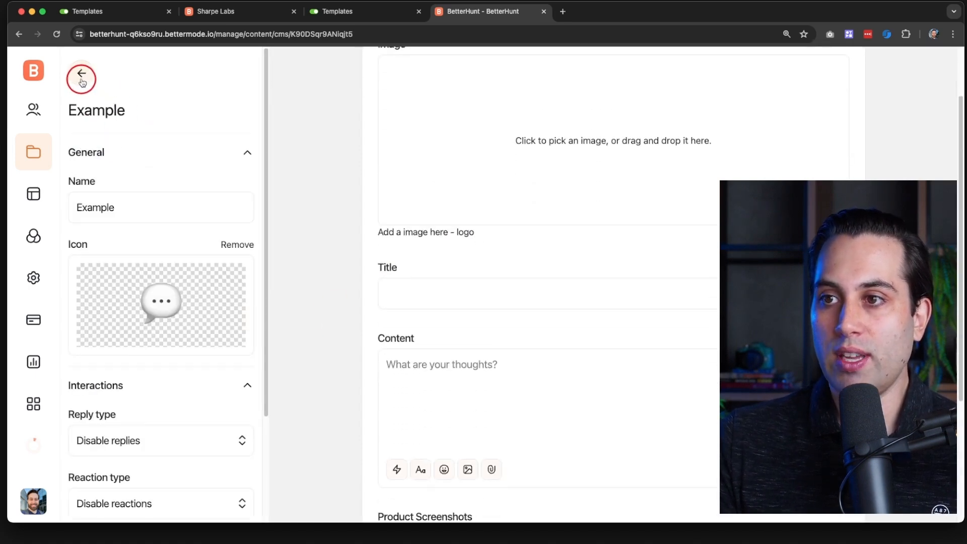
pyautogui.click(82, 80)
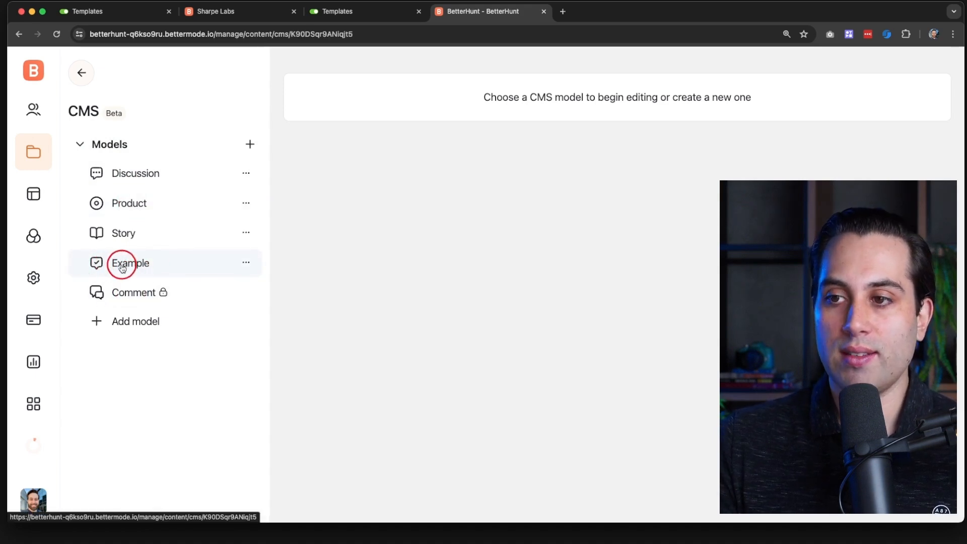
# - Reopen the Example model and review its settings, form preview and list of fields
pyautogui.click(122, 269)
pyautogui.scroll(-3, 188, 272)
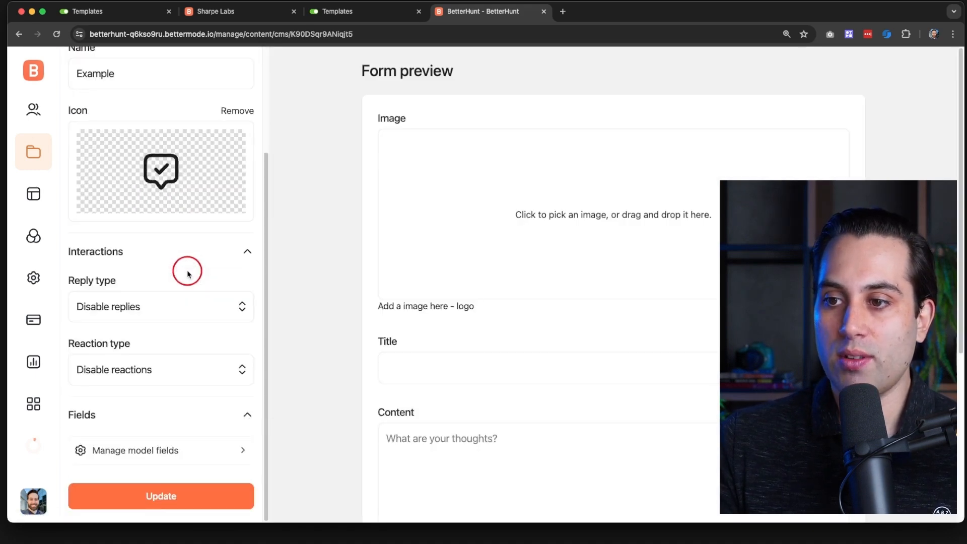
pyautogui.scroll(3, 188, 273)
pyautogui.scroll(-5, 431, 238)
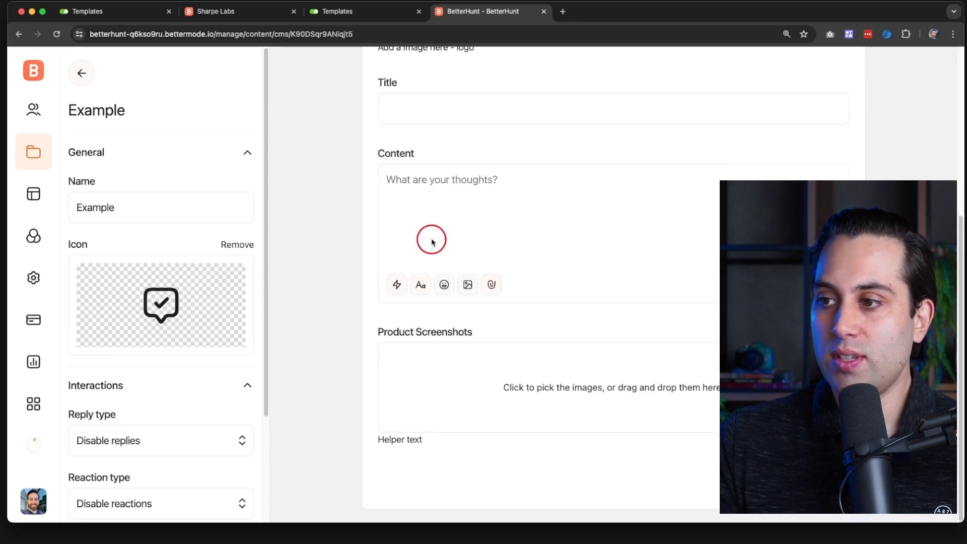
pyautogui.scroll(4, 452, 369)
pyautogui.scroll(-4, 401, 214)
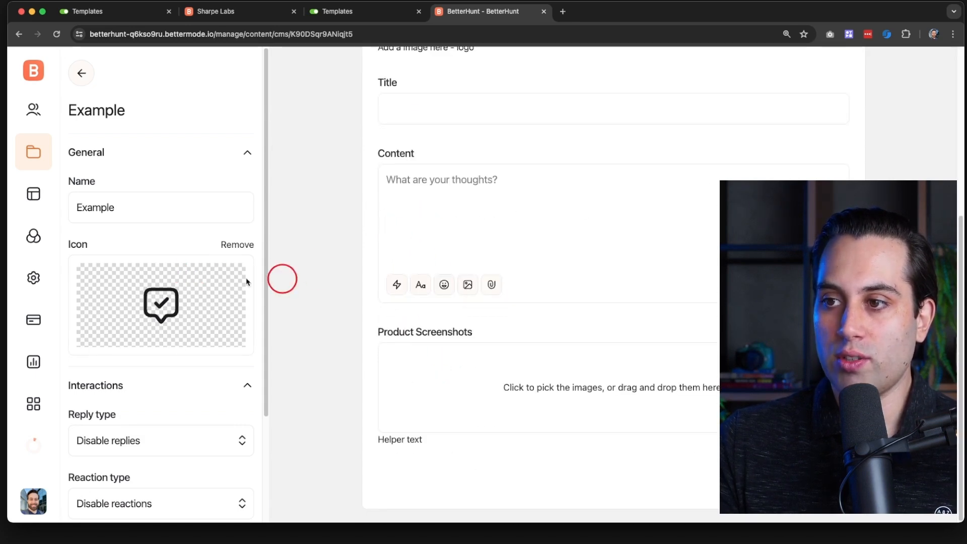
pyautogui.scroll(-3, 196, 267)
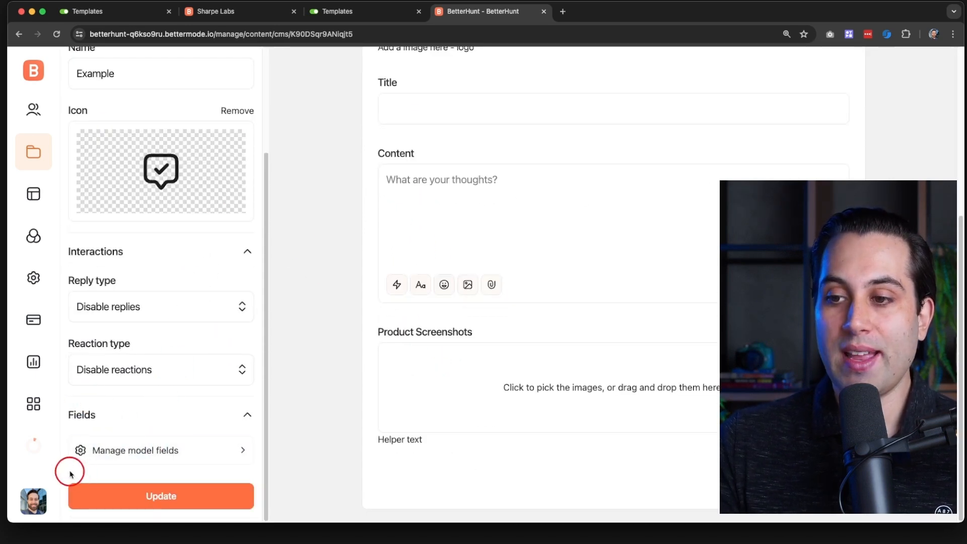
pyautogui.click(98, 450)
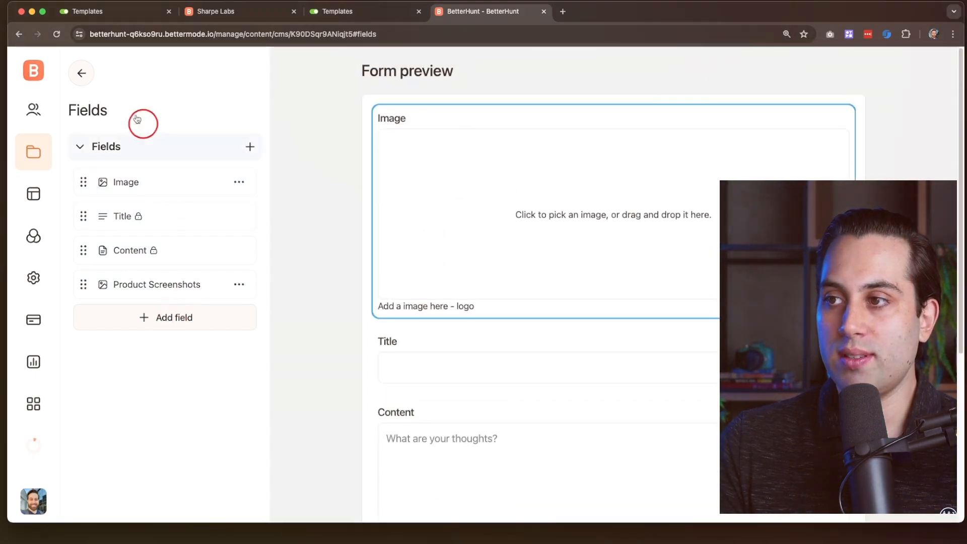
pyautogui.click(86, 75)
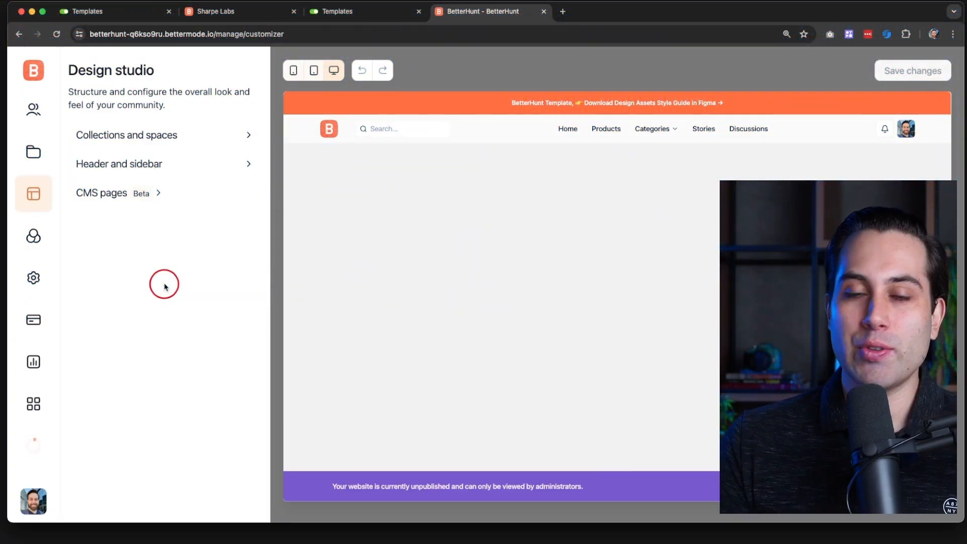
# - Open the Example model's CMS page in the design studio and look over its post preview
pyautogui.click(129, 194)
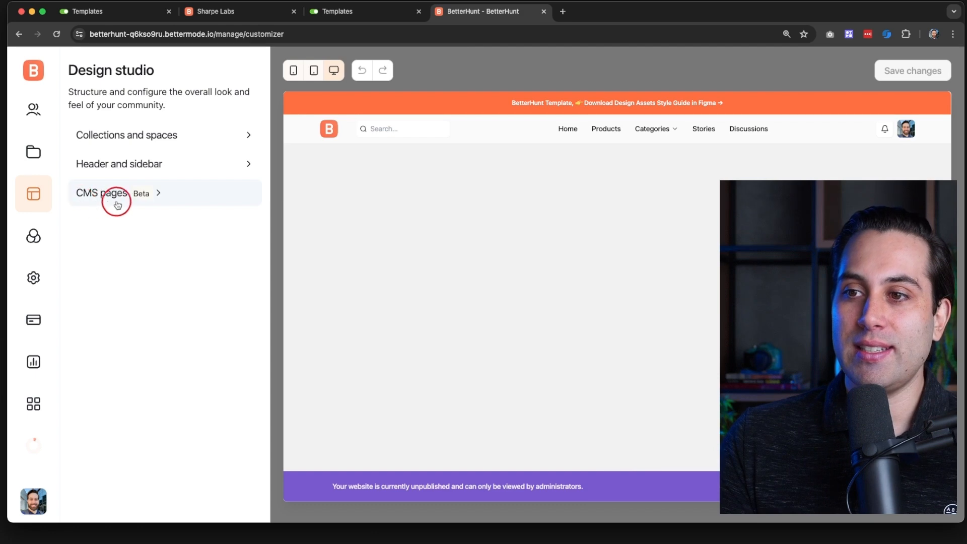
pyautogui.click(114, 196)
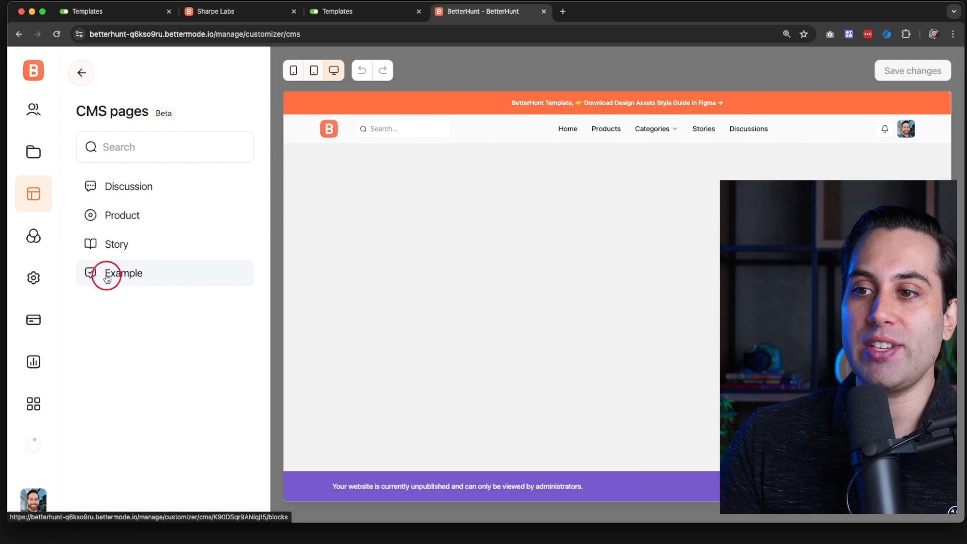
pyautogui.click(116, 277)
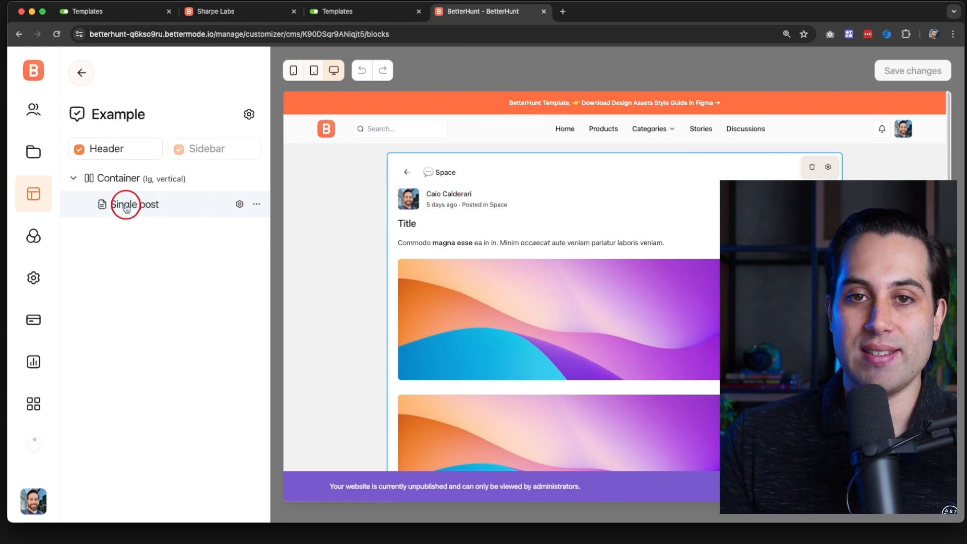
pyautogui.scroll(-1, 443, 205)
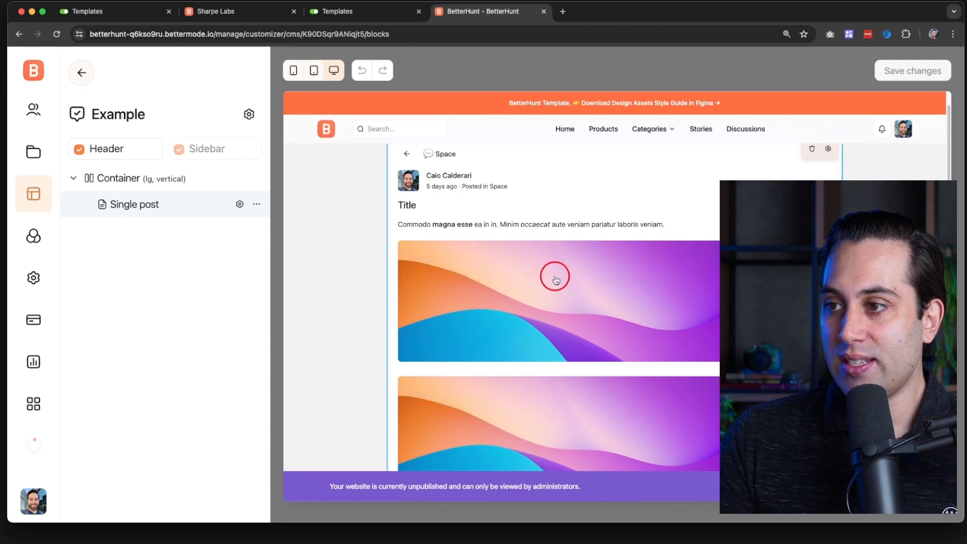
pyautogui.scroll(1, 449, 213)
pyautogui.scroll(-1, 527, 226)
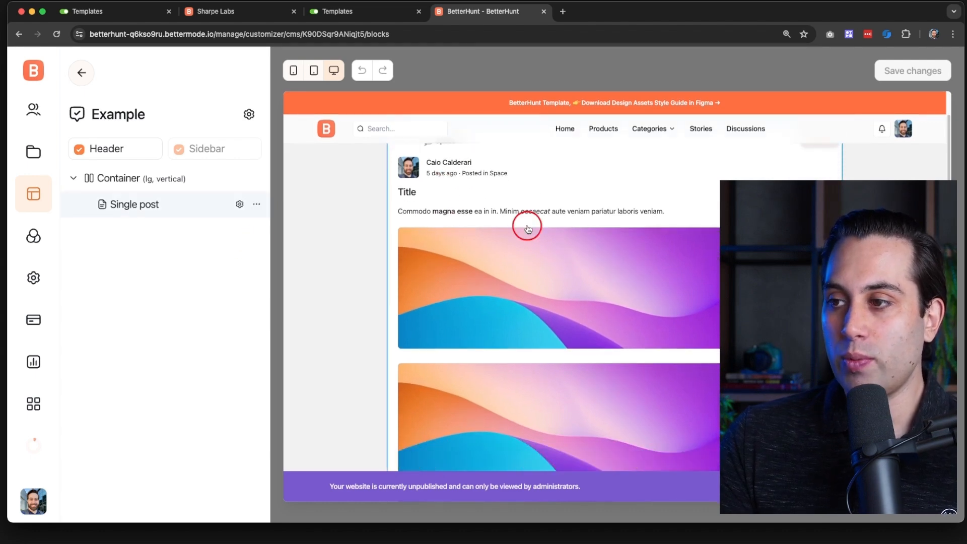
pyautogui.scroll(-4, 504, 227)
pyautogui.scroll(2, 484, 233)
pyautogui.scroll(3, 486, 240)
# - Open the Single post block's settings on the Example page and turn off its comment box
pyautogui.click(132, 207)
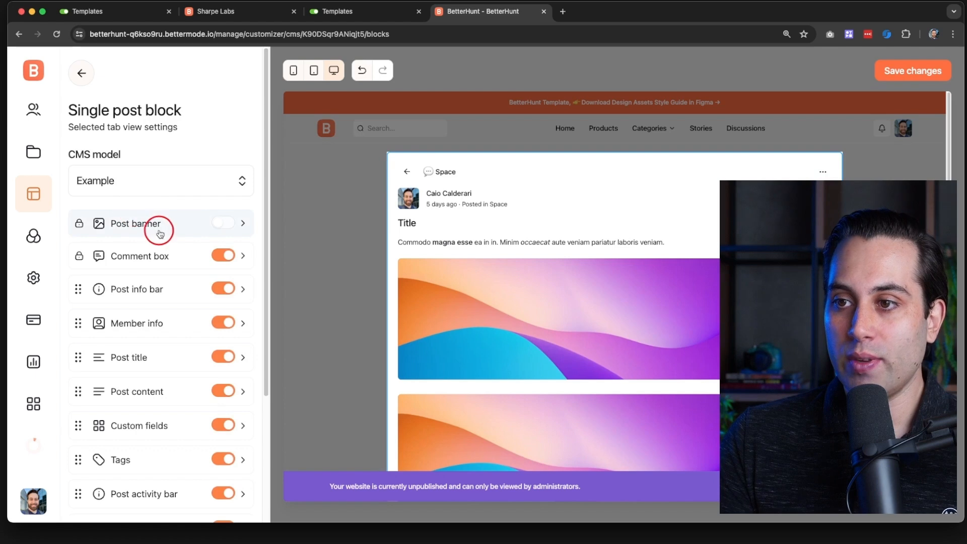
pyautogui.scroll(-5, 151, 247)
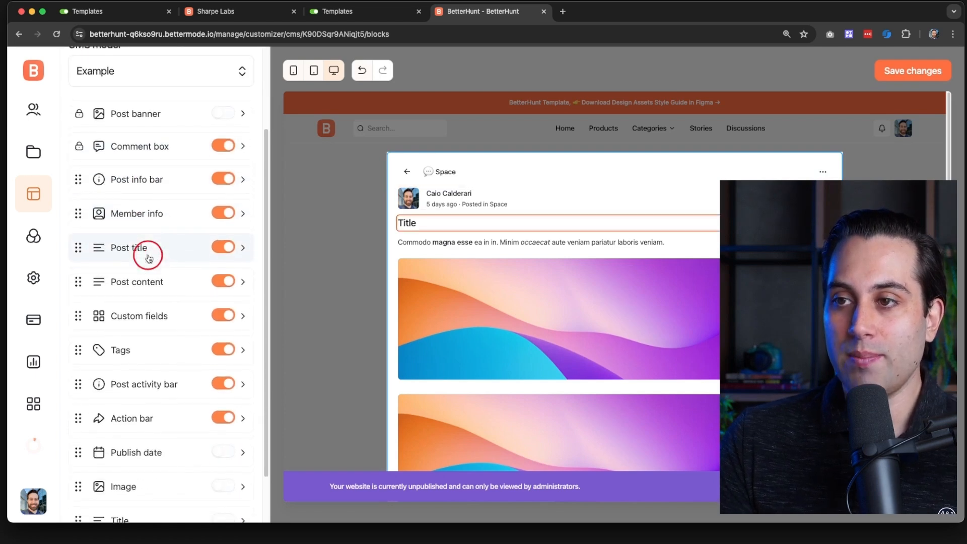
pyautogui.scroll(3, 146, 255)
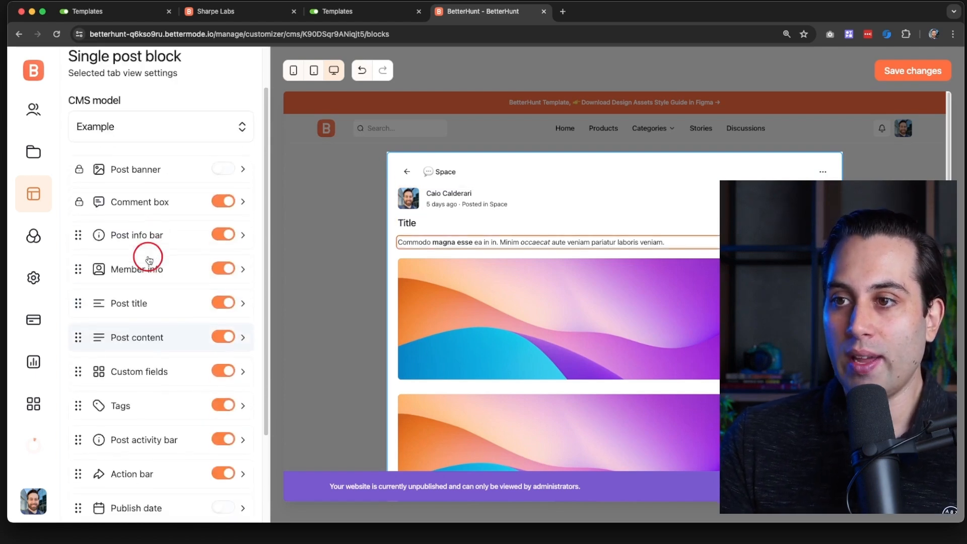
pyautogui.scroll(-2, 177, 212)
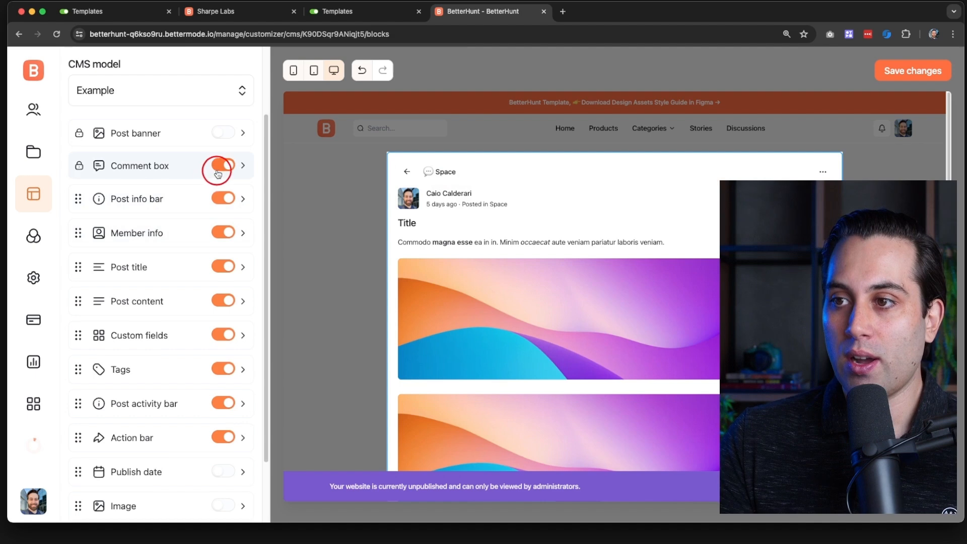
pyautogui.scroll(-5, 410, 190)
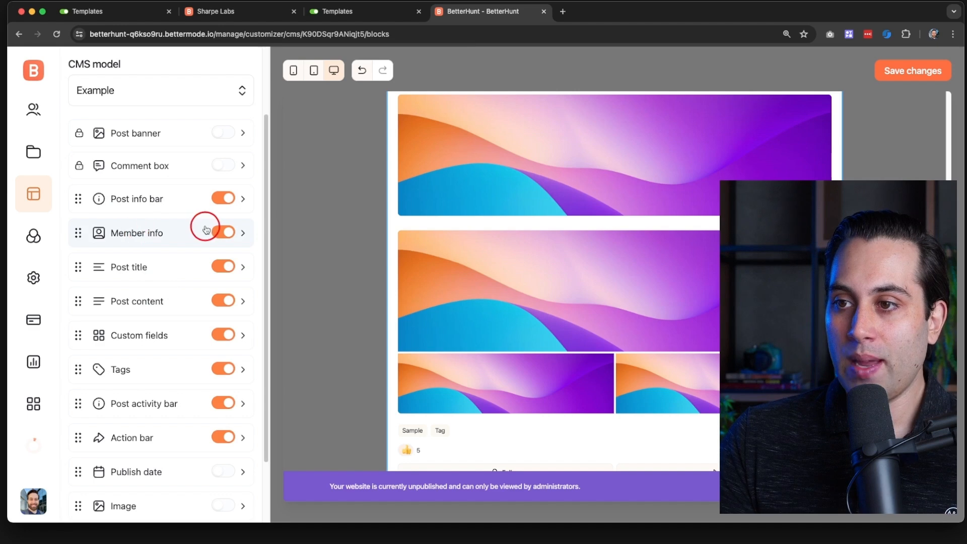
pyautogui.scroll(5, 479, 283)
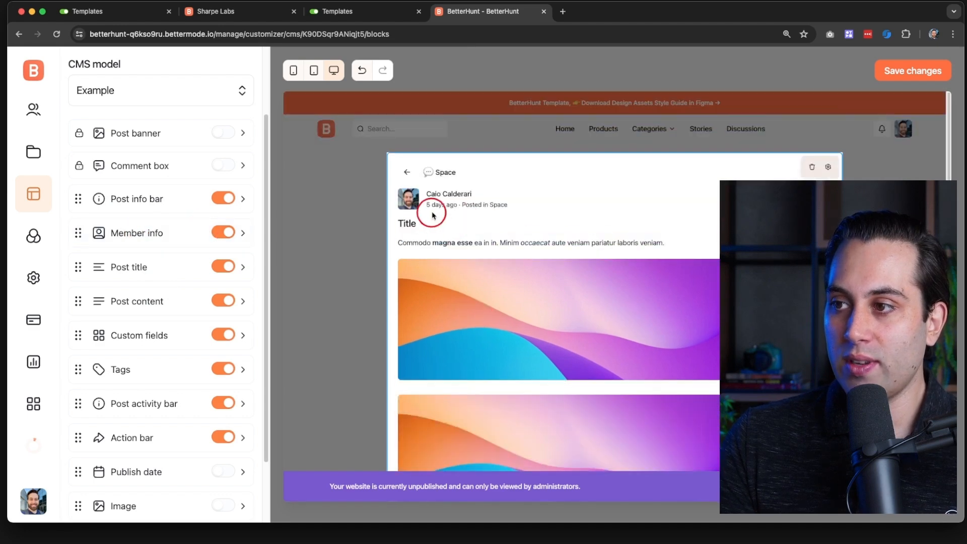
# - Review the Single post block's CMS model choices and remaining elements, down to Product Screenshots, and return to the CMS pages list
pyautogui.scroll(-3, 211, 277)
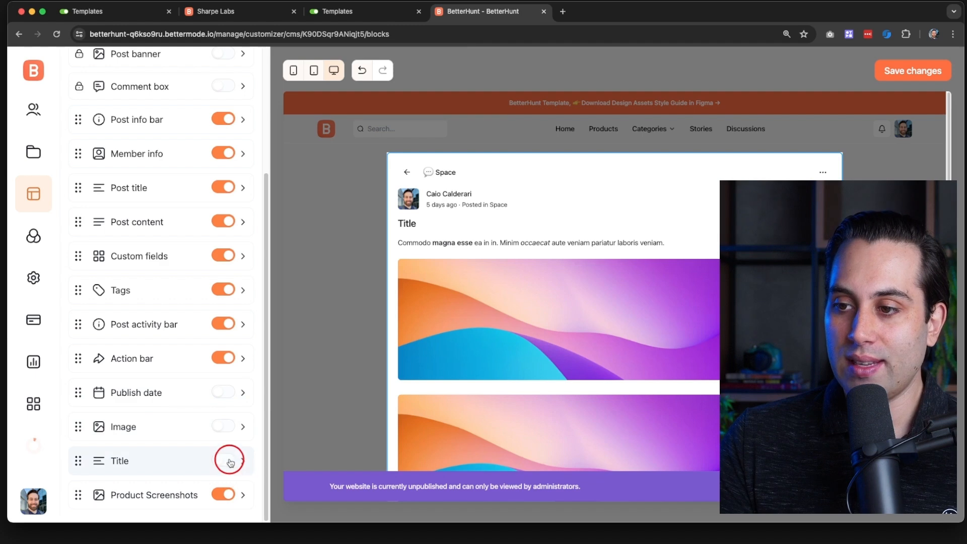
pyautogui.scroll(5, 184, 403)
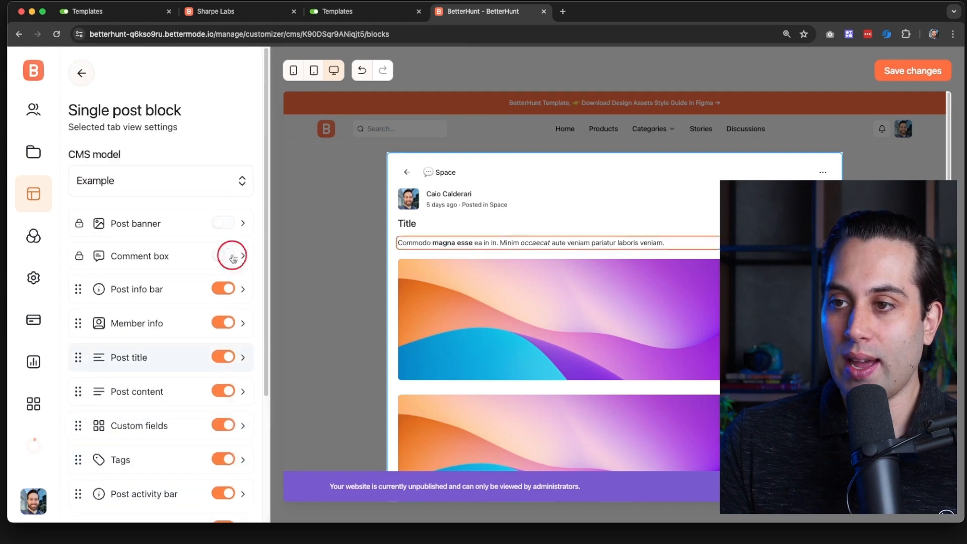
pyautogui.click(116, 183)
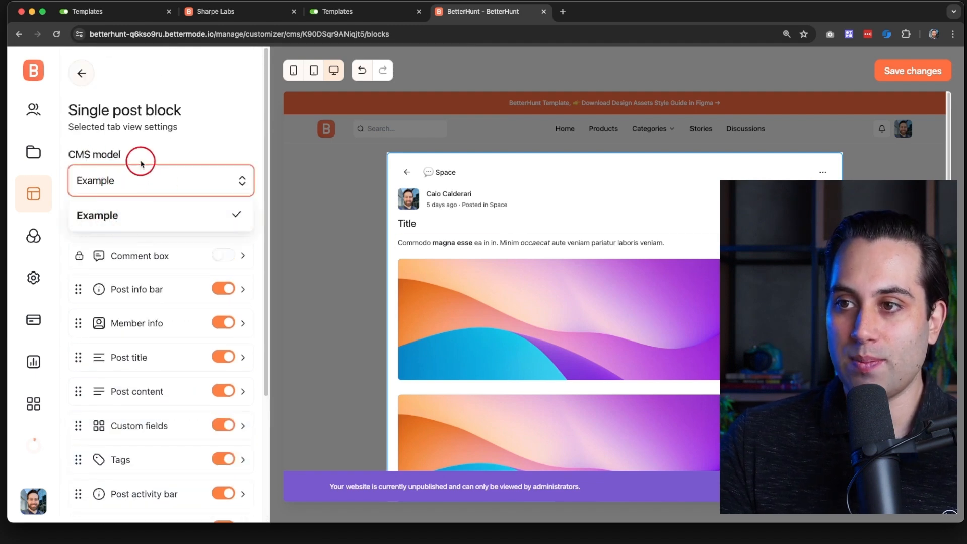
pyautogui.click(147, 181)
pyautogui.scroll(-3, 156, 311)
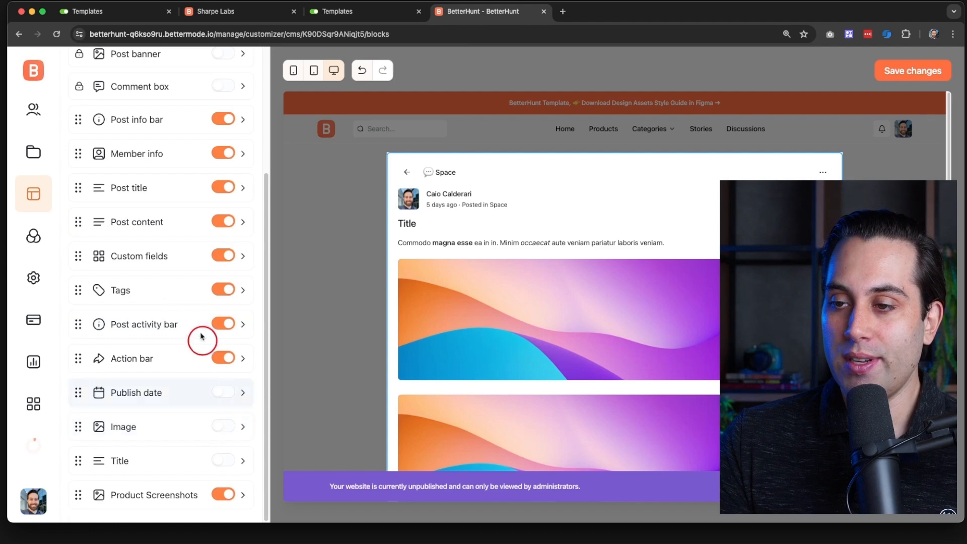
pyautogui.scroll(3, 153, 361)
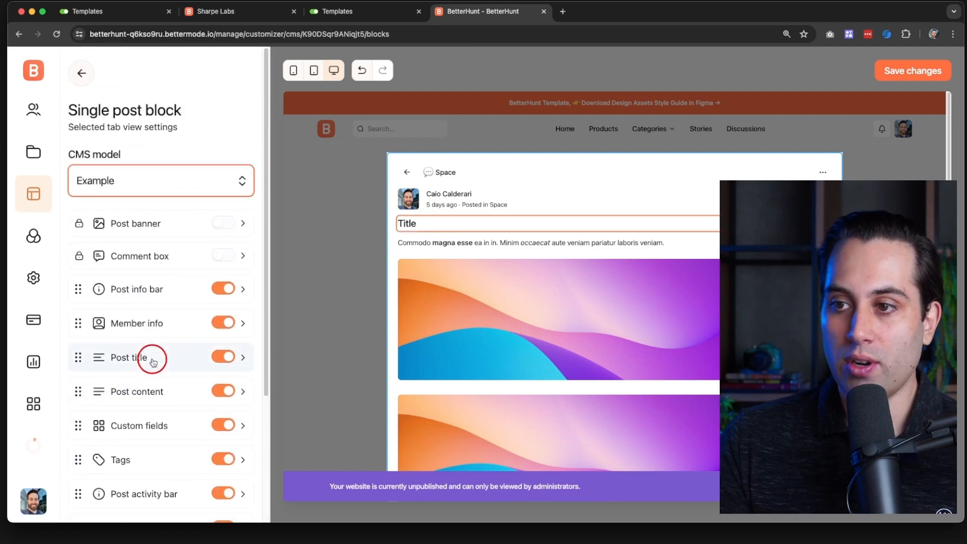
pyautogui.scroll(-3, 150, 297)
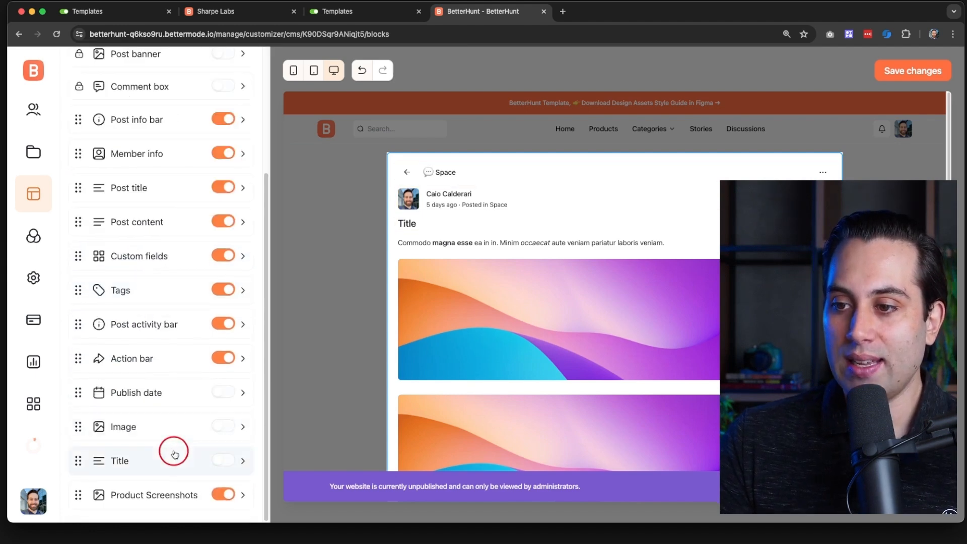
pyautogui.click(138, 498)
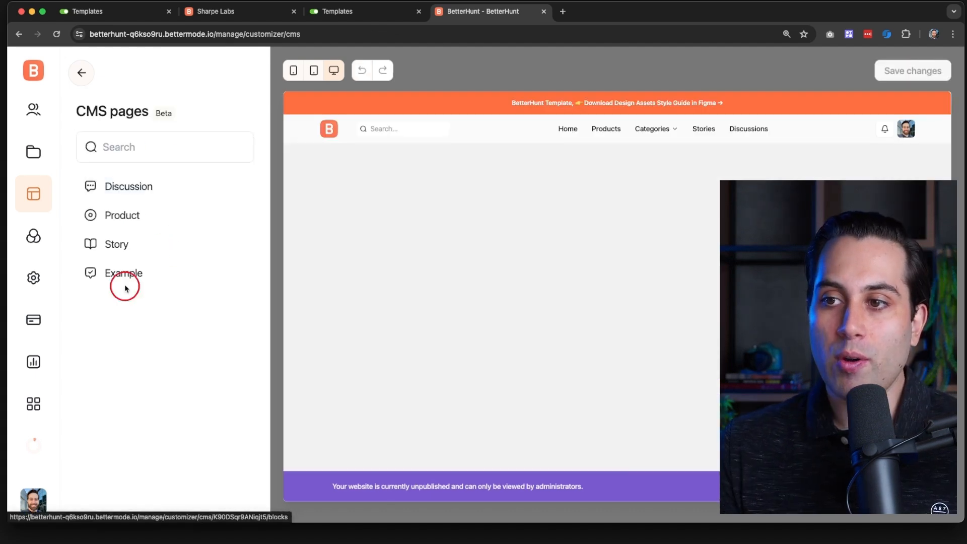
# - Copy the Header container from the Product CMS page and paste it into the Example page's main container
pyautogui.click(126, 217)
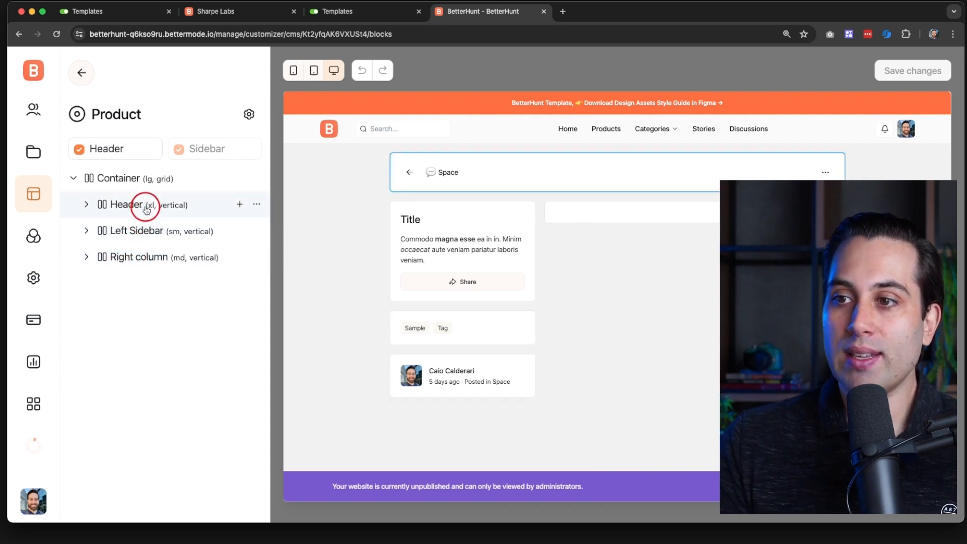
pyautogui.click(257, 205)
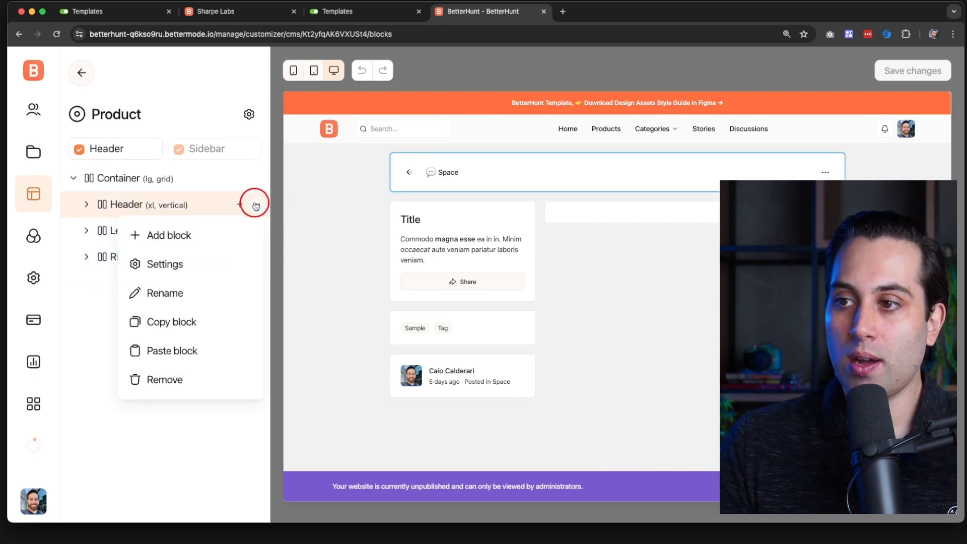
pyautogui.click(173, 326)
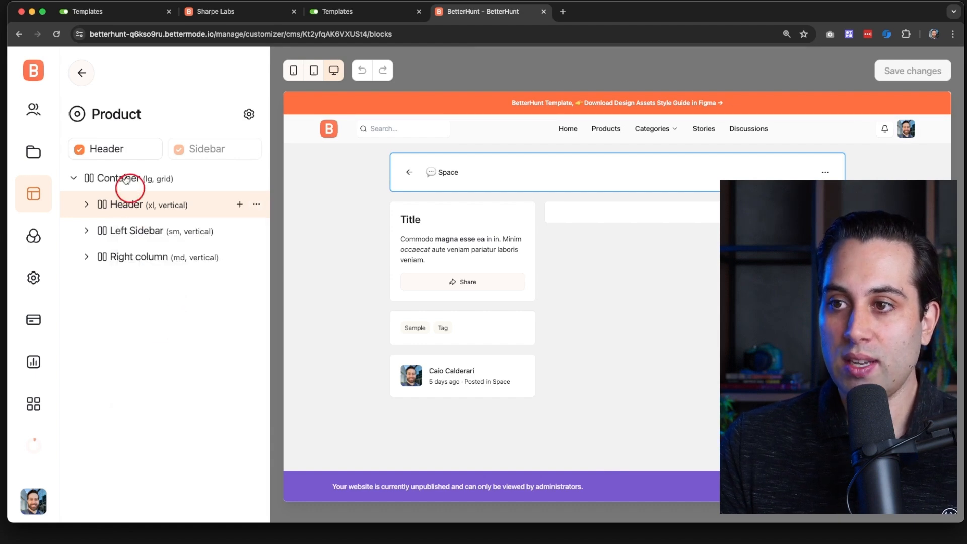
pyautogui.click(82, 72)
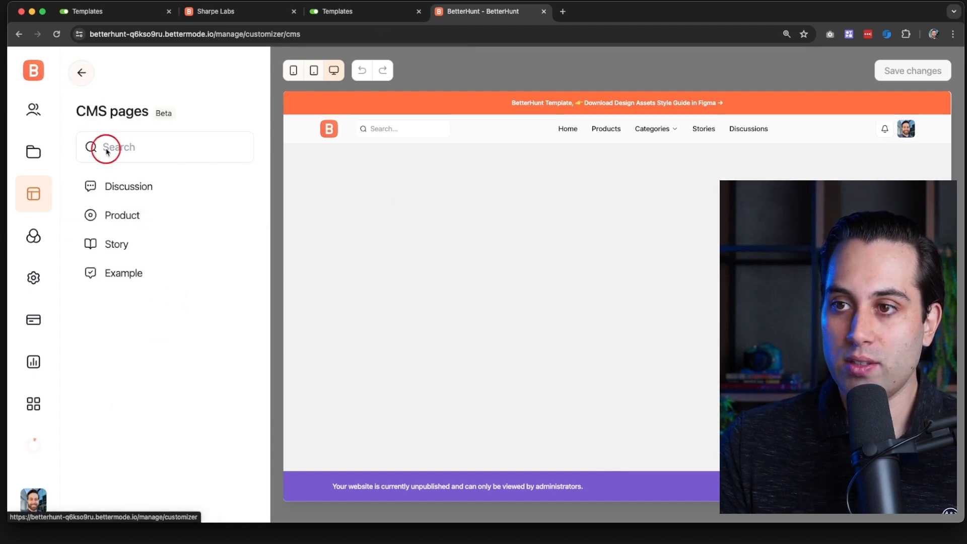
pyautogui.click(129, 273)
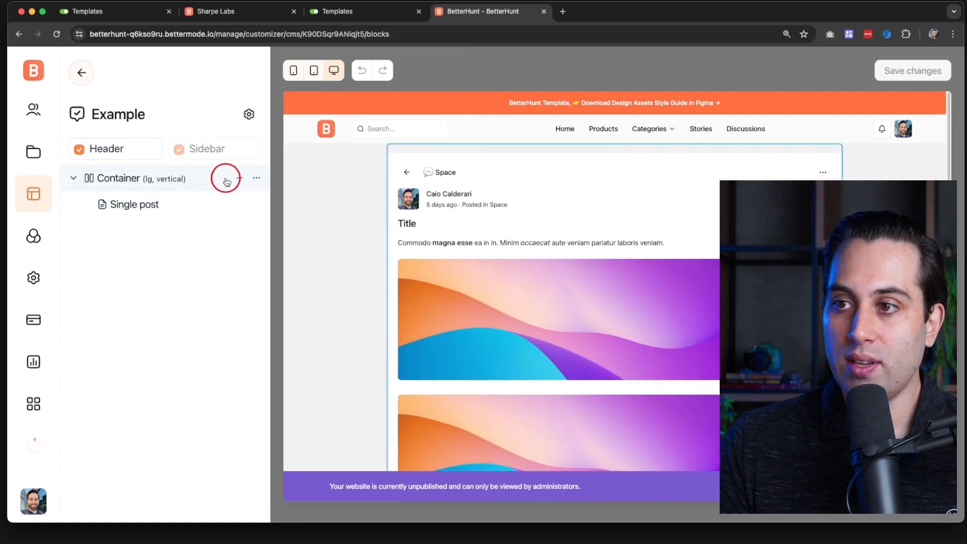
pyautogui.click(255, 179)
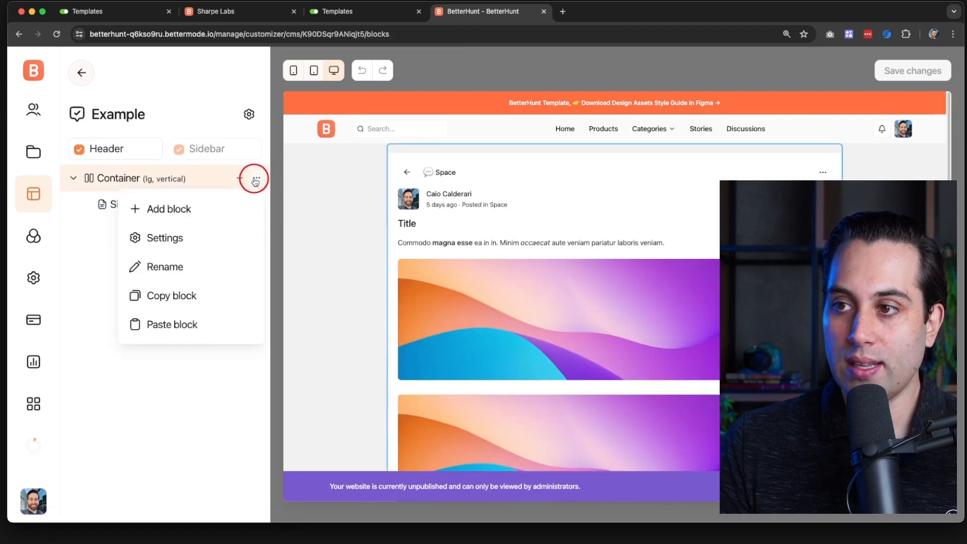
pyautogui.click(153, 325)
# - Paste the Product page's Left Sidebar and Right column containers into the Example container in place of the Single post block
pyautogui.click(204, 118)
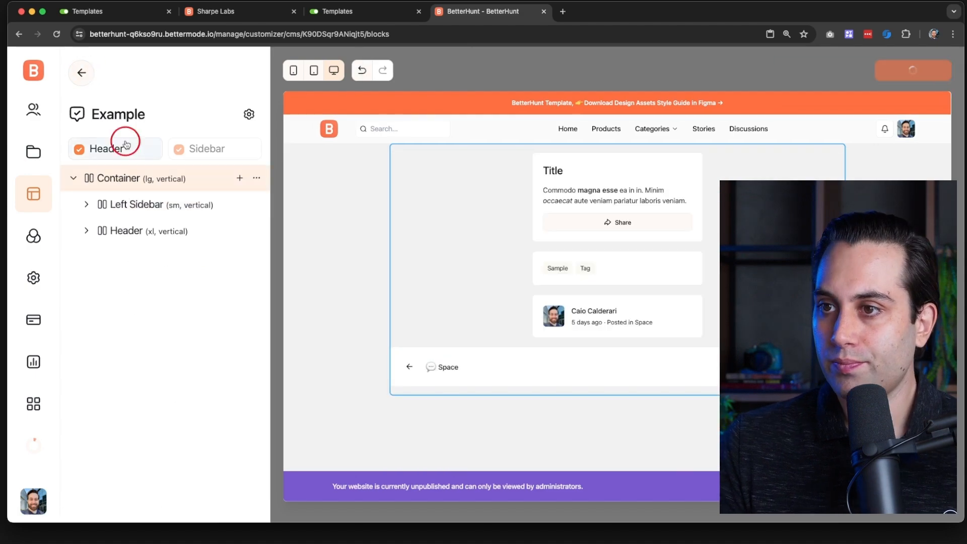
pyautogui.click(255, 177)
pyautogui.click(173, 238)
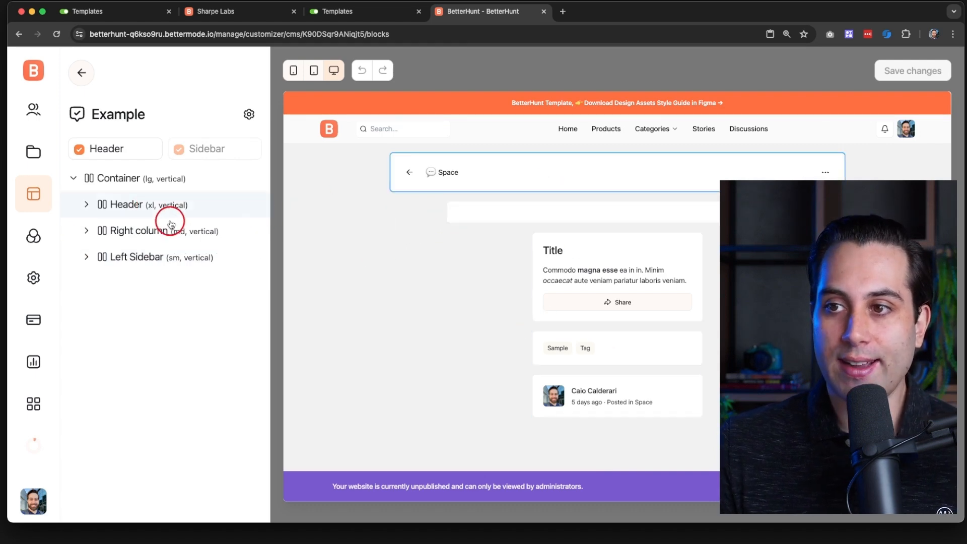
# - Set the Example page's main container to size Large (3 columns) and direction Horizontal (Grid)
pyautogui.click(122, 182)
pyautogui.click(145, 171)
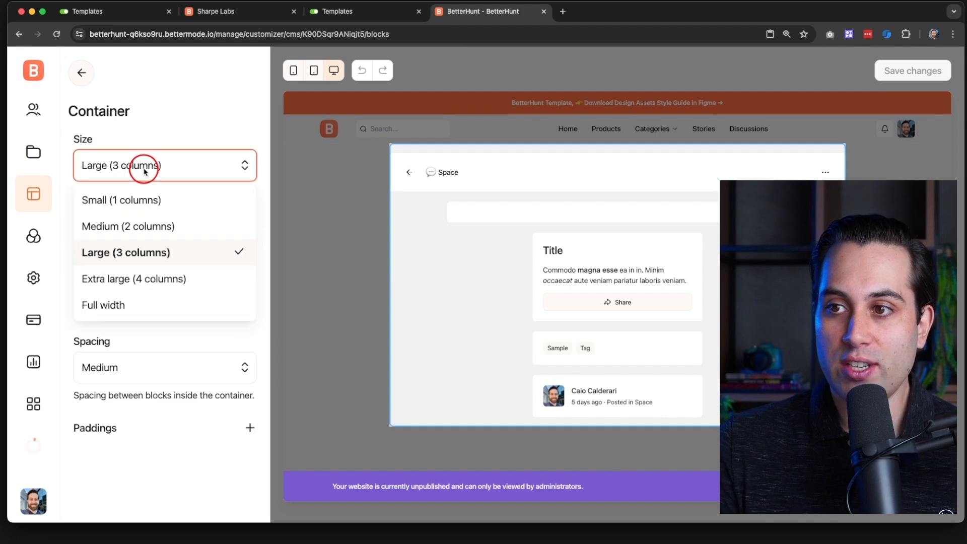
pyautogui.click(155, 254)
pyautogui.click(97, 245)
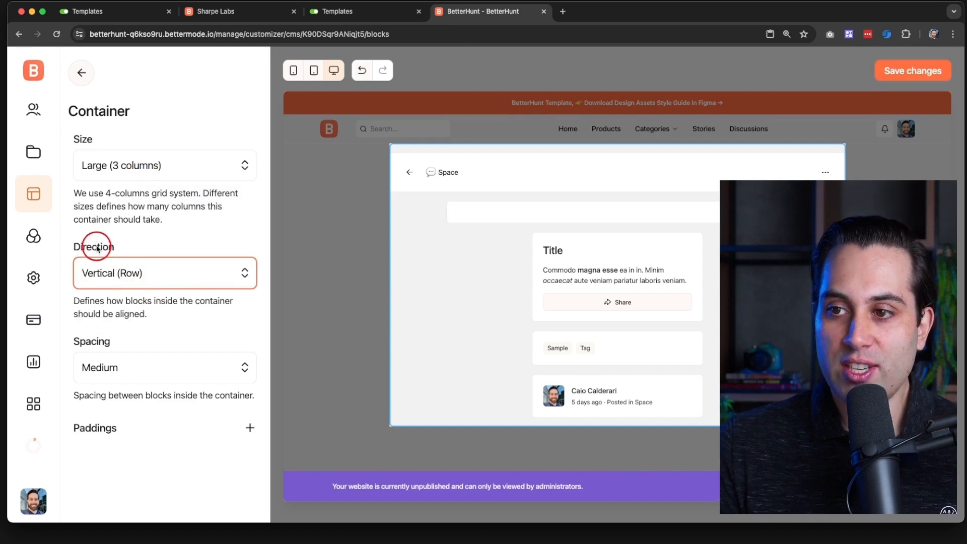
pyautogui.click(154, 276)
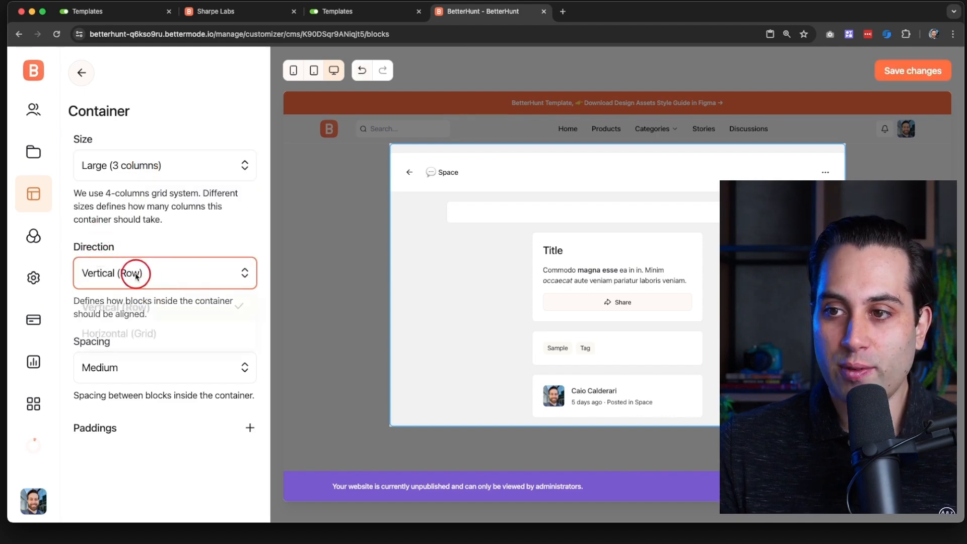
pyautogui.click(119, 335)
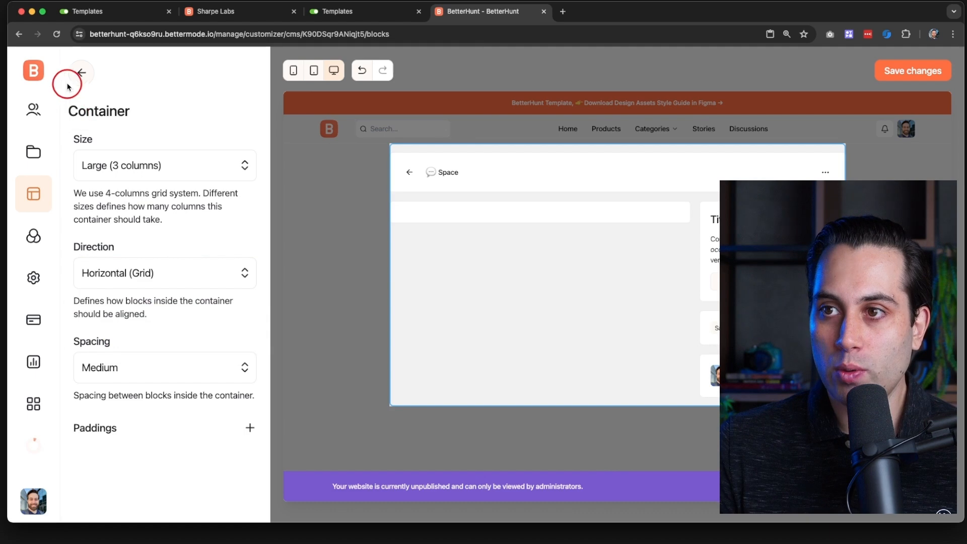
# - Move the Left Sidebar container above the Right column on the Example page and save the changes
pyautogui.click(80, 75)
pyautogui.moveTo(130, 260); pyautogui.dragTo(133, 223)
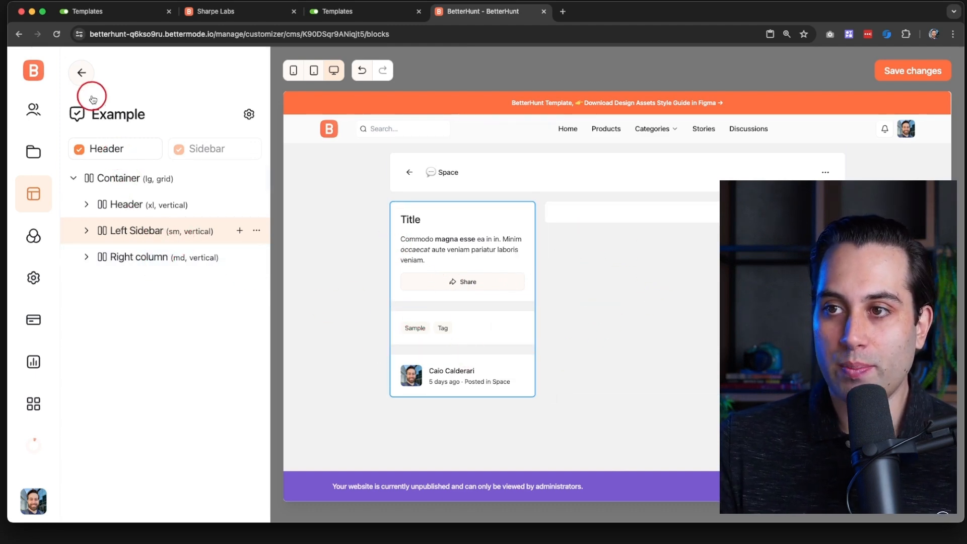
pyautogui.click(921, 76)
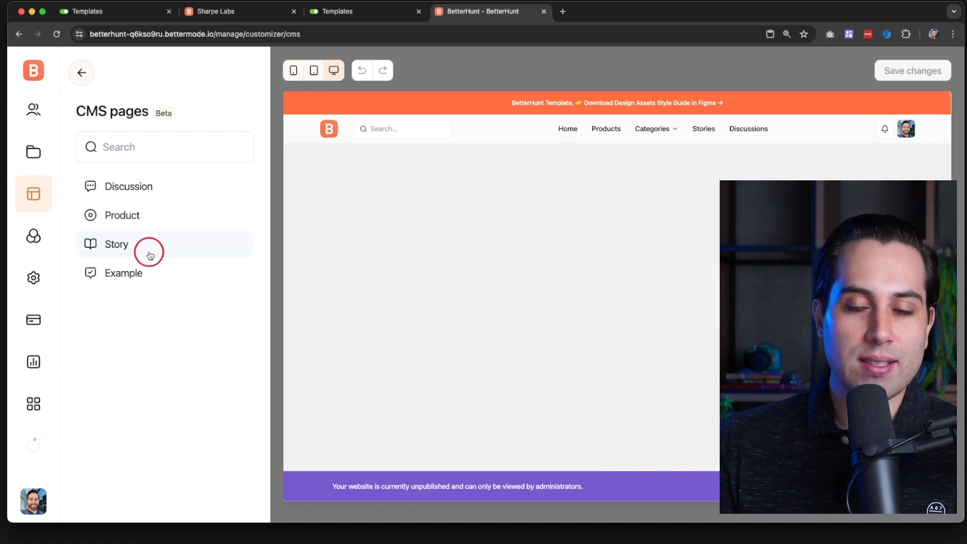
# - Open the collections and spaces overview, look over the Products space's layout, and expand the utility spaces
pyautogui.click(81, 72)
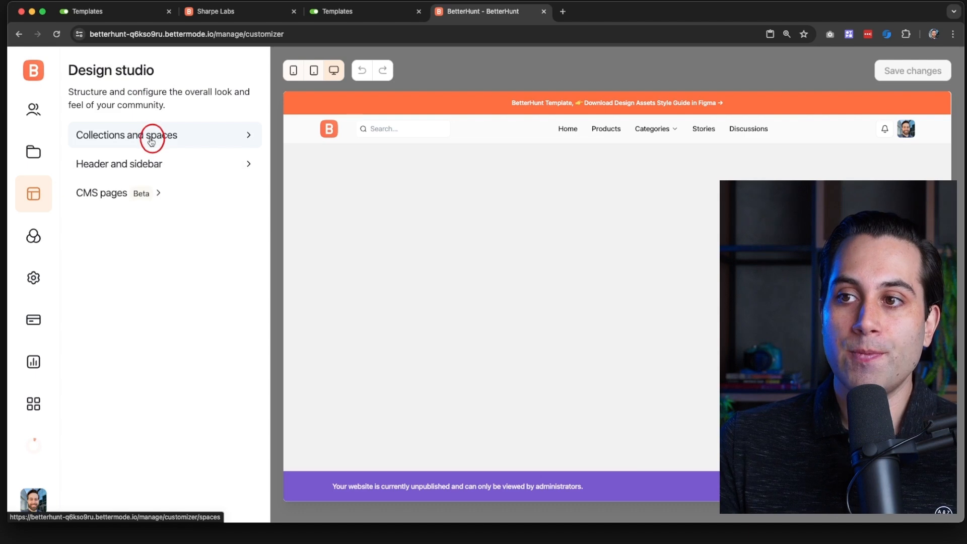
pyautogui.click(151, 136)
pyautogui.click(129, 188)
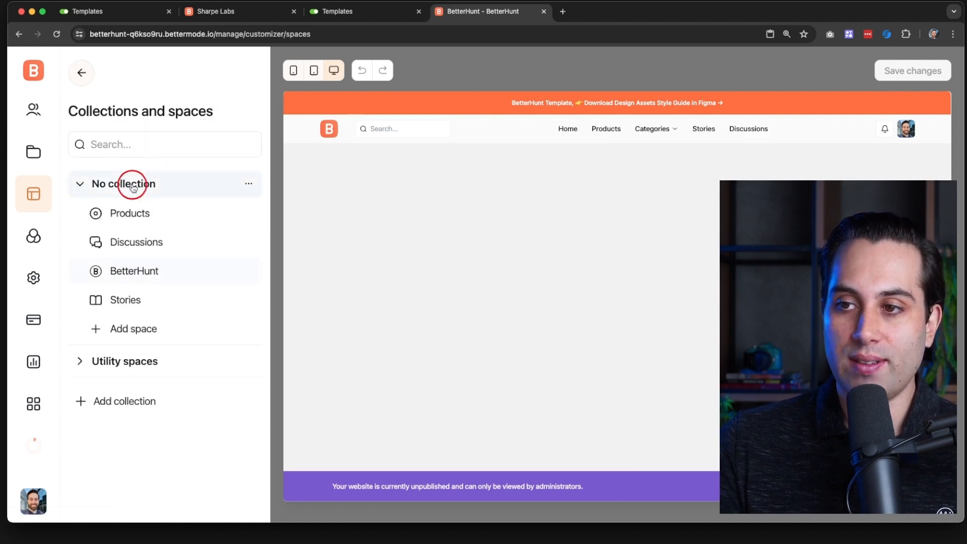
pyautogui.click(127, 214)
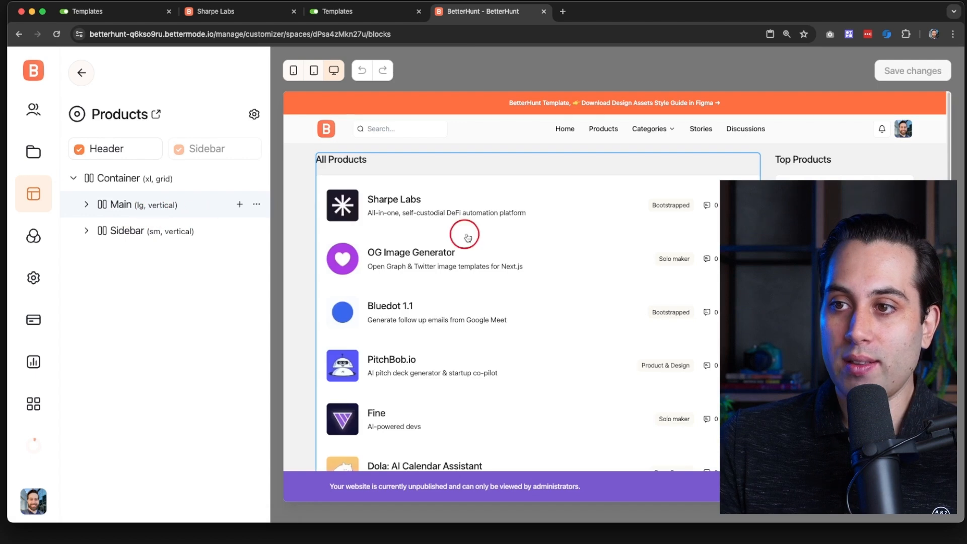
pyautogui.click(81, 73)
pyautogui.click(129, 183)
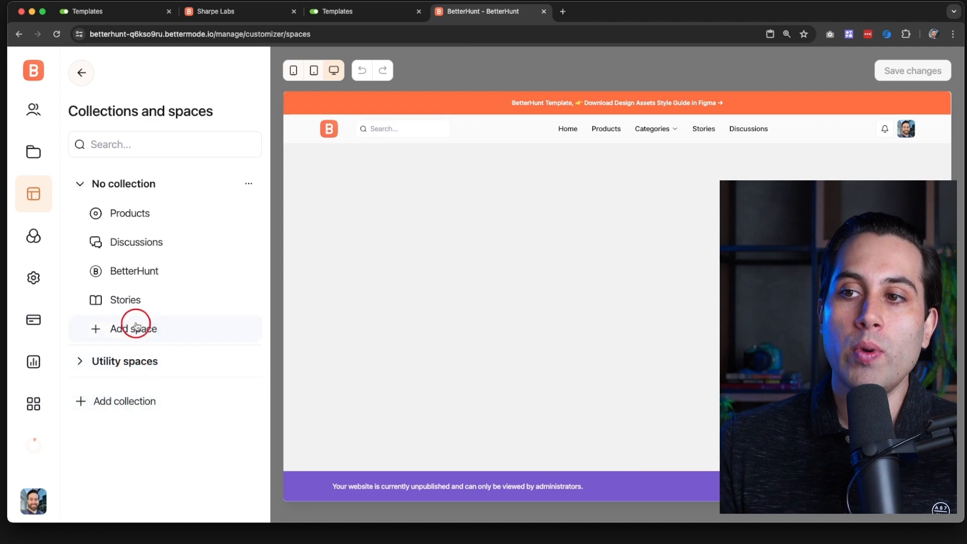
pyautogui.click(77, 361)
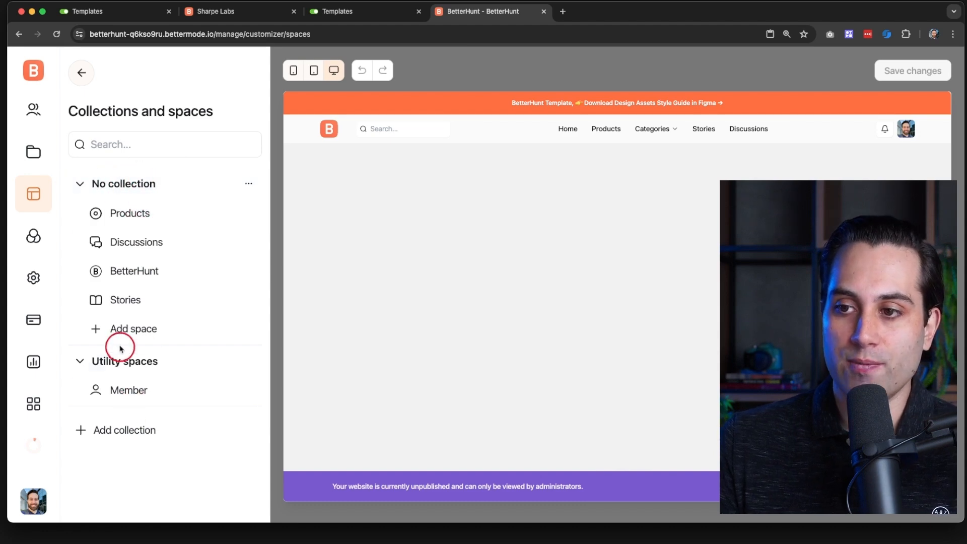
# - Start adding a new space and look through the list of available space templates
pyautogui.click(115, 330)
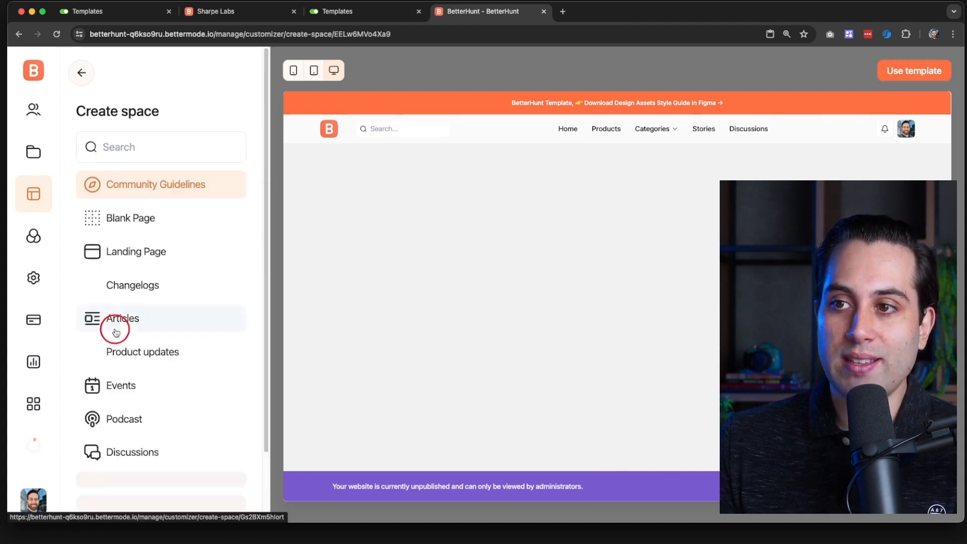
pyautogui.scroll(-1, 162, 355)
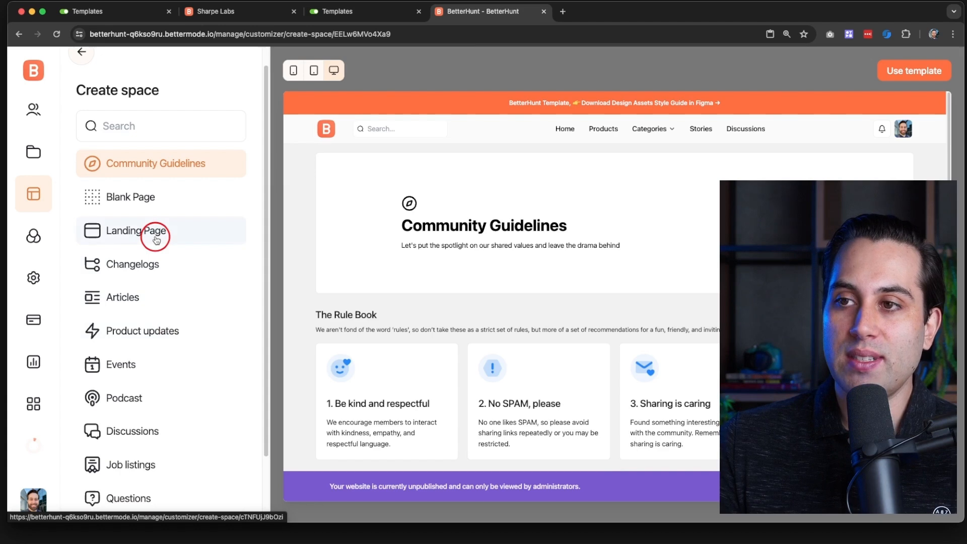
pyautogui.scroll(-2, 155, 241)
pyautogui.scroll(-1, 158, 247)
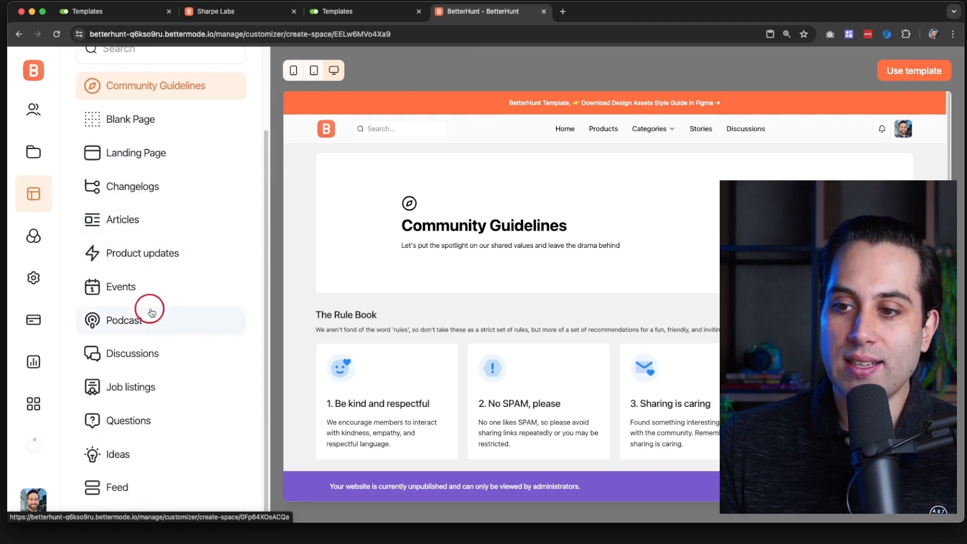
pyautogui.scroll(1, 180, 418)
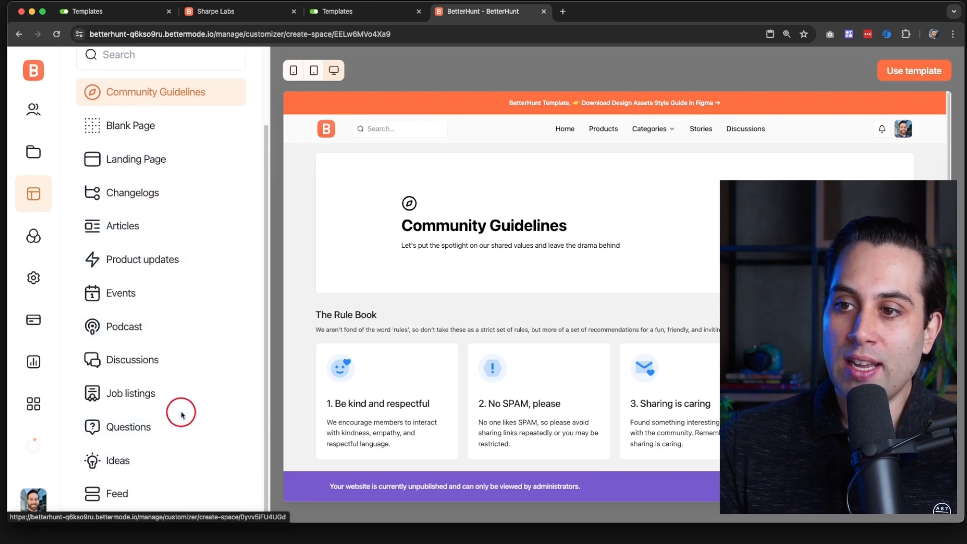
pyautogui.scroll(3, 182, 413)
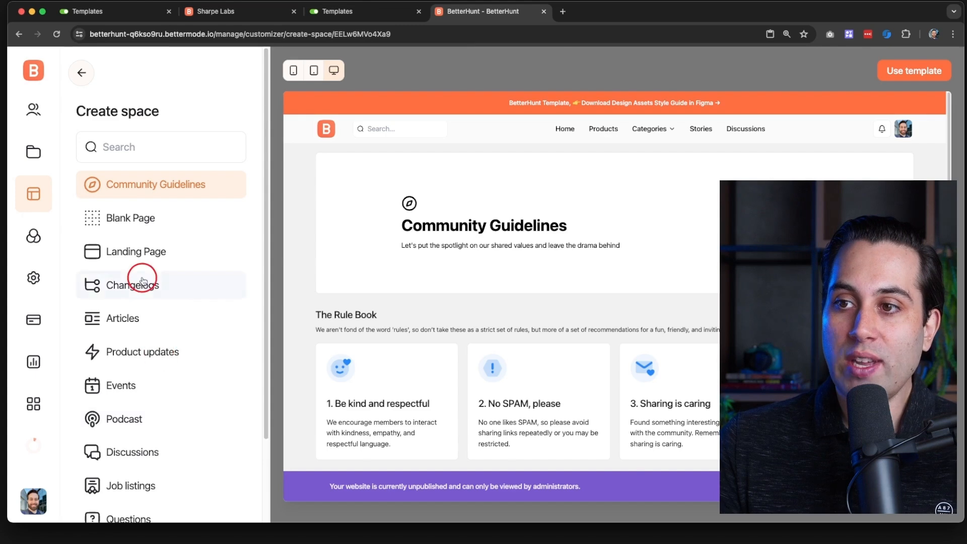
pyautogui.scroll(-1, 143, 275)
pyautogui.scroll(-1, 142, 342)
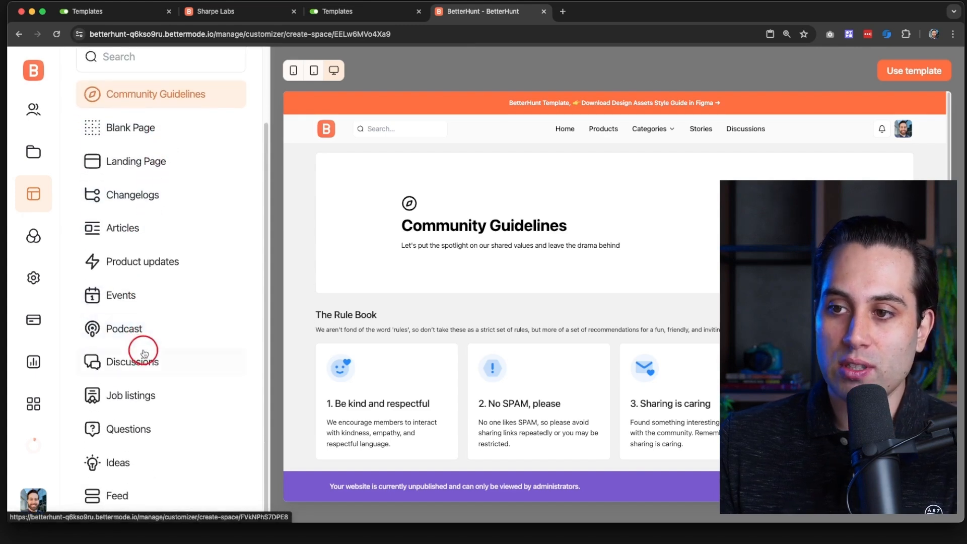
pyautogui.scroll(-1, 141, 378)
pyautogui.scroll(2, 146, 223)
pyautogui.scroll(-2, 151, 263)
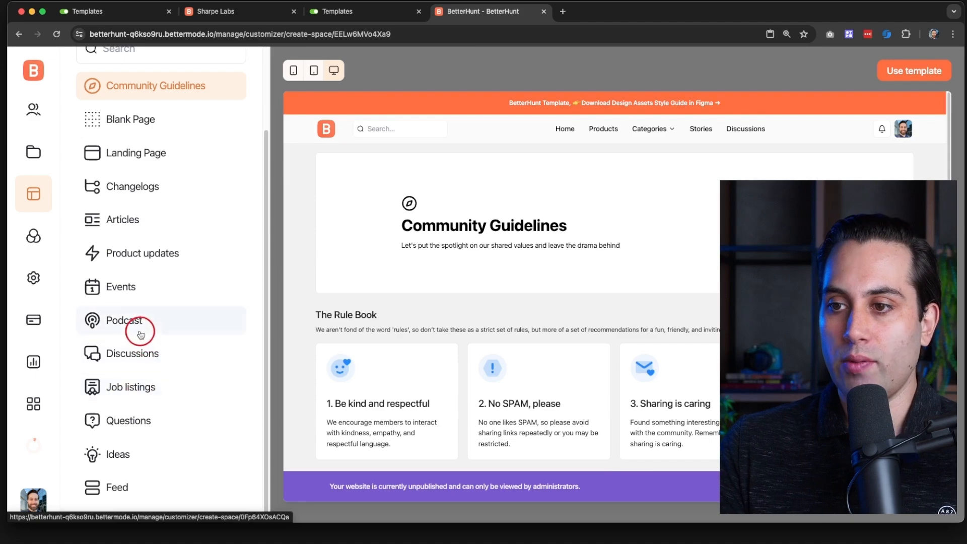
pyautogui.scroll(1, 141, 334)
# - Preview the Changelogs and Events space templates, looking over the whole Events layout
pyautogui.click(134, 207)
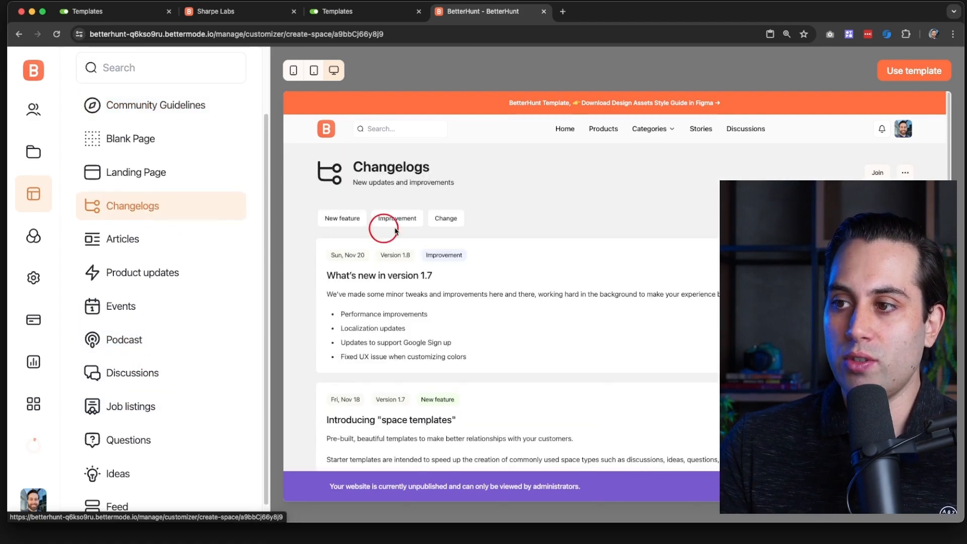
pyautogui.scroll(-1, 147, 280)
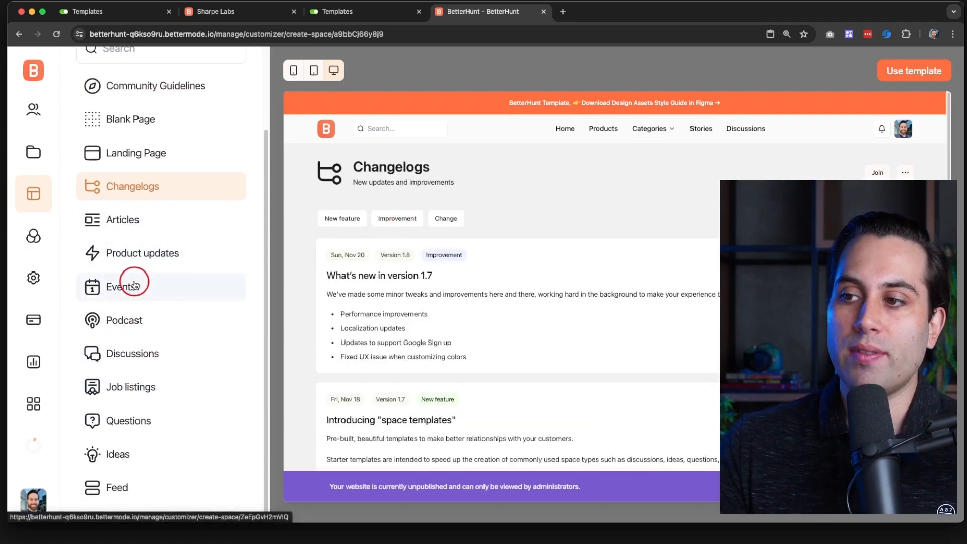
pyautogui.click(135, 285)
pyautogui.scroll(-5, 410, 252)
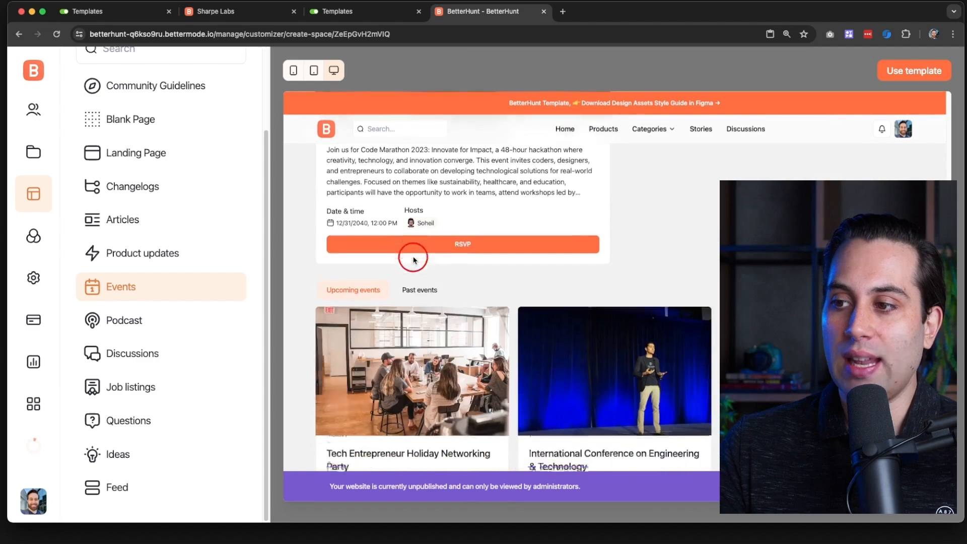
pyautogui.scroll(-5, 411, 255)
pyautogui.scroll(10, 353, 262)
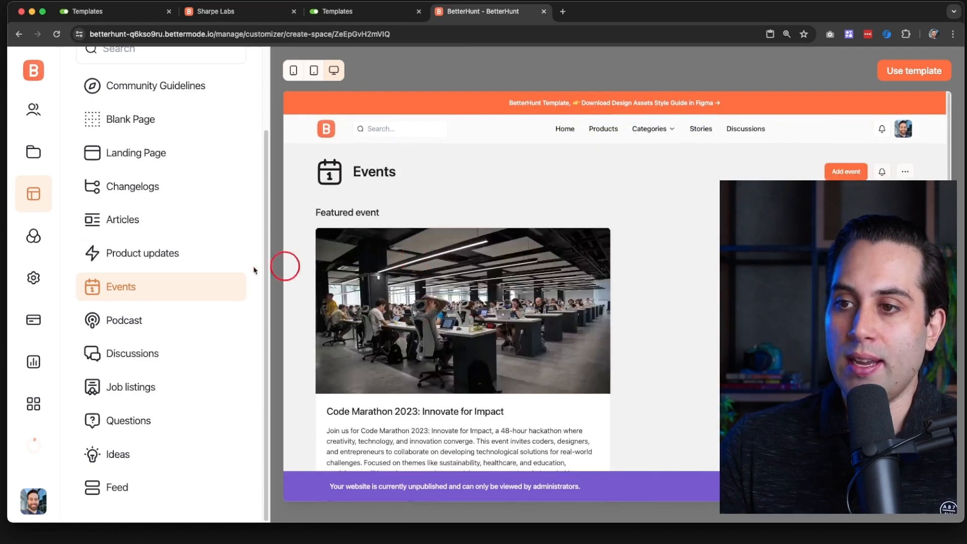
pyautogui.scroll(5, 181, 264)
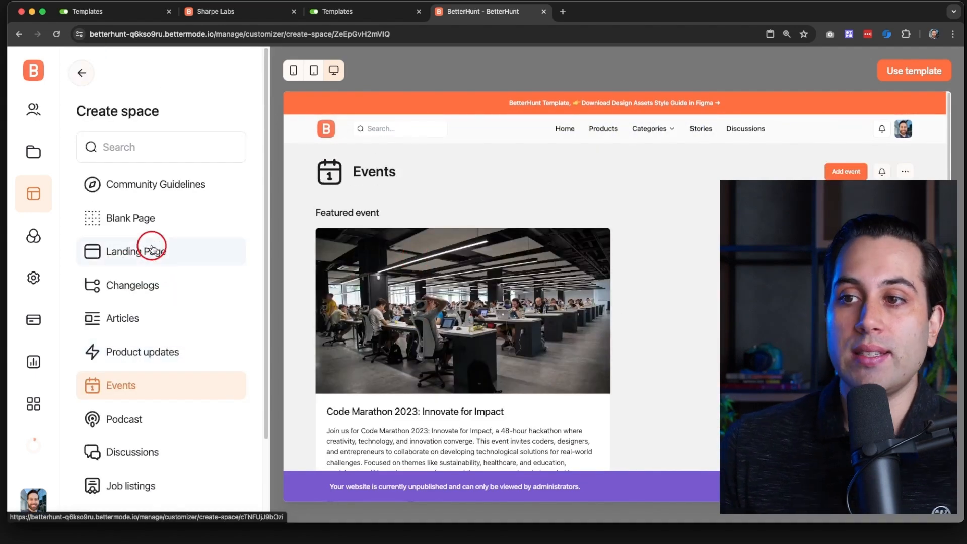
# - Start a new space from the Blank Page template with the name "Example Page" and the description "This is an example"
pyautogui.click(161, 224)
pyautogui.scroll(-3, 161, 221)
pyautogui.scroll(3, 161, 216)
pyautogui.click(910, 80)
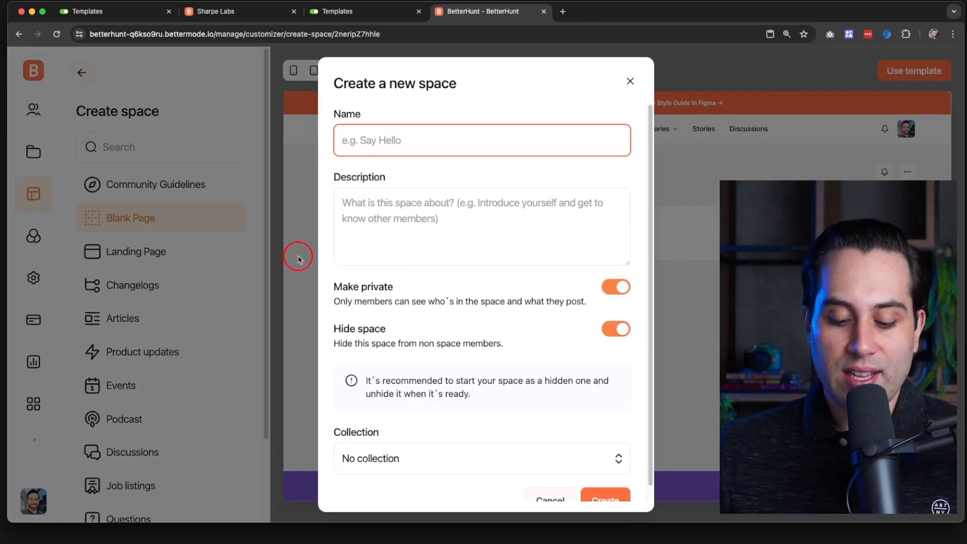
pyautogui.write('Example Page')
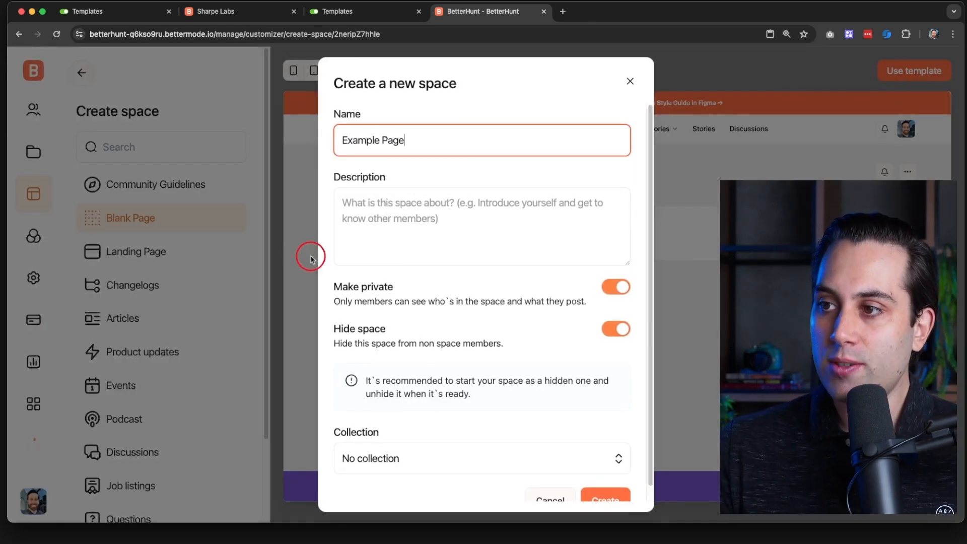
pyautogui.click(403, 234)
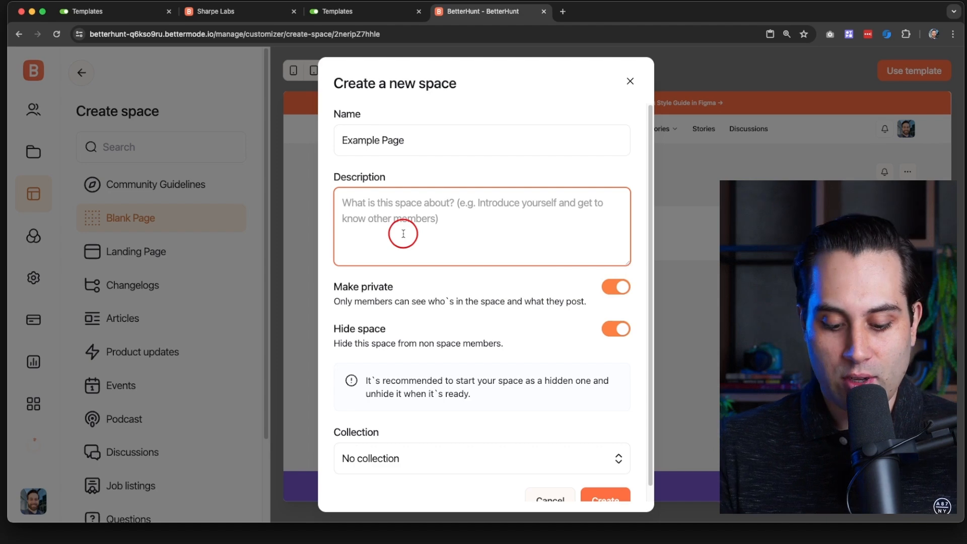
pyautogui.write('This is an')
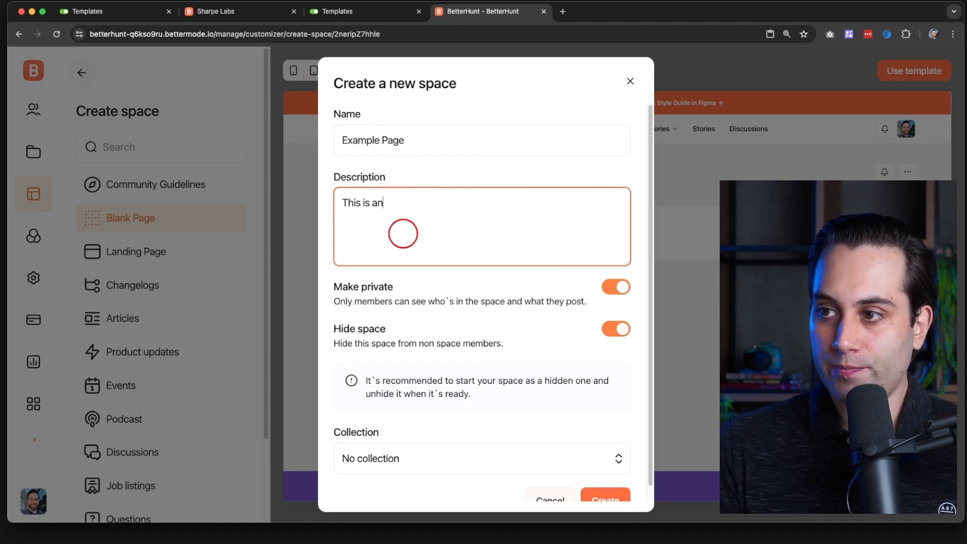
pyautogui.write(' example')
# - Turn off the new space's private setting, keep its collection as No collection, and create the space
pyautogui.scroll(-1, 438, 270)
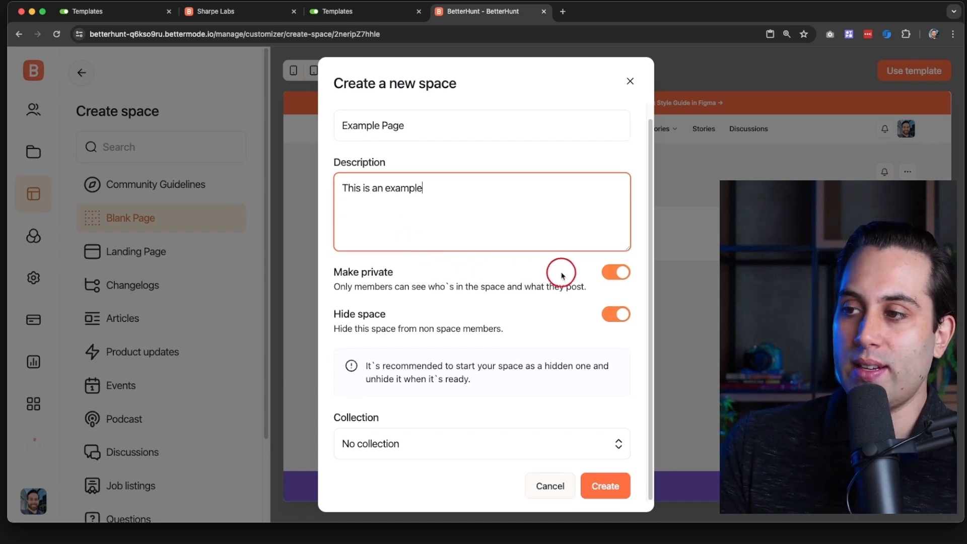
pyautogui.click(610, 272)
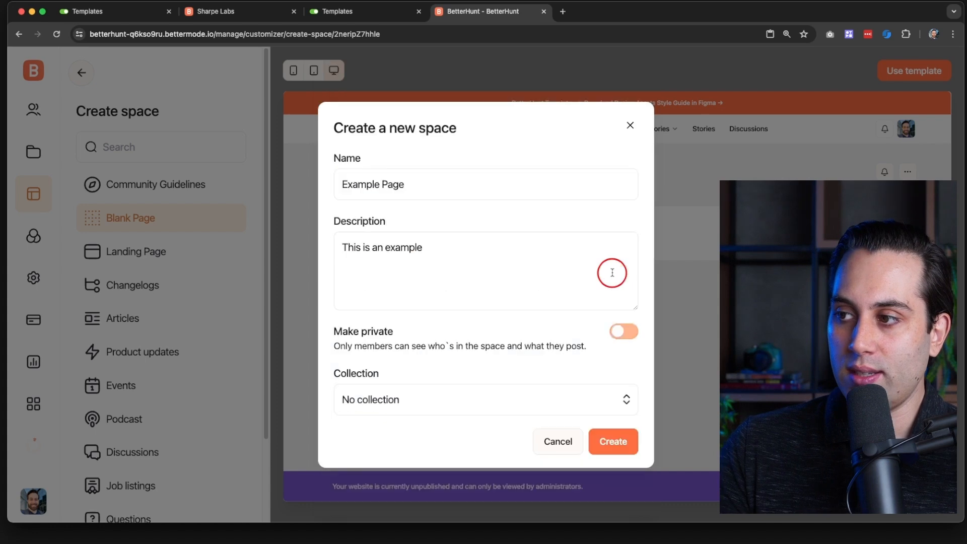
pyautogui.click(433, 399)
pyautogui.click(379, 414)
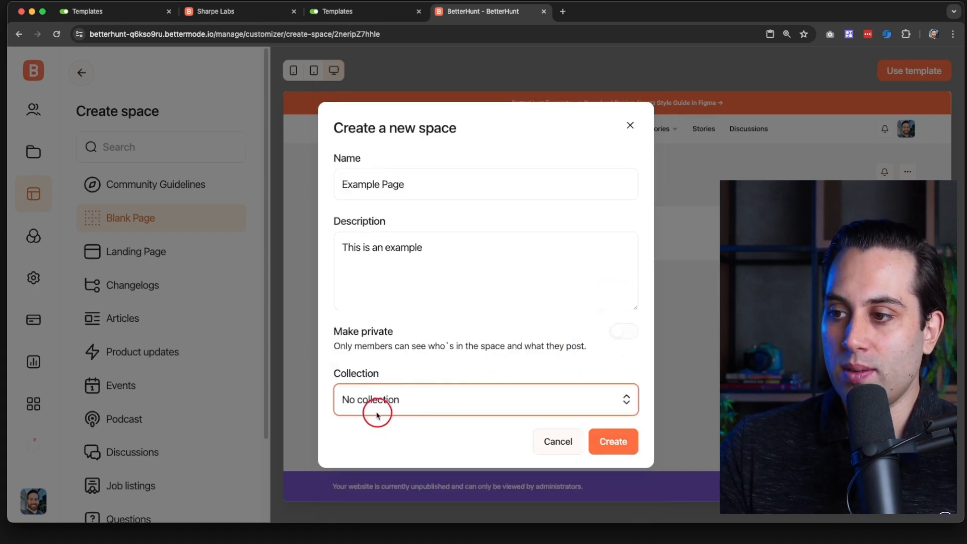
pyautogui.click(613, 442)
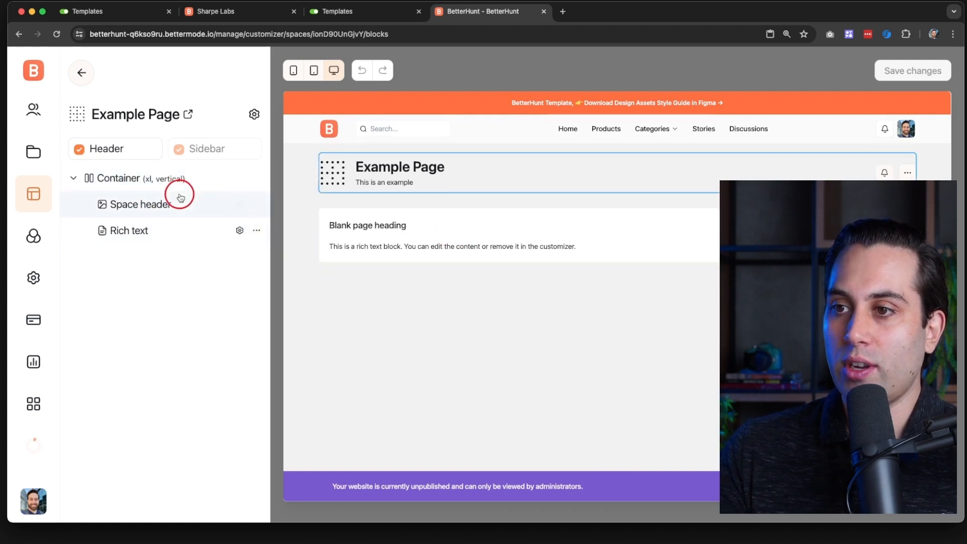
# - Remove the Space header and Rich text blocks from the Example Page container
pyautogui.click(257, 205)
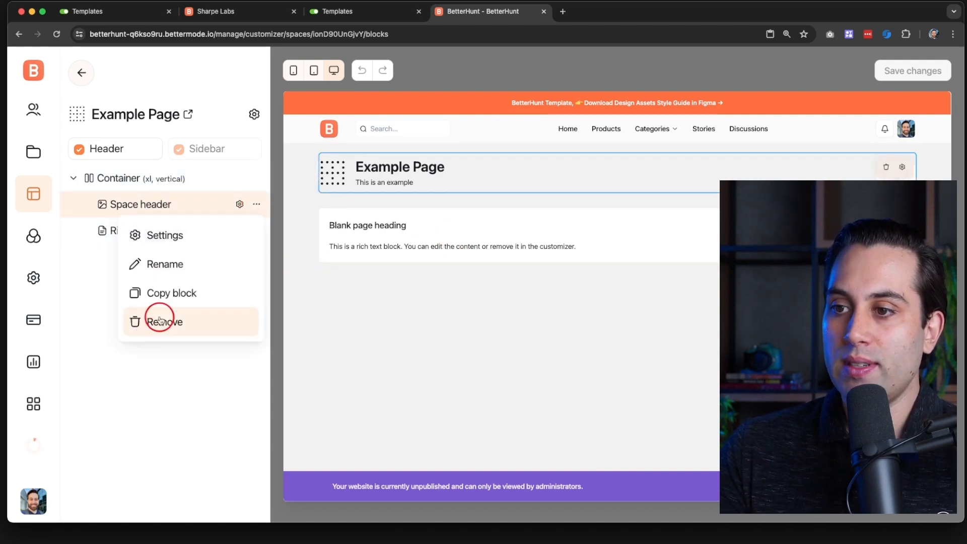
pyautogui.click(158, 320)
pyautogui.click(610, 304)
pyautogui.click(257, 204)
pyautogui.click(219, 323)
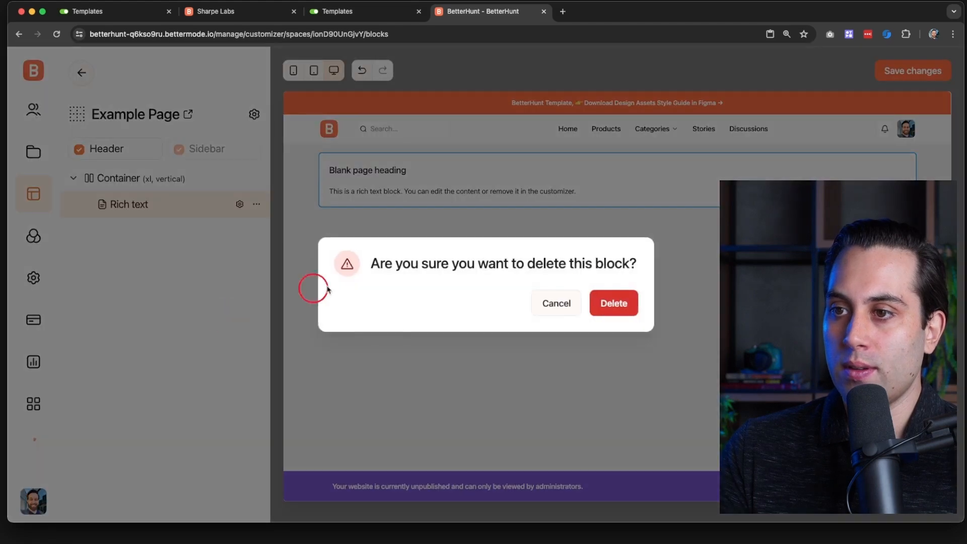
pyautogui.click(612, 300)
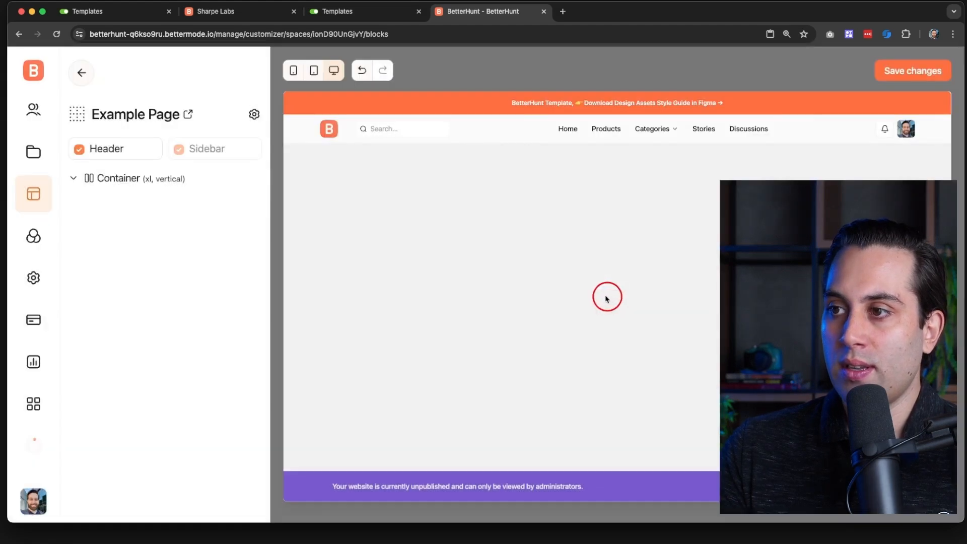
# - Enable the Example CMS model in the Example Page space with posting allowed for All members, and save the changes
pyautogui.click(254, 116)
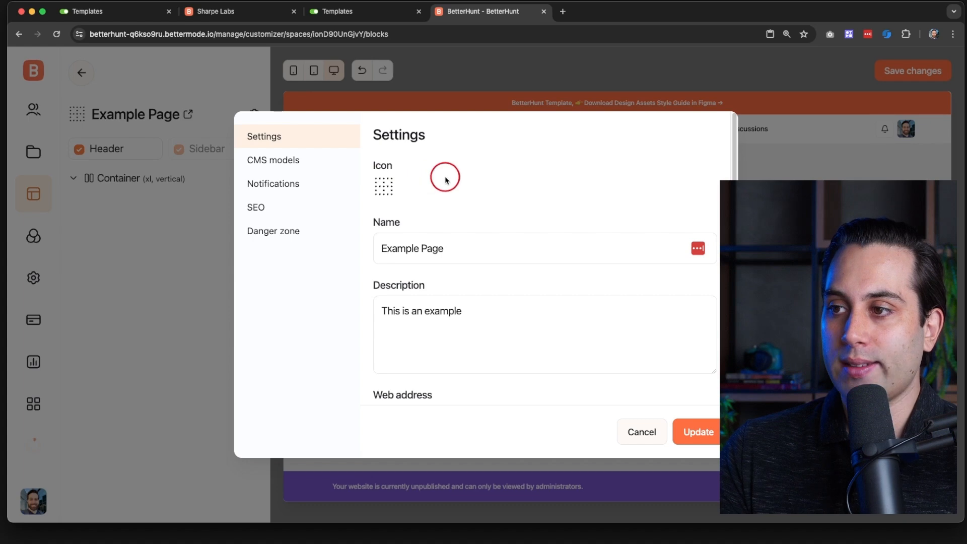
pyautogui.click(304, 163)
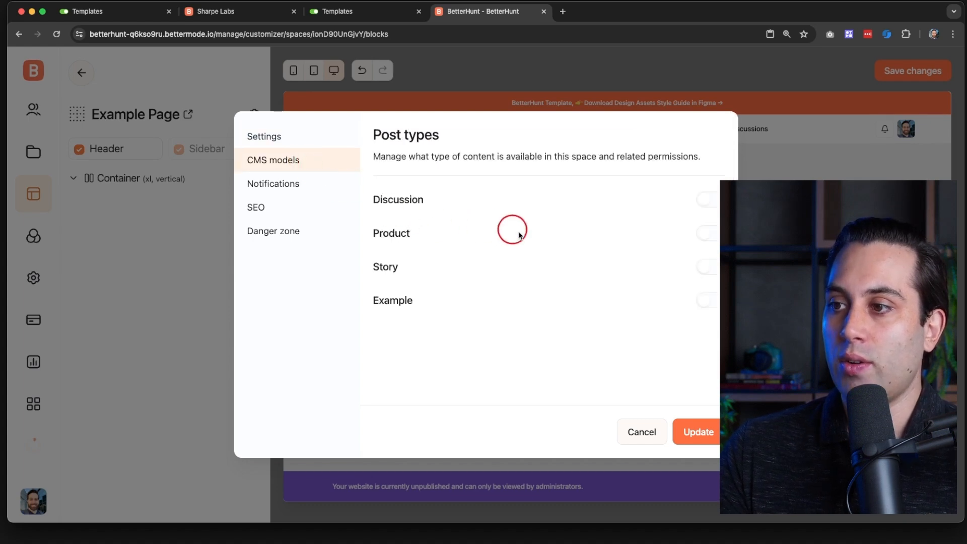
pyautogui.click(706, 307)
pyautogui.scroll(-3, 447, 309)
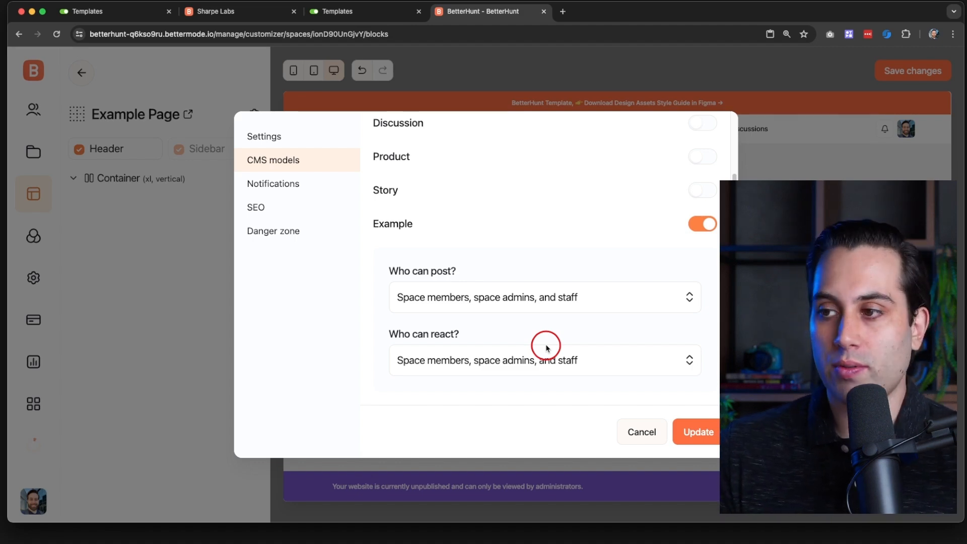
pyautogui.click(459, 306)
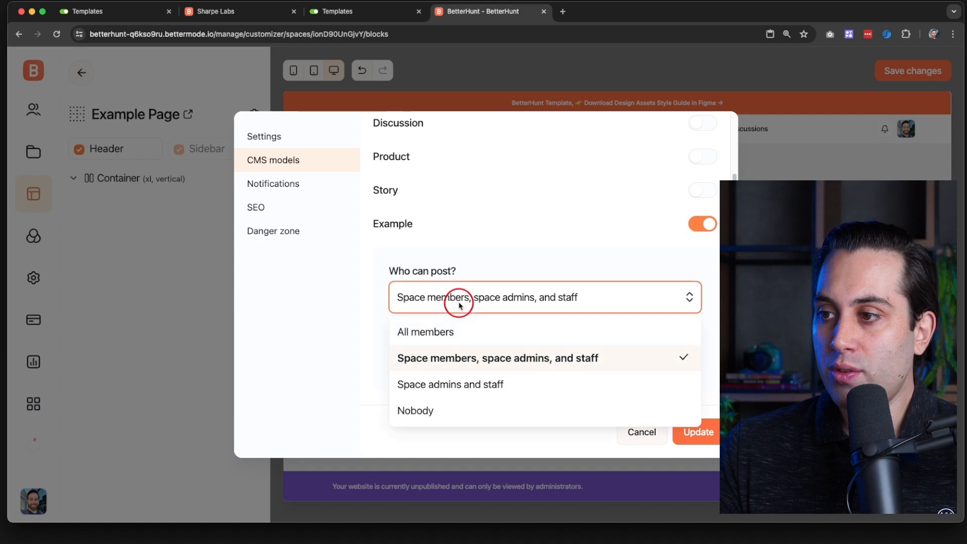
pyautogui.click(440, 337)
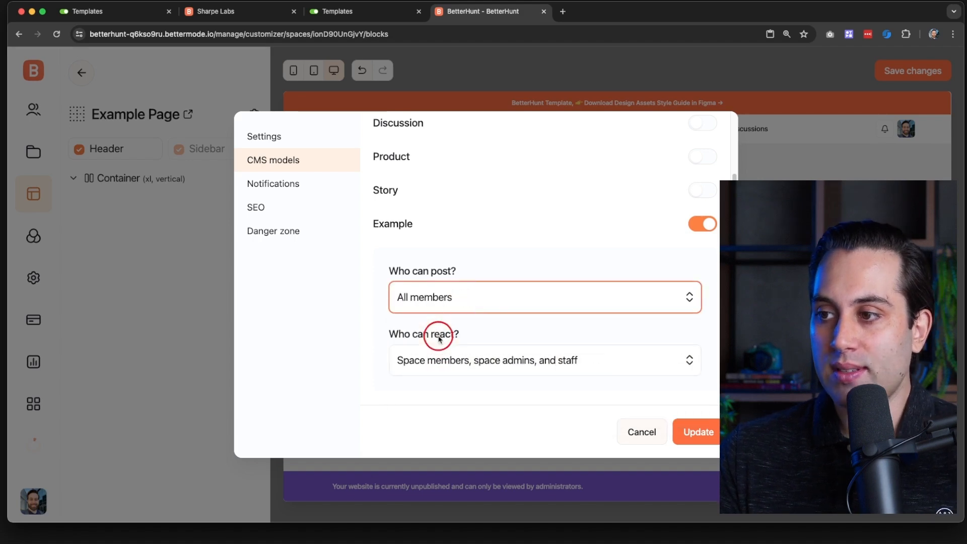
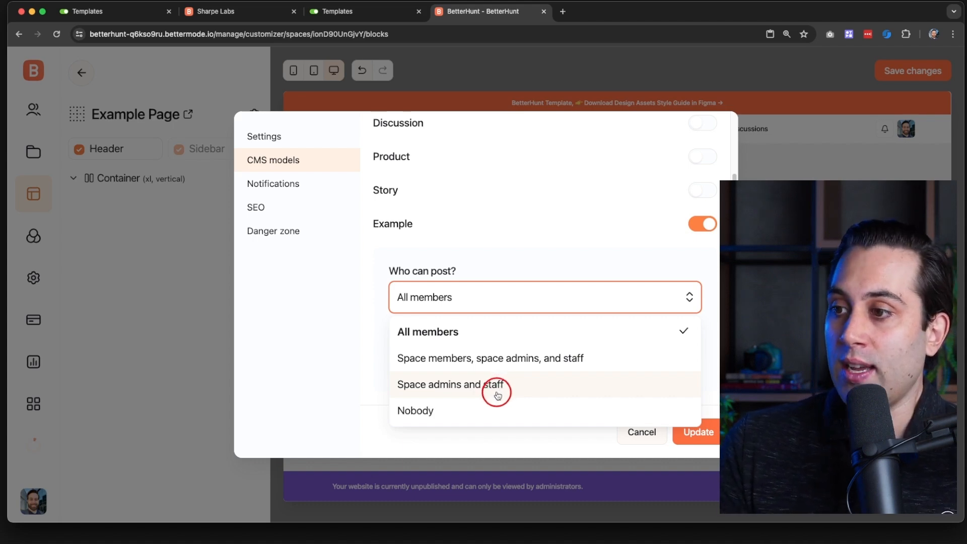
pyautogui.click(493, 271)
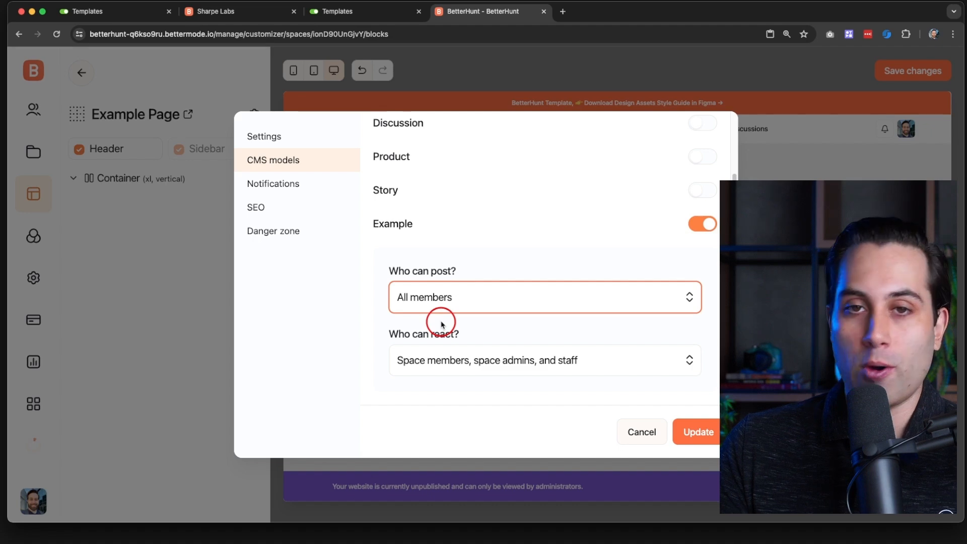
pyautogui.click(697, 429)
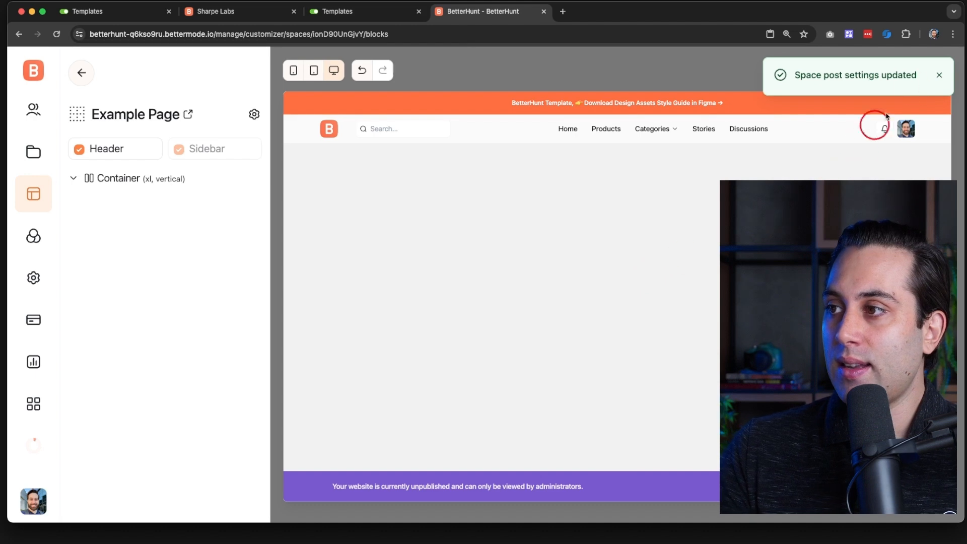
pyautogui.click(938, 75)
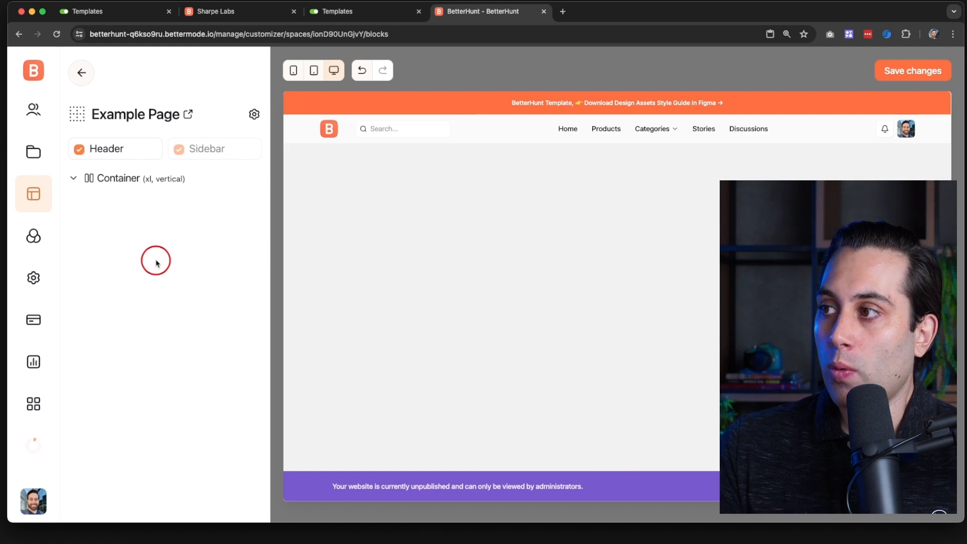
pyautogui.click(909, 69)
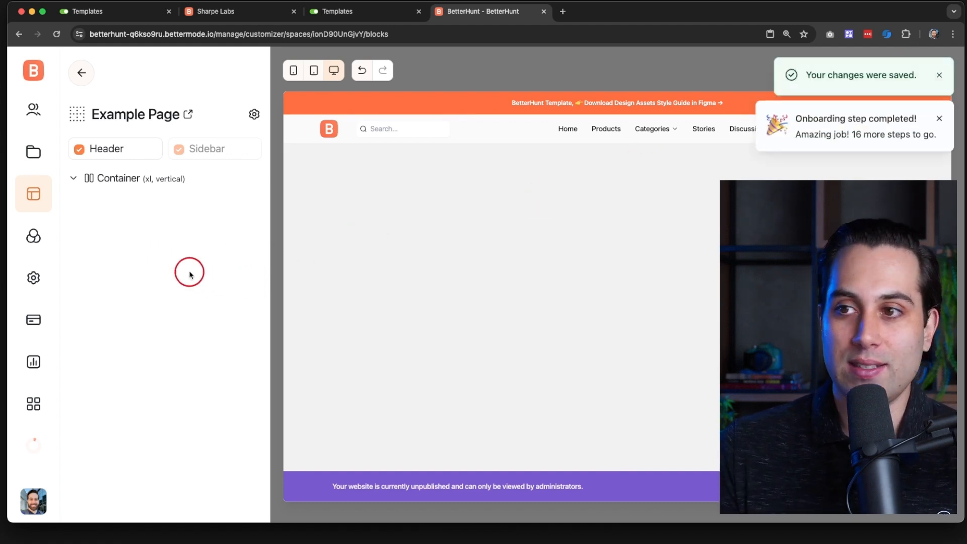
# - Copy the Main block from the Products space in No collection
pyautogui.click(84, 77)
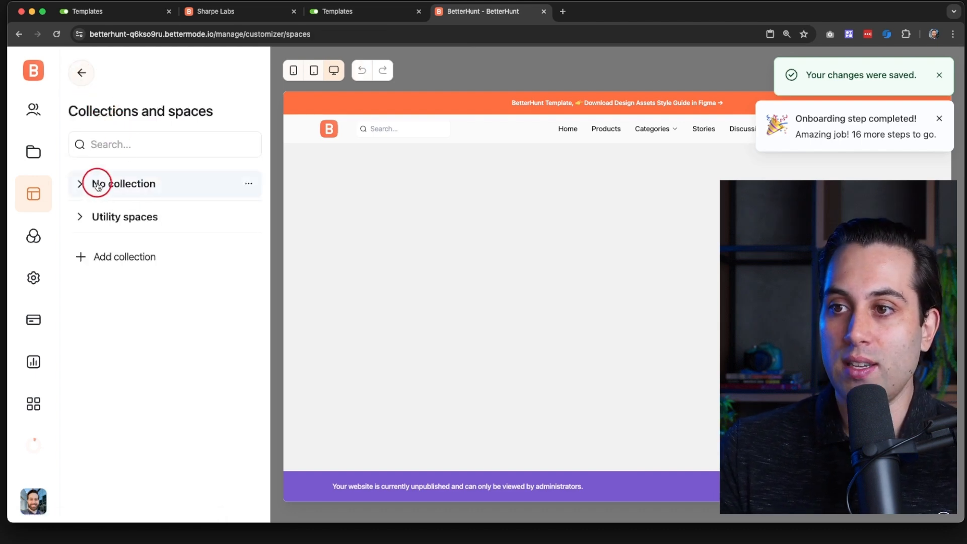
pyautogui.click(90, 185)
pyautogui.click(130, 243)
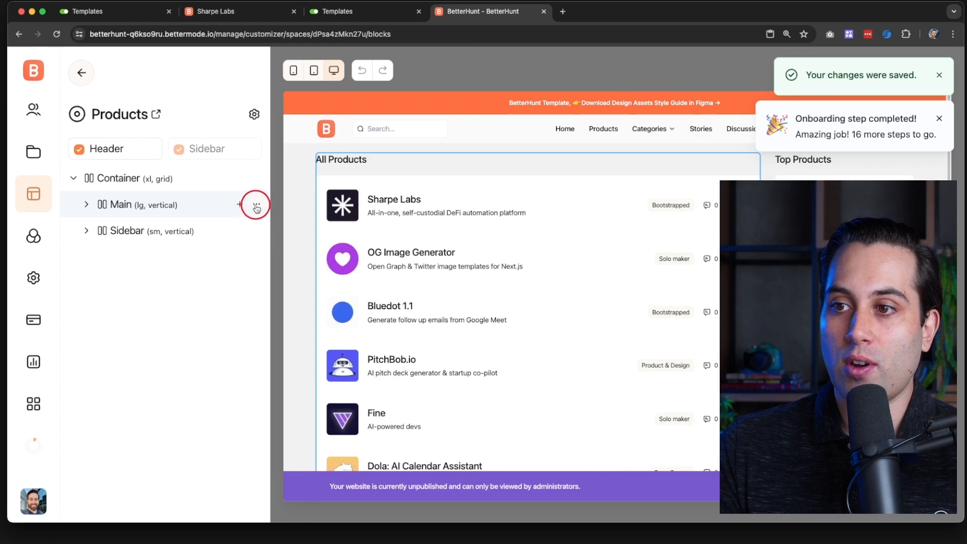
pyautogui.click(257, 207)
pyautogui.click(166, 323)
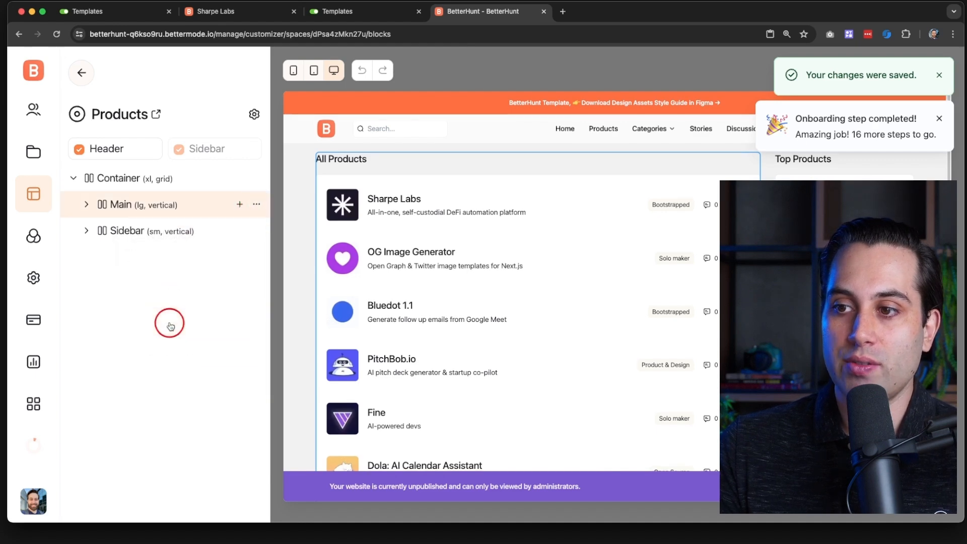
# - Paste the copied Main block into the Example Page container and dismiss the open notifications
pyautogui.click(84, 76)
pyautogui.click(122, 185)
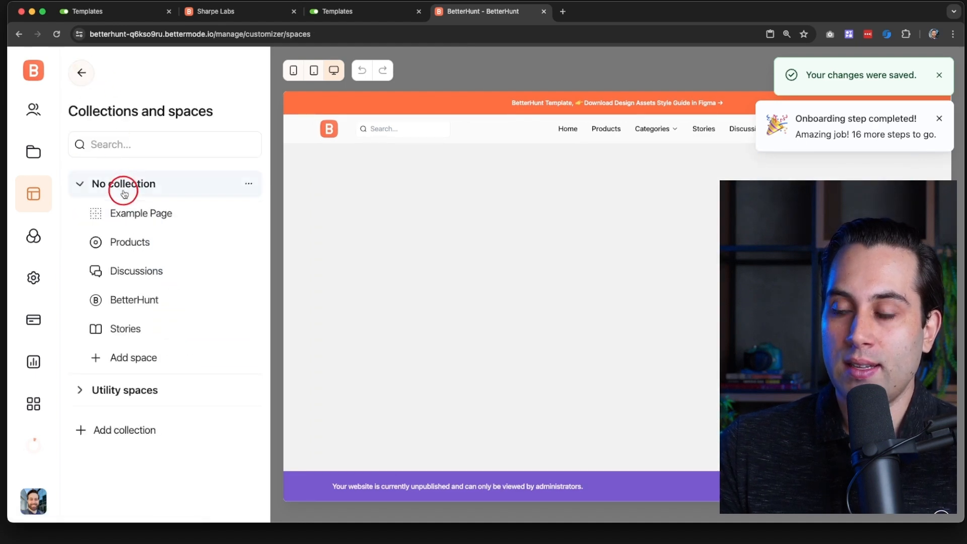
pyautogui.click(143, 216)
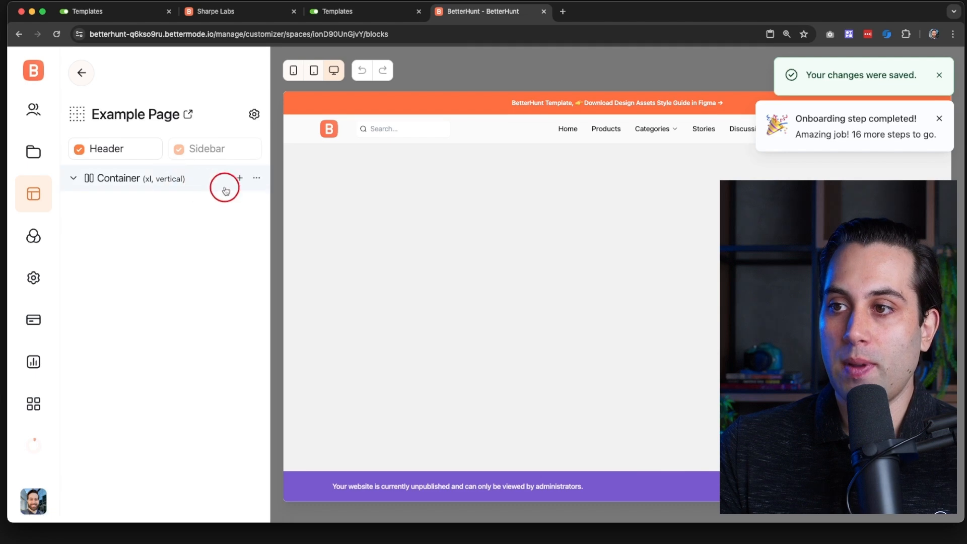
pyautogui.click(256, 178)
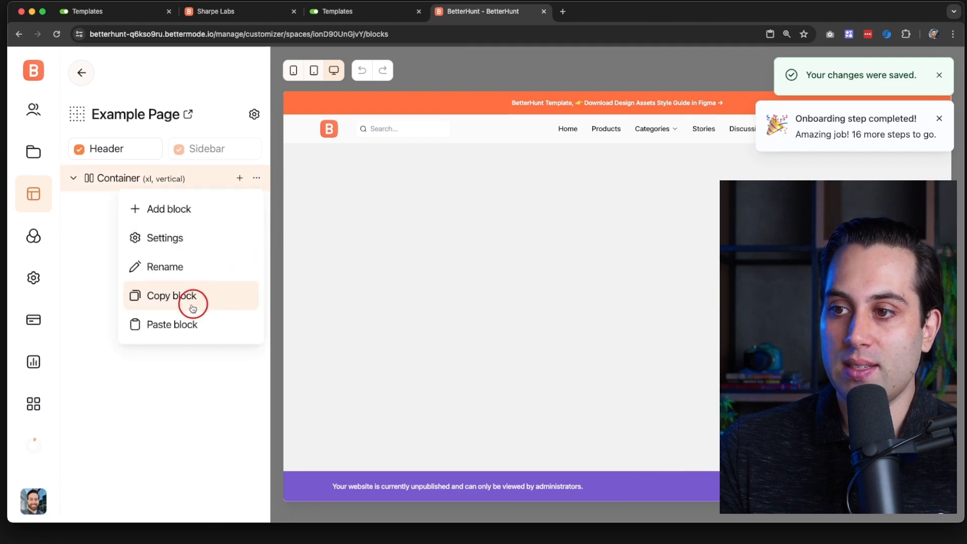
pyautogui.click(177, 325)
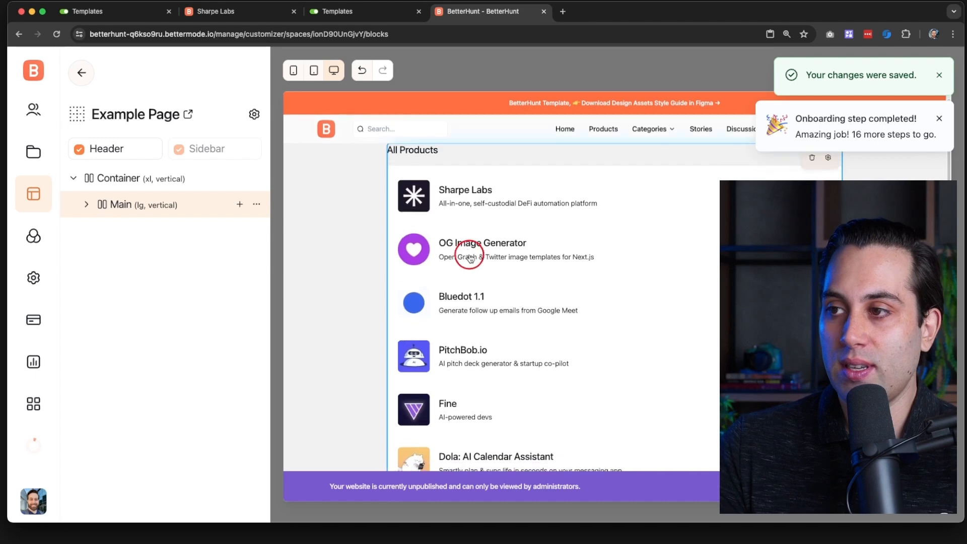
pyautogui.click(938, 118)
pyautogui.click(940, 75)
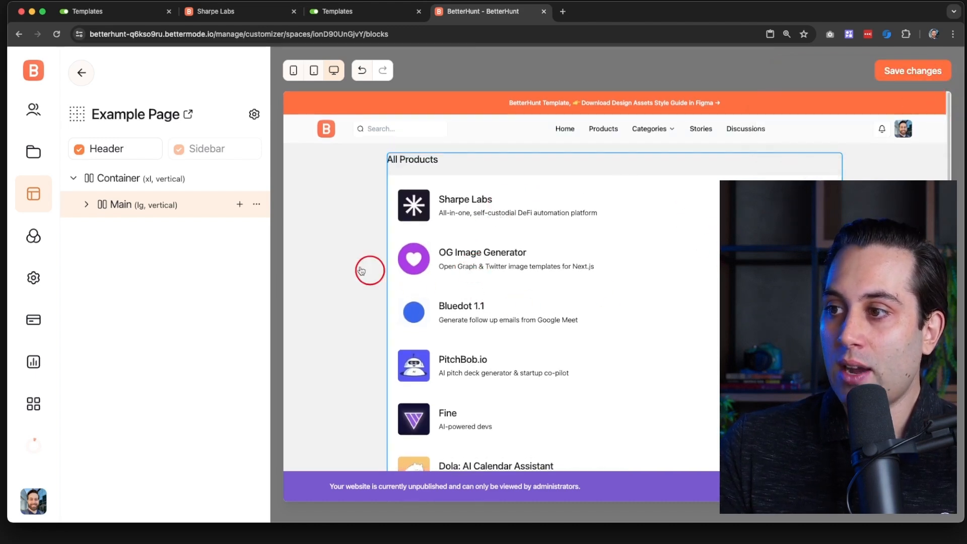
# - Set the title of the Today Products block inside Main to "All Examples (Products)"
pyautogui.click(151, 208)
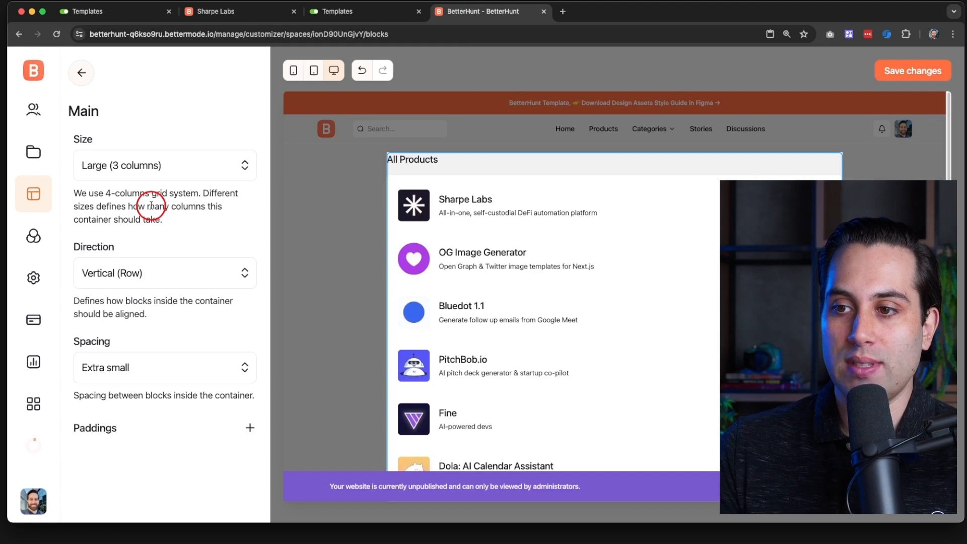
pyautogui.press('Escape')
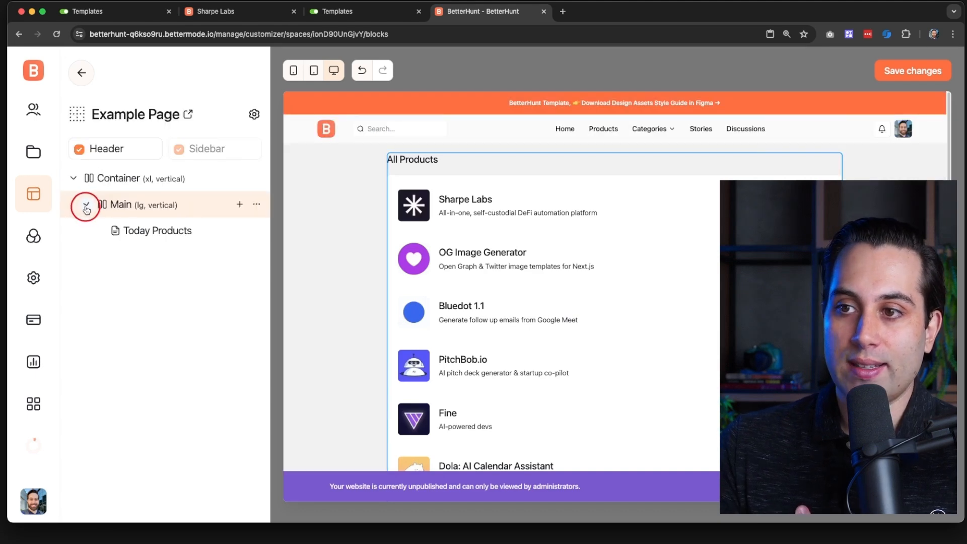
pyautogui.click(138, 235)
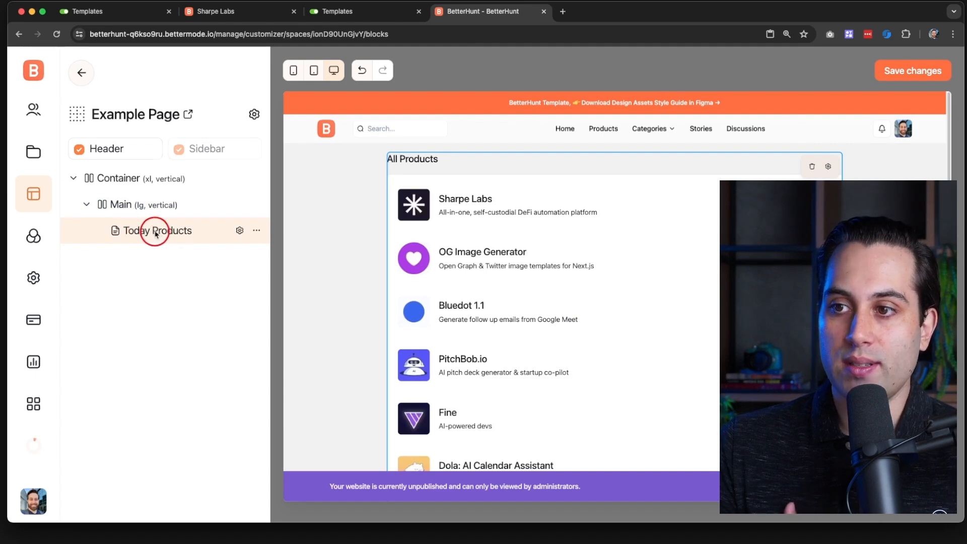
pyautogui.click(156, 234)
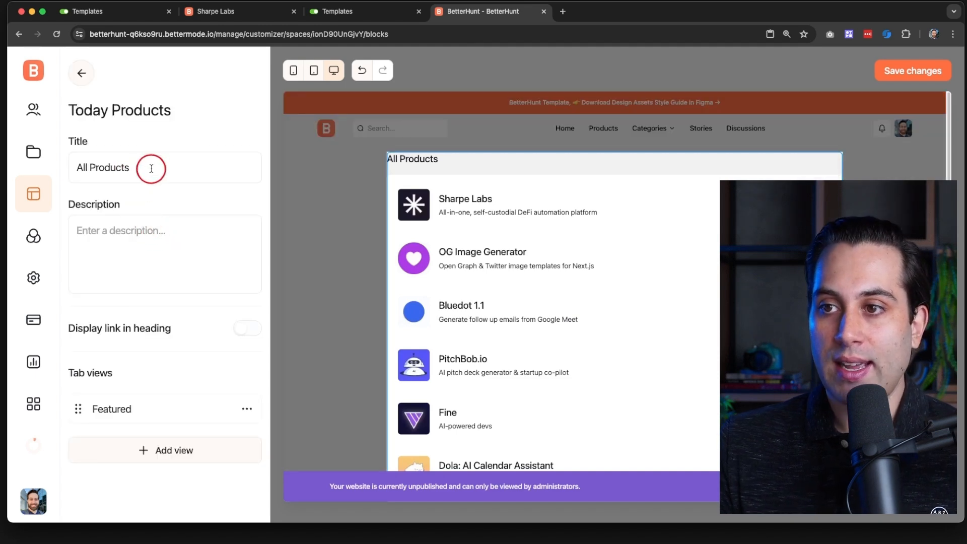
pyautogui.moveTo(151, 168); pyautogui.dragTo(75, 160)
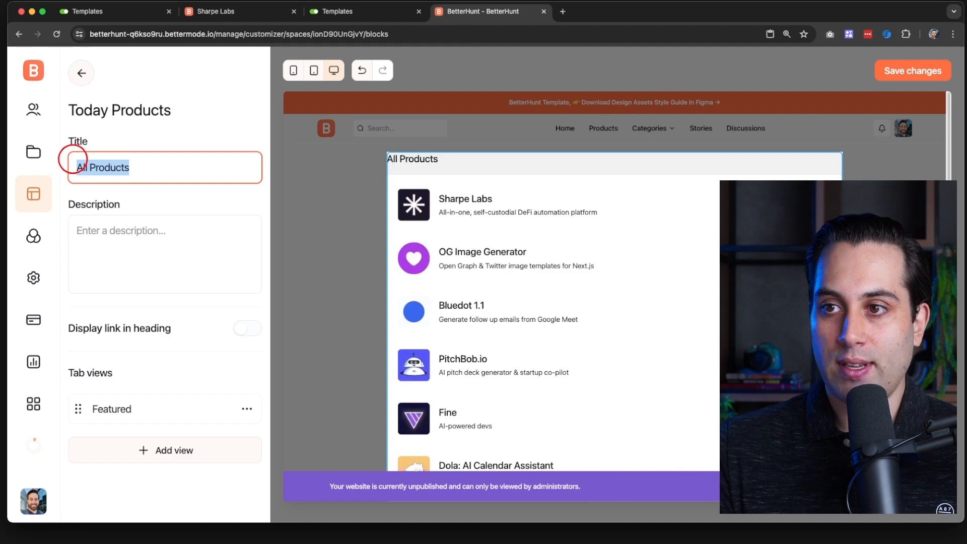
pyautogui.press('BackSpace')
pyautogui.write('A')
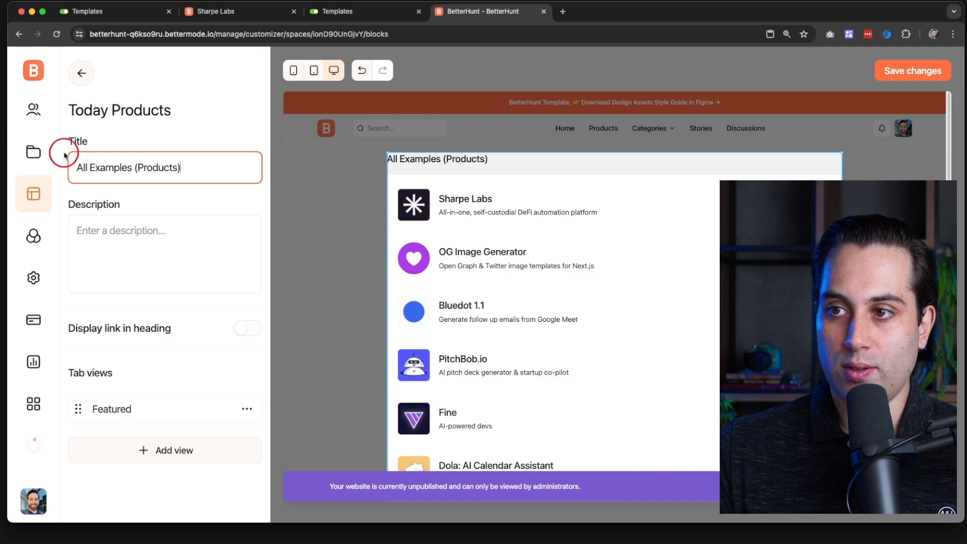
pyautogui.click(103, 245)
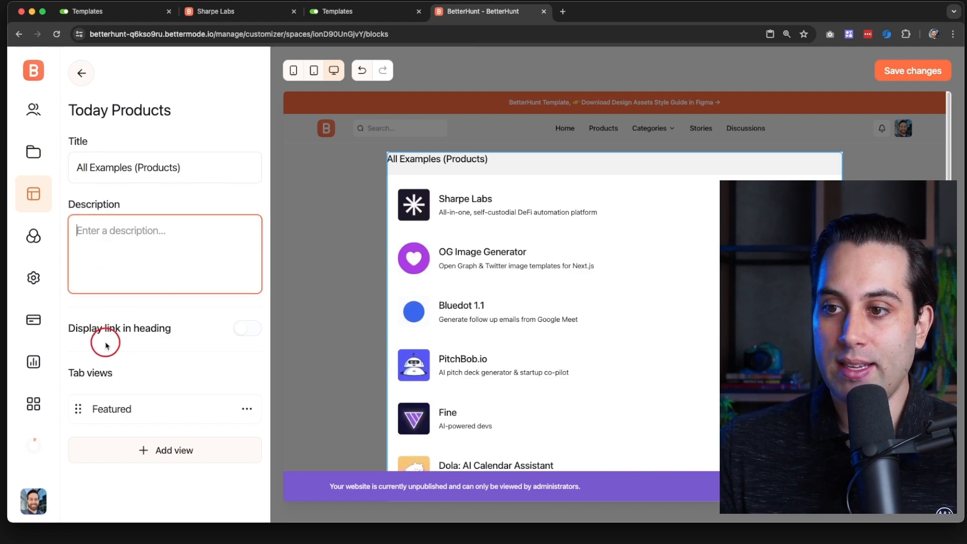
# - Remove the Product post type from the Featured tab view and set its source to Current space with All post types
pyautogui.click(115, 410)
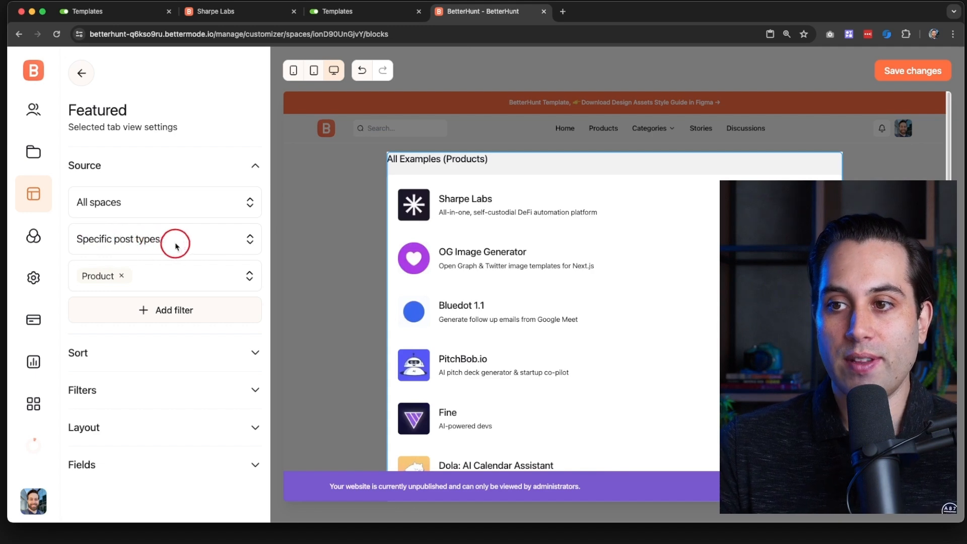
pyautogui.click(122, 276)
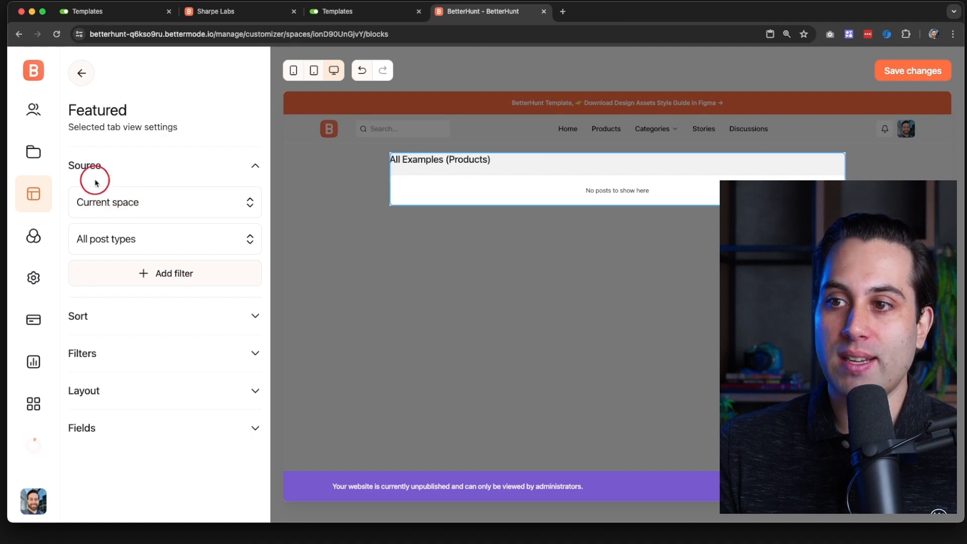
pyautogui.click(177, 241)
pyautogui.click(178, 240)
pyautogui.click(183, 213)
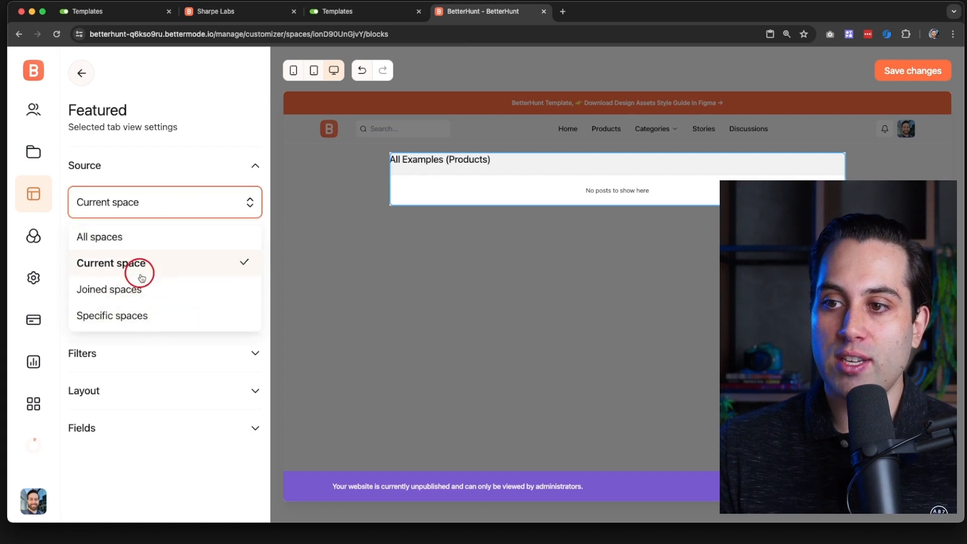
pyautogui.click(174, 171)
pyautogui.click(173, 166)
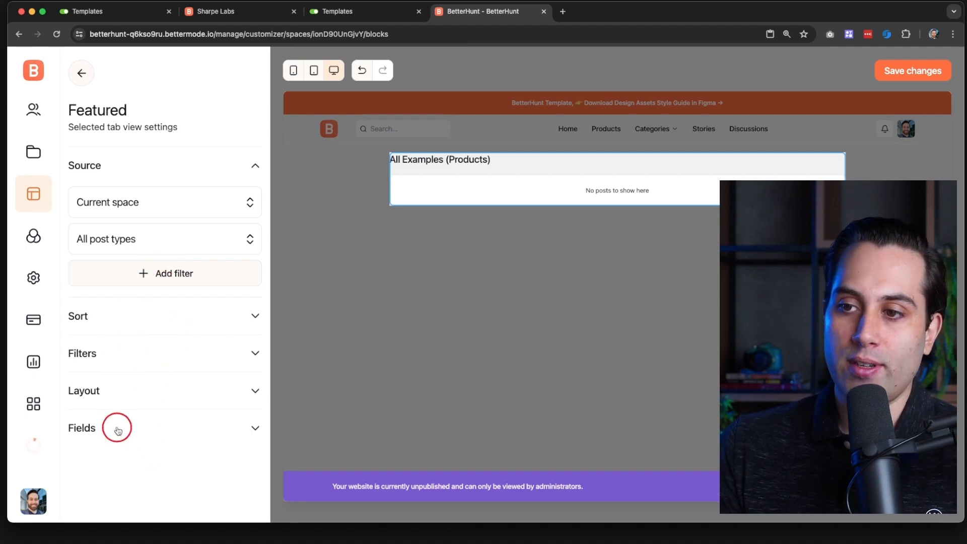
# - Review the Layout, Filters, Sort and Fields settings of the Featured tab view
pyautogui.click(143, 387)
pyautogui.scroll(-3, 121, 438)
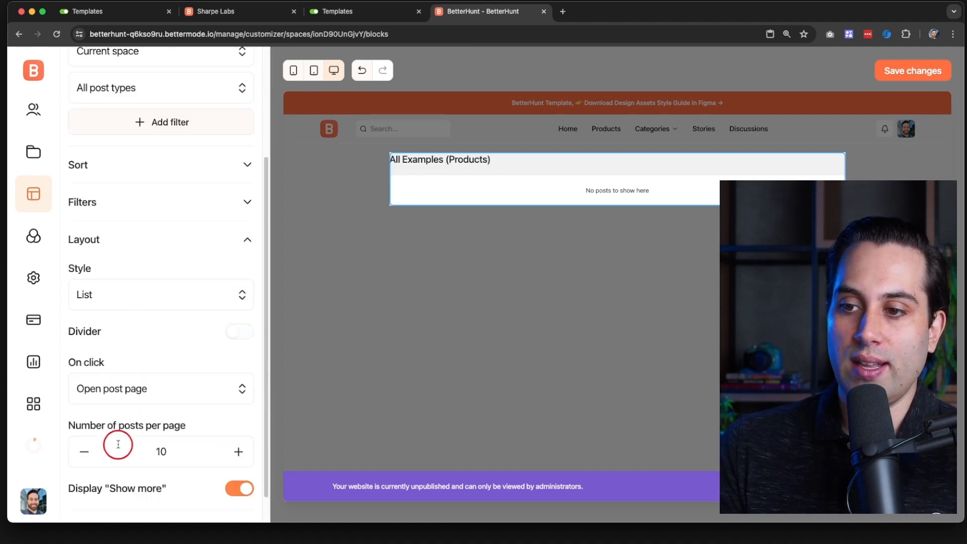
pyautogui.click(108, 204)
pyautogui.click(123, 164)
pyautogui.scroll(-4, 128, 329)
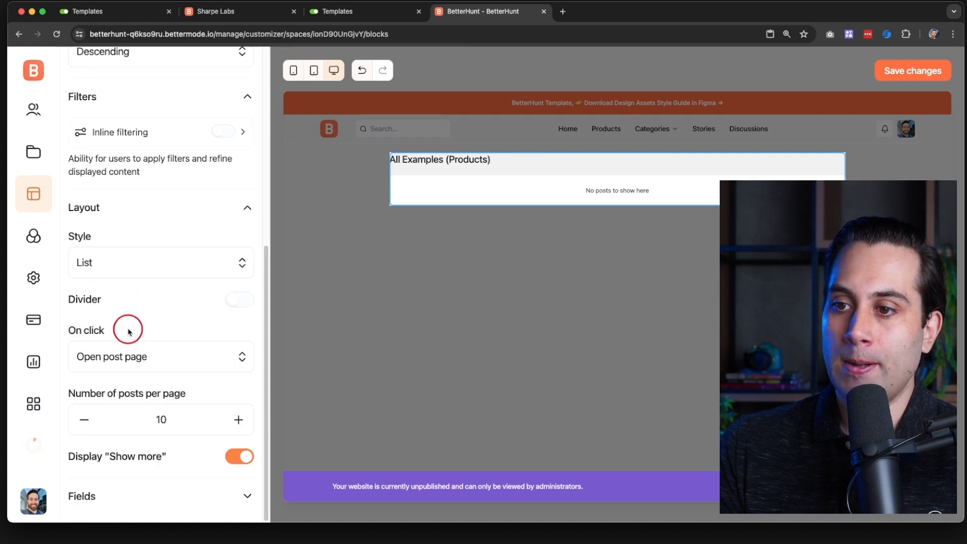
pyautogui.click(123, 493)
pyautogui.scroll(-5, 136, 469)
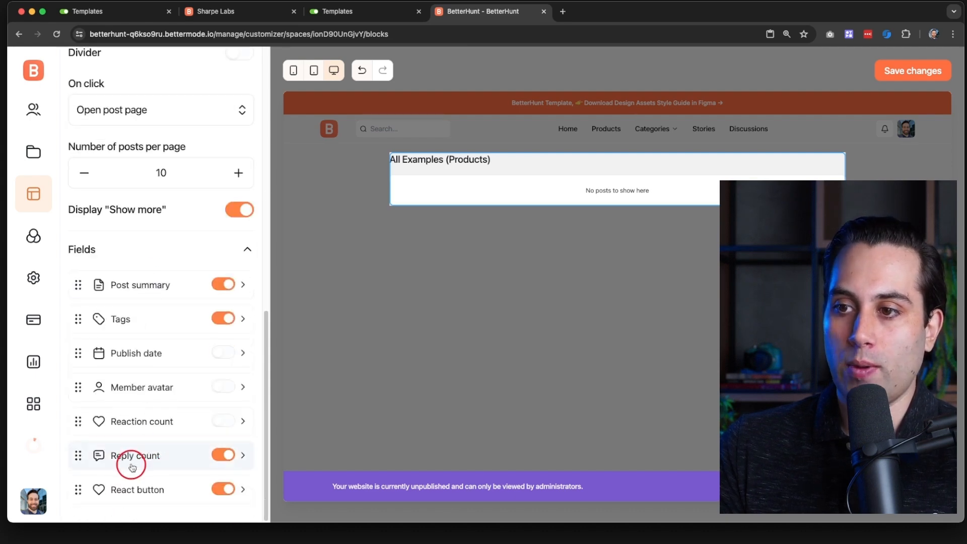
pyautogui.scroll(10, 154, 407)
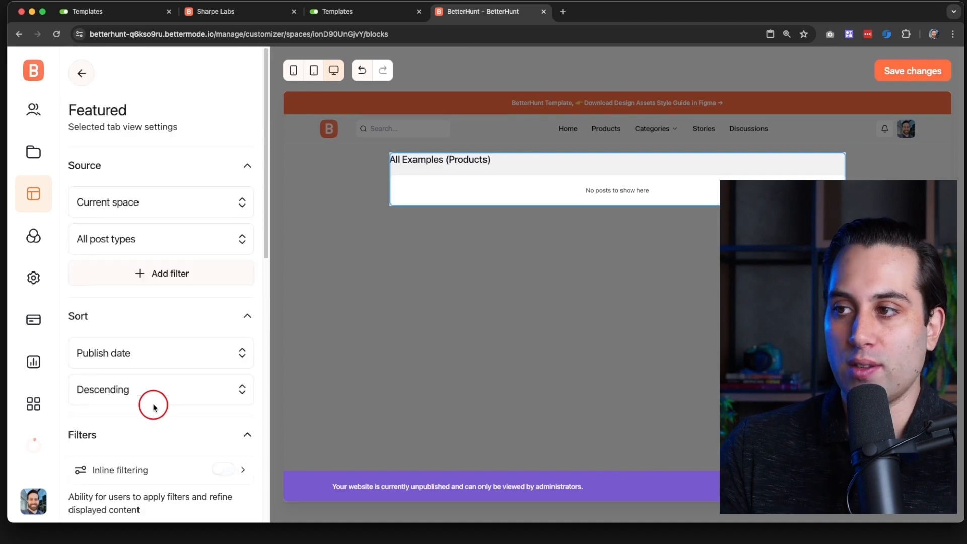
pyautogui.click(647, 245)
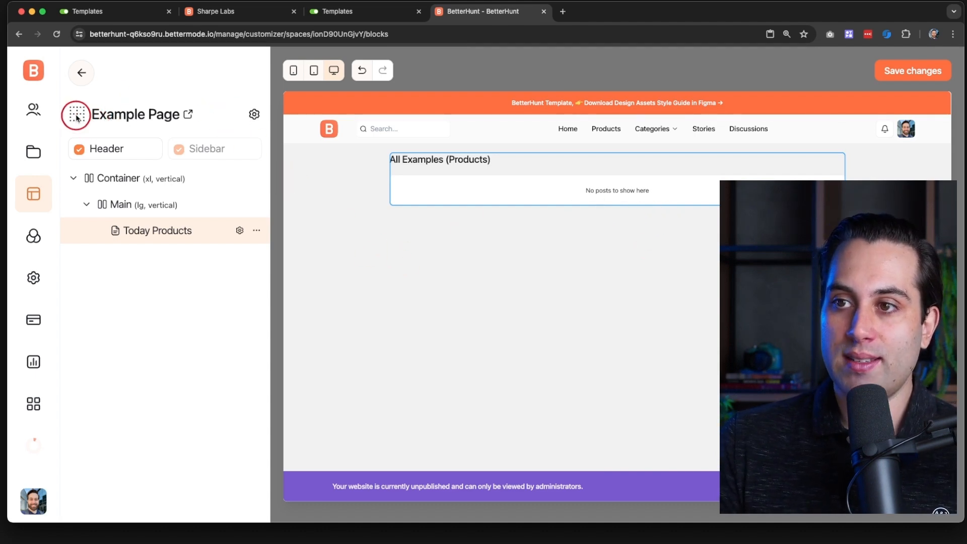
# - Change the Example Page space icon to the speech bubble with a checkmark, update the space settings, and save the page changes
pyautogui.click(252, 115)
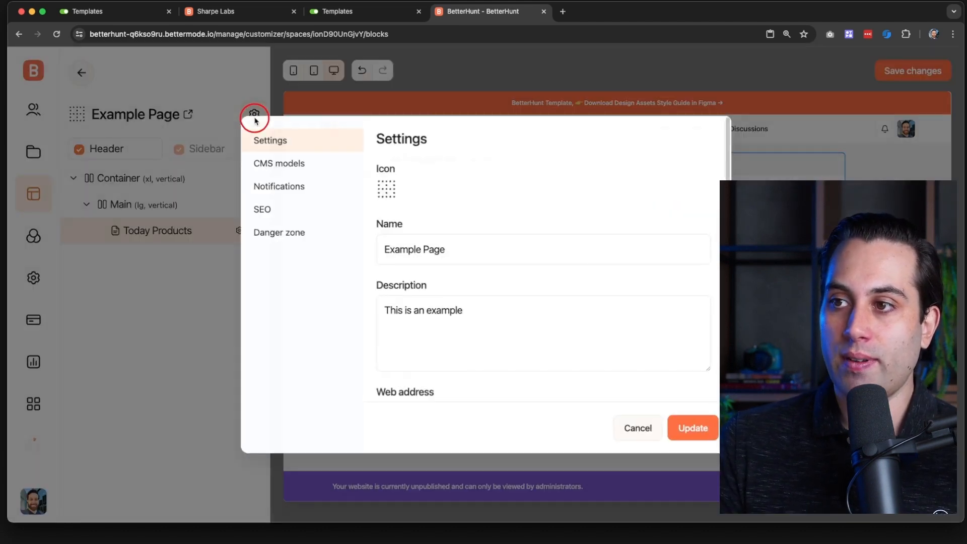
pyautogui.click(385, 185)
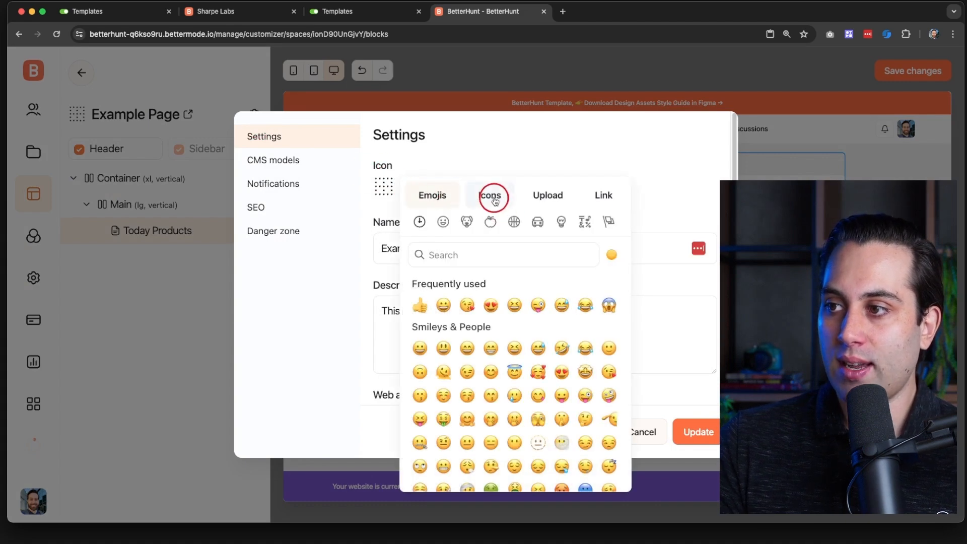
pyautogui.click(492, 200)
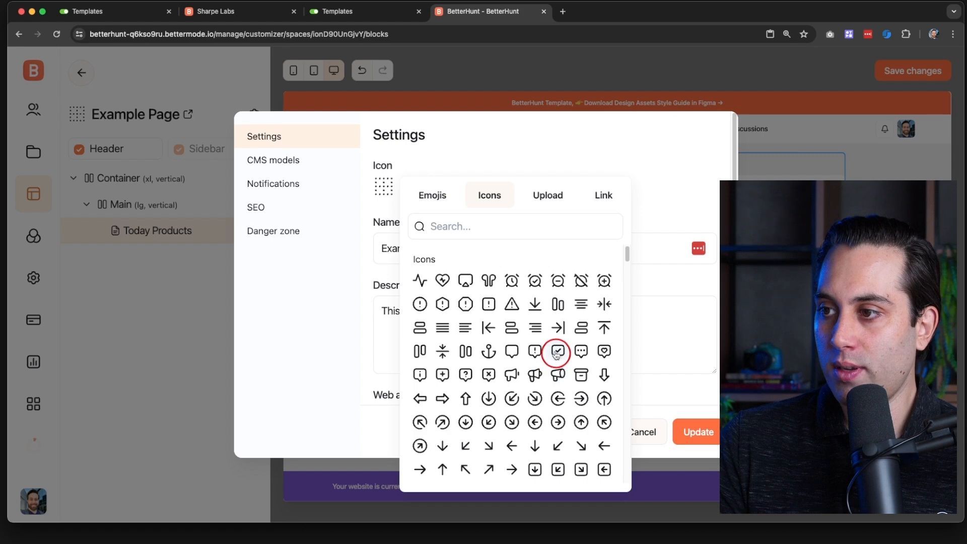
pyautogui.click(557, 352)
pyautogui.click(701, 443)
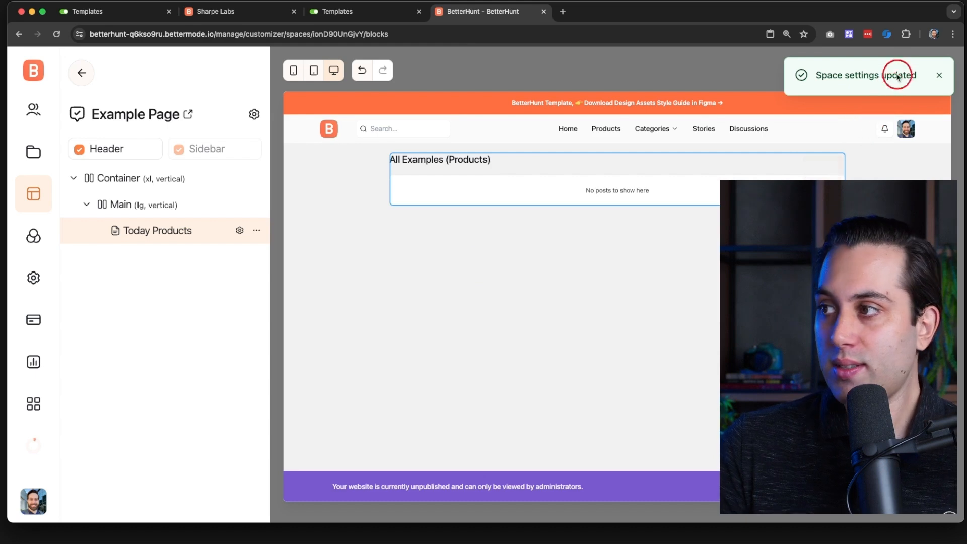
pyautogui.click(939, 75)
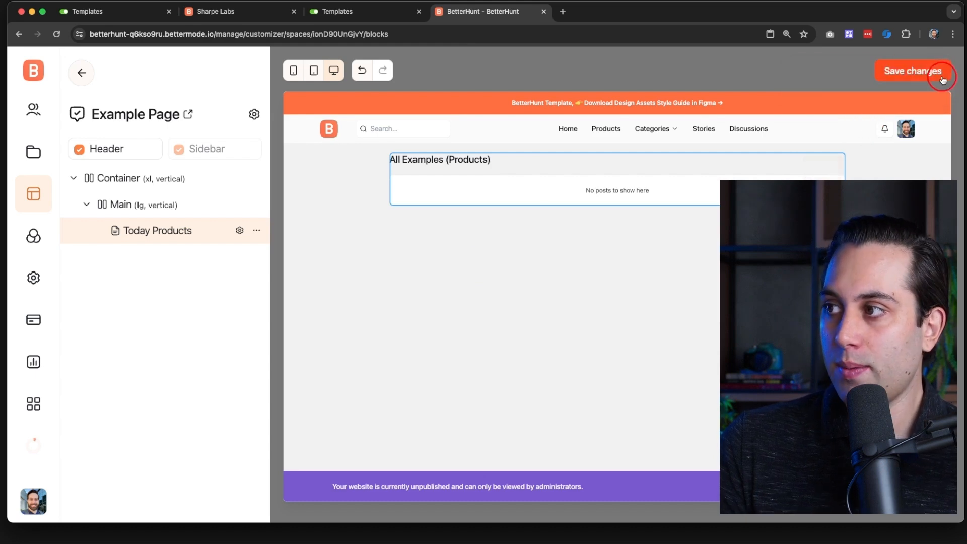
pyautogui.click(886, 71)
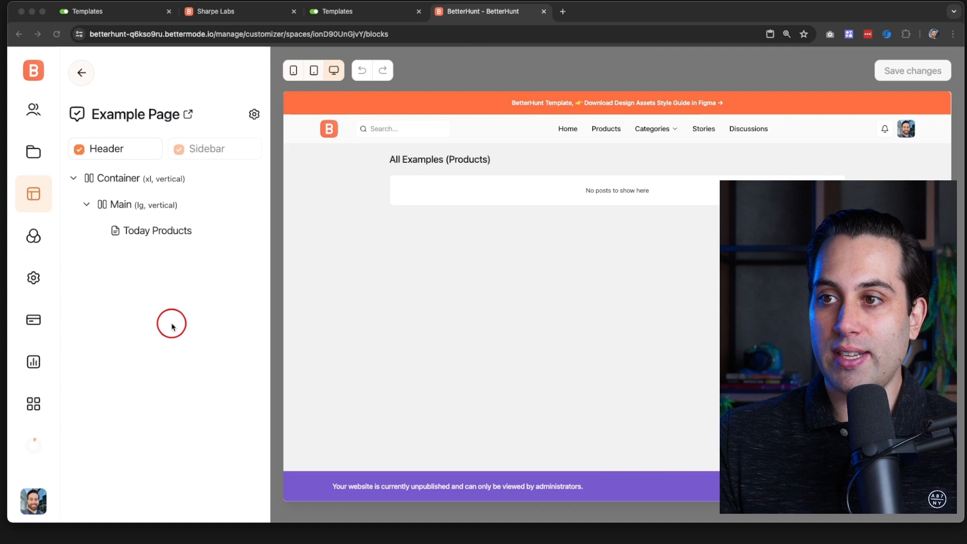
# - Start a new post of type Example from the content posts list
pyautogui.click(38, 157)
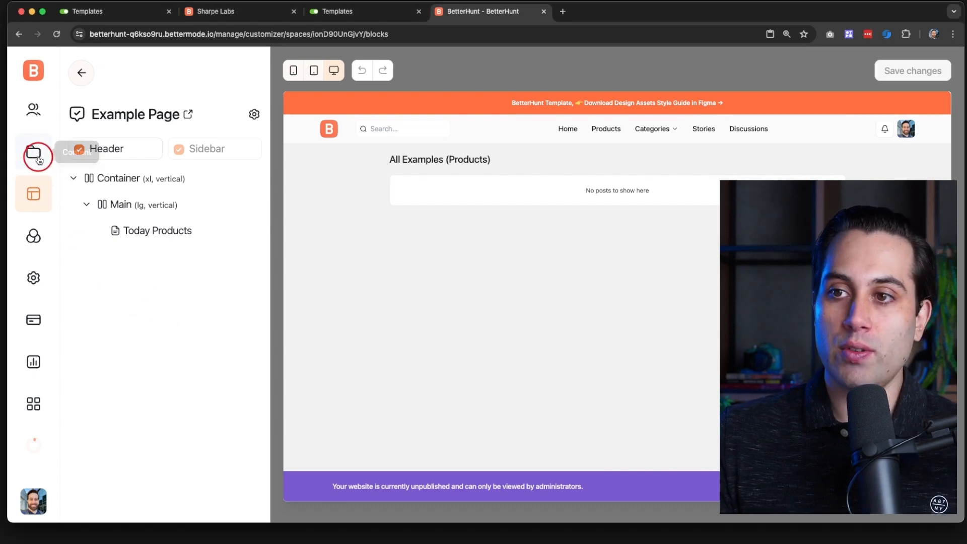
pyautogui.click(38, 157)
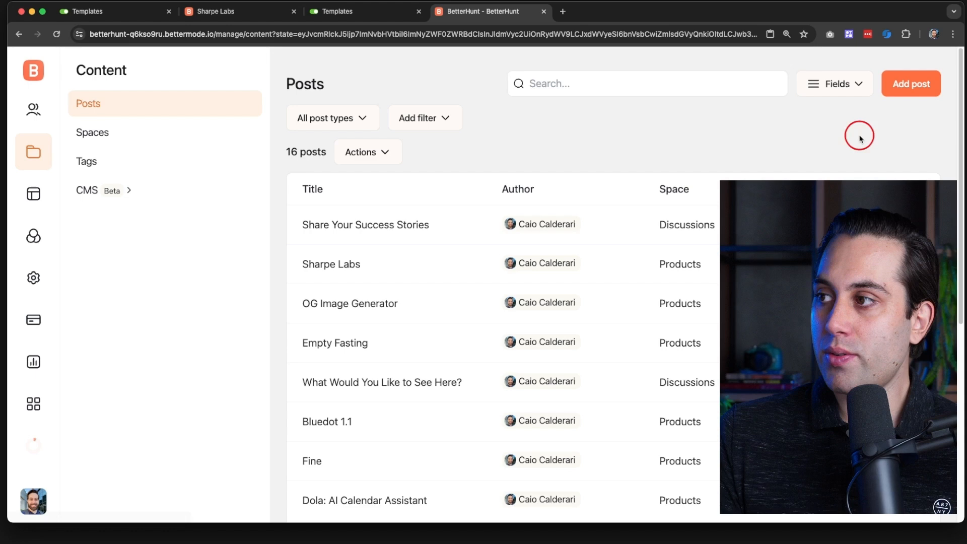
pyautogui.click(902, 93)
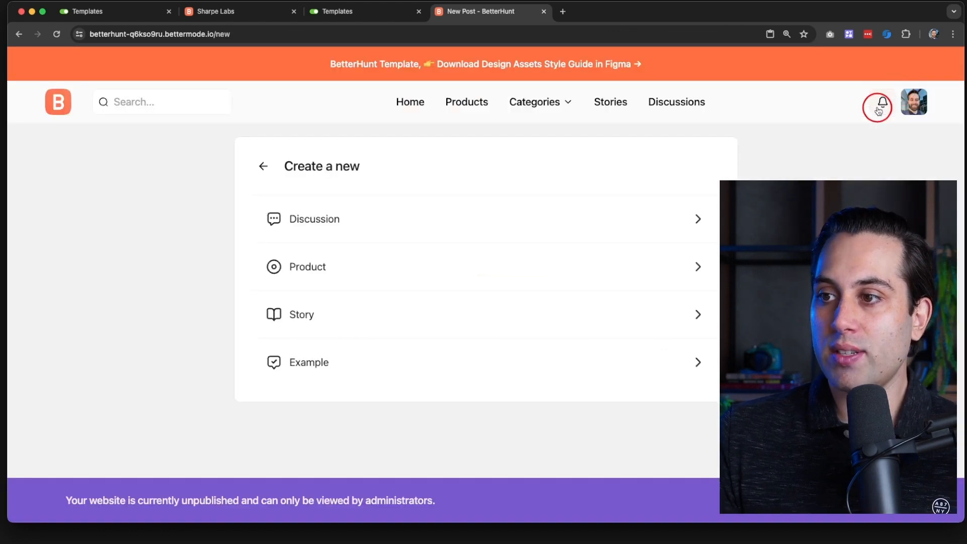
pyautogui.click(304, 363)
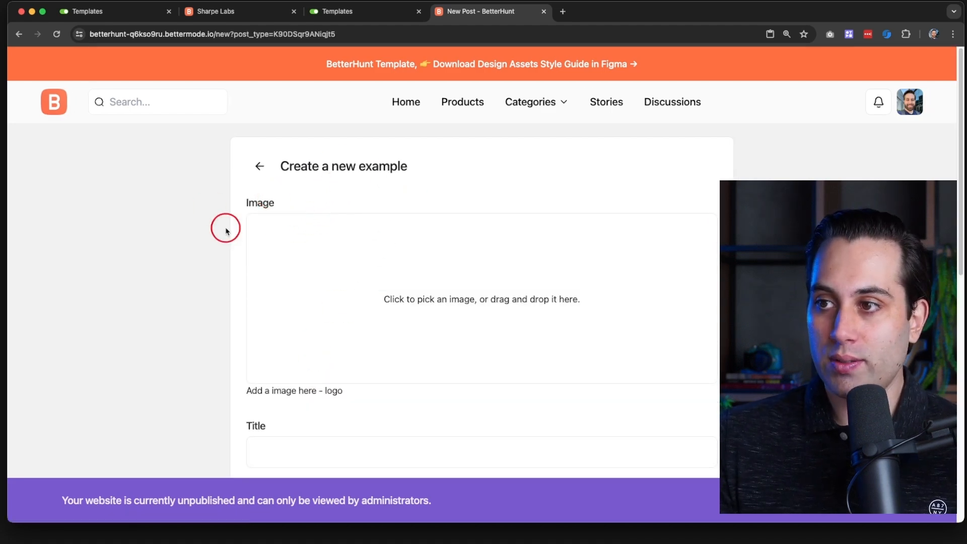
pyautogui.scroll(-1, 265, 224)
pyautogui.scroll(-9, 264, 224)
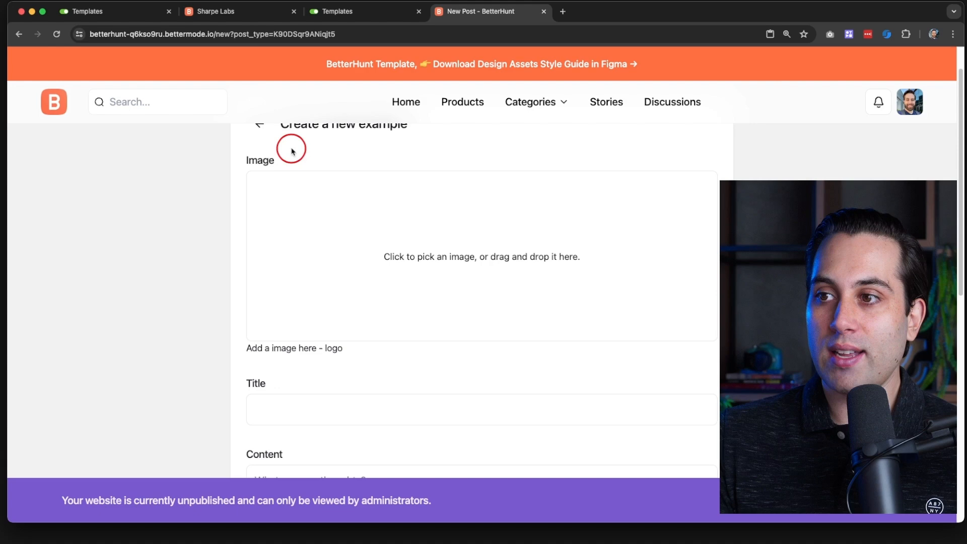
# - Review the fields of the new Example post form, from the image and title through to the tags and publishing options
pyautogui.scroll(9, 296, 257)
pyautogui.scroll(-4, 337, 276)
pyautogui.scroll(-8, 309, 320)
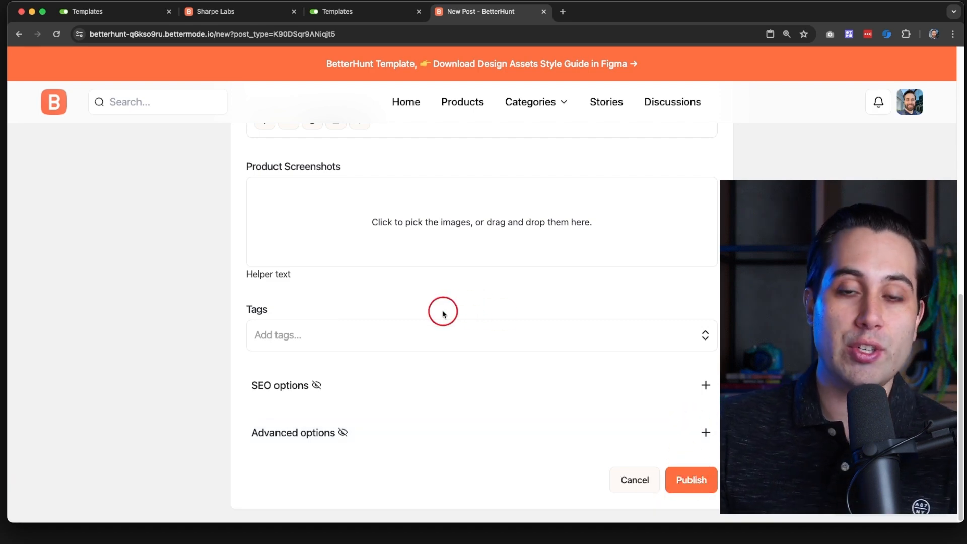
pyautogui.scroll(10, 443, 314)
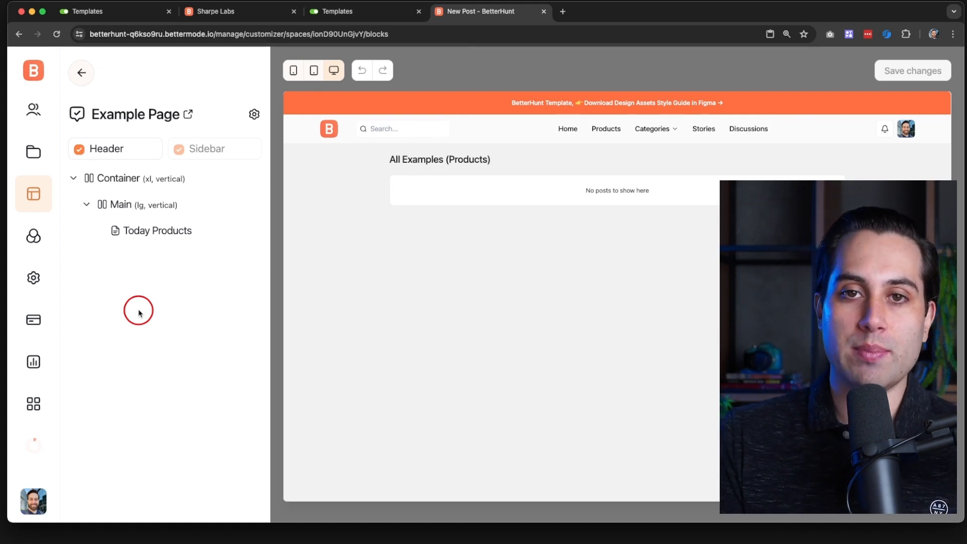
# - Add a Space header block to the Example Page container and place it above the Main container
pyautogui.click(238, 179)
pyautogui.scroll(-5, 95, 384)
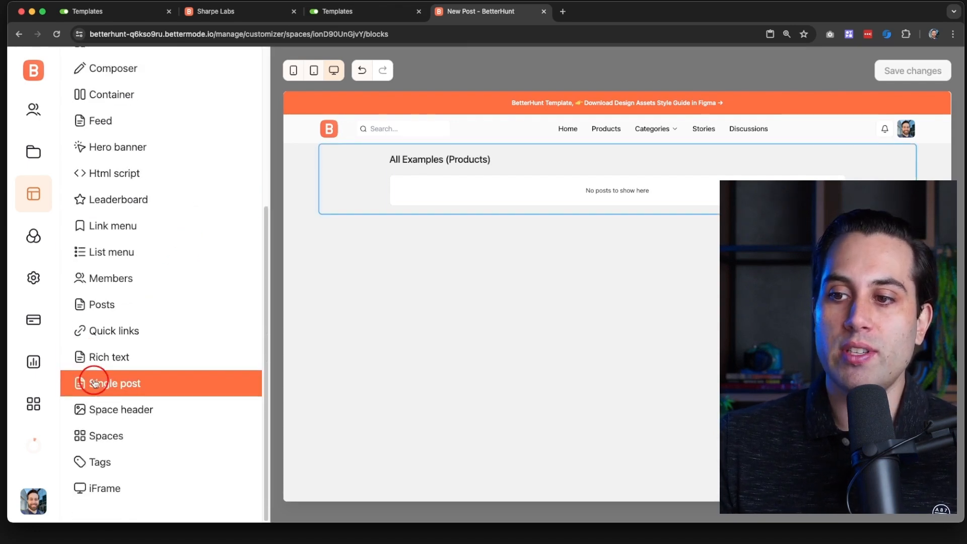
pyautogui.click(119, 413)
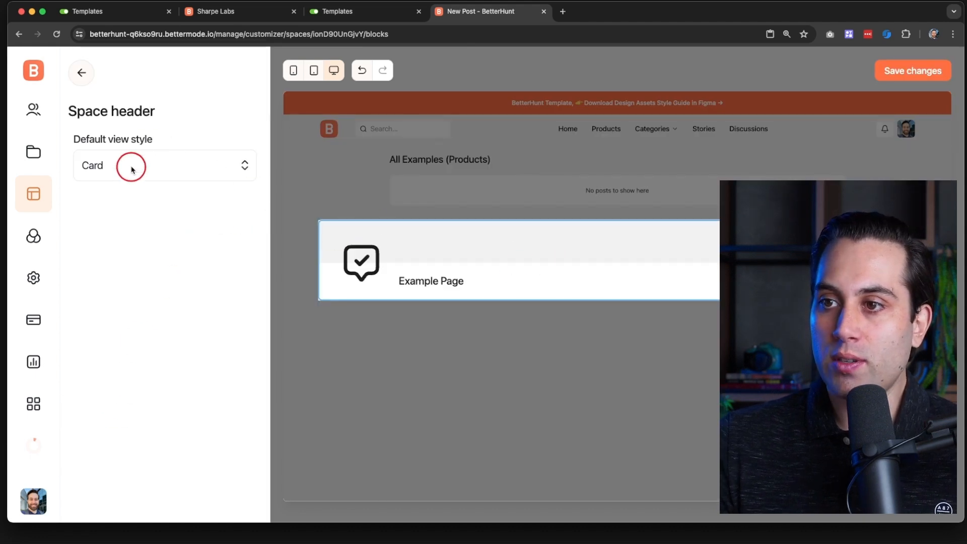
pyautogui.click(81, 73)
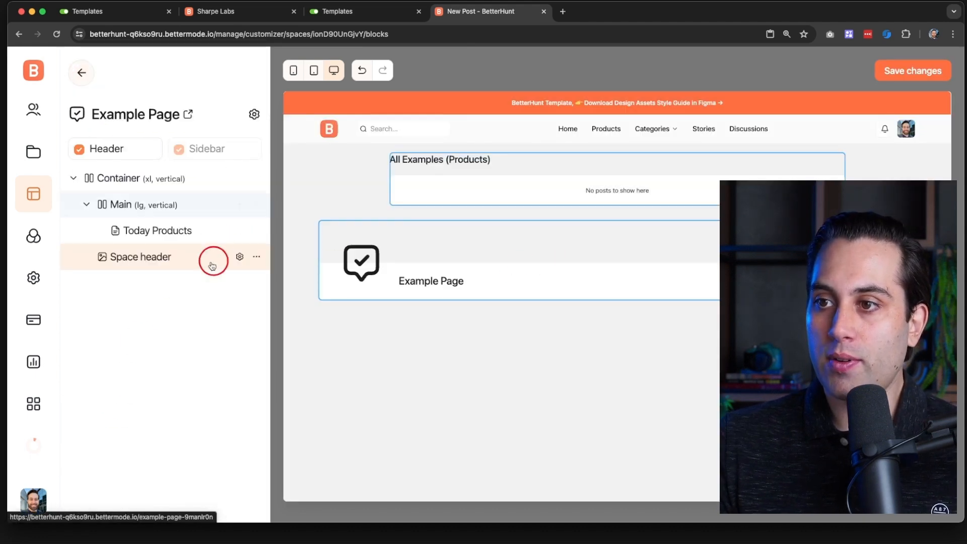
pyautogui.moveTo(119, 259); pyautogui.dragTo(112, 192)
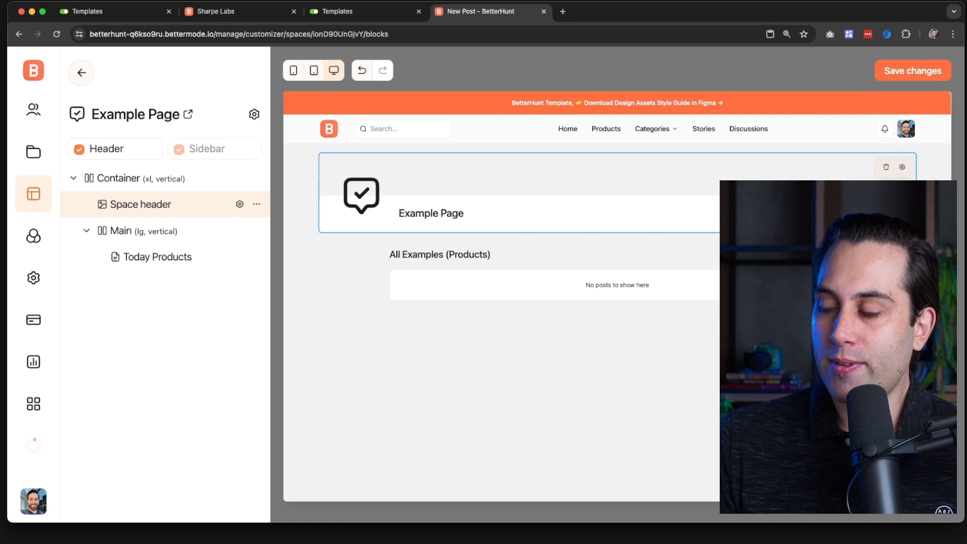
# - Set the Space header's default view style to Simple, save the changes, and open the live Example Page
pyautogui.click(240, 207)
pyautogui.click(112, 164)
pyautogui.click(111, 229)
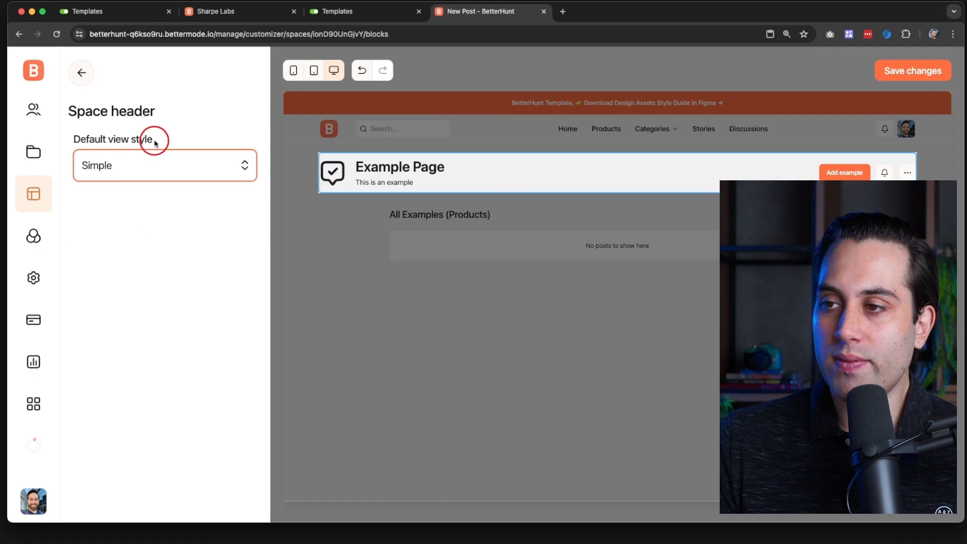
pyautogui.click(83, 72)
pyautogui.click(921, 71)
pyautogui.click(188, 114)
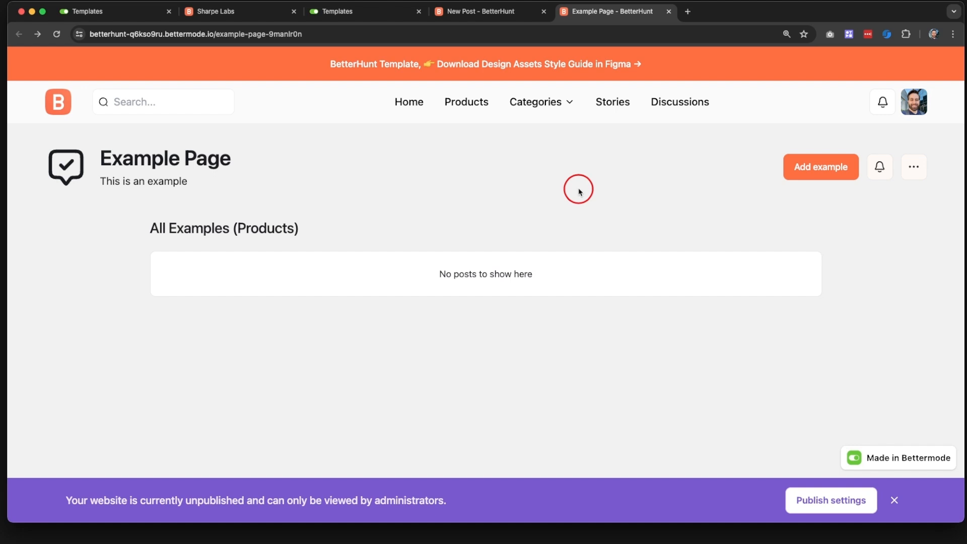
# - Check the fields of the creation form behind the Example Page's Add example option and return to the page
pyautogui.click(810, 170)
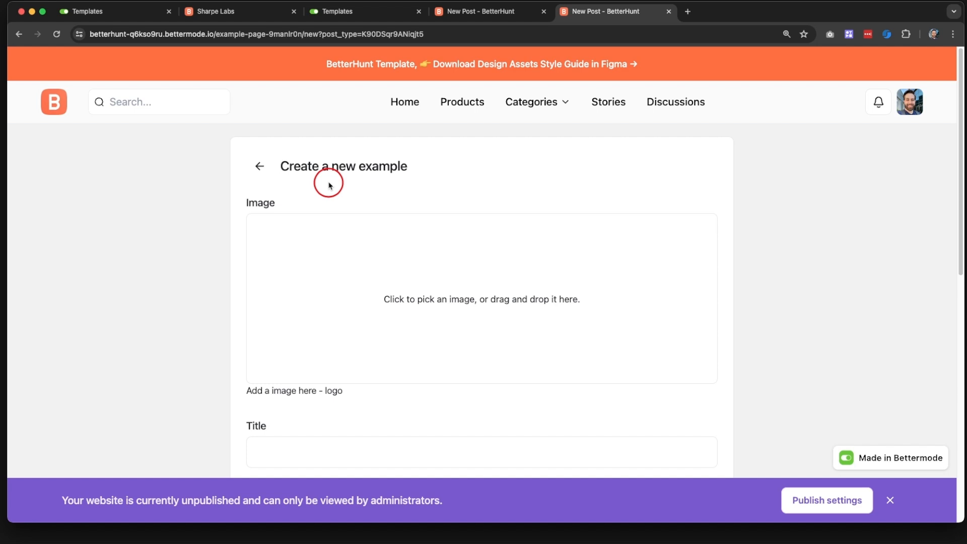
pyautogui.scroll(-1, 335, 225)
pyautogui.scroll(-10, 316, 236)
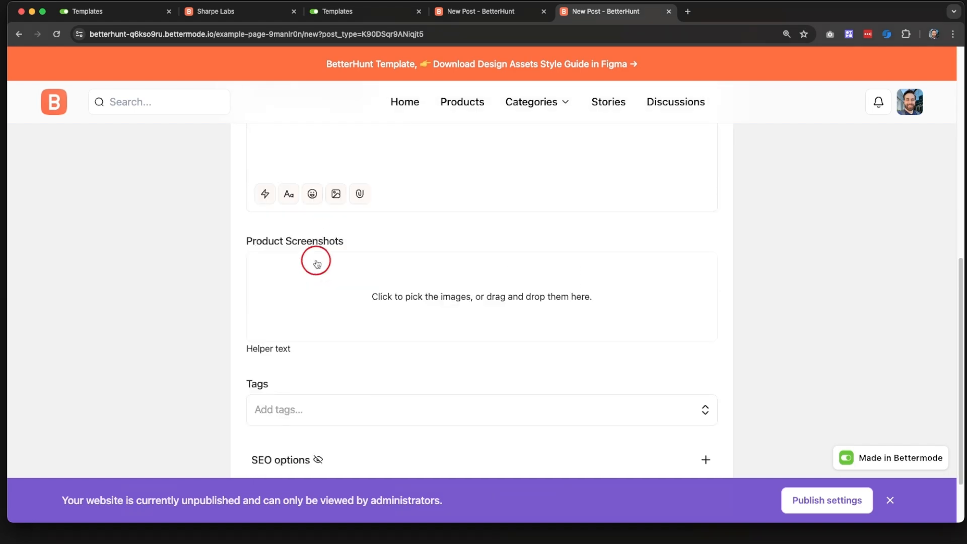
pyautogui.scroll(15, 315, 262)
pyautogui.click(260, 167)
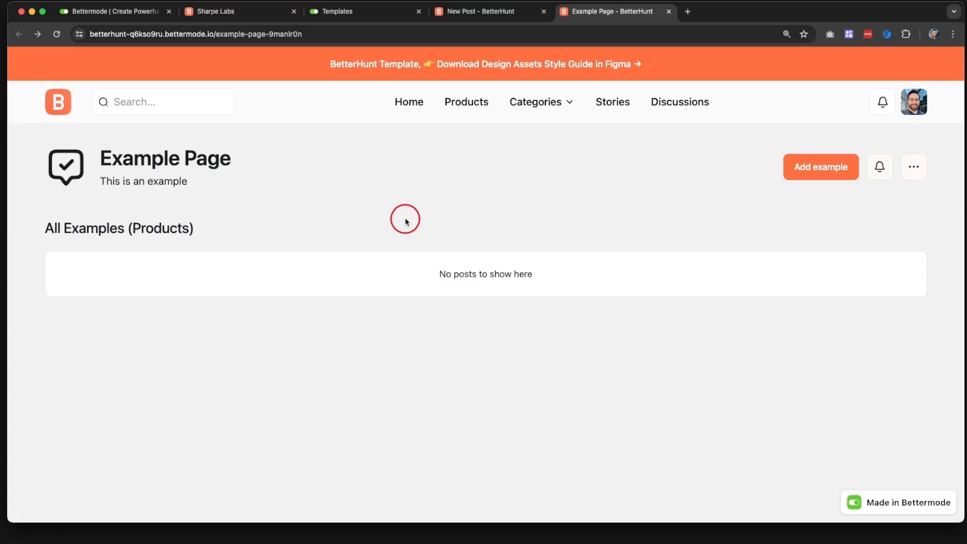
# - Start a new example from the Example Page, add the green toggle logo image, and title it "Bettermode"
pyautogui.click(799, 173)
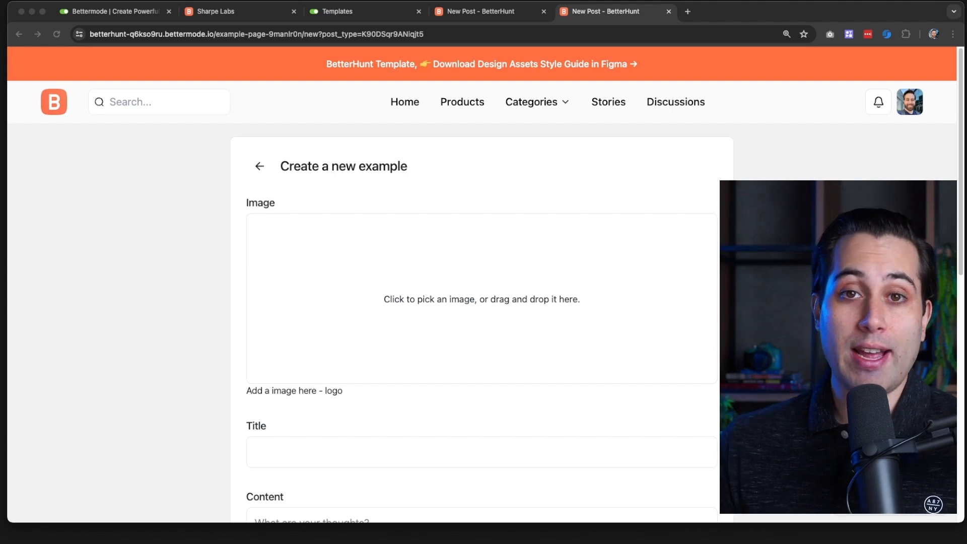
pyautogui.click(476, 172)
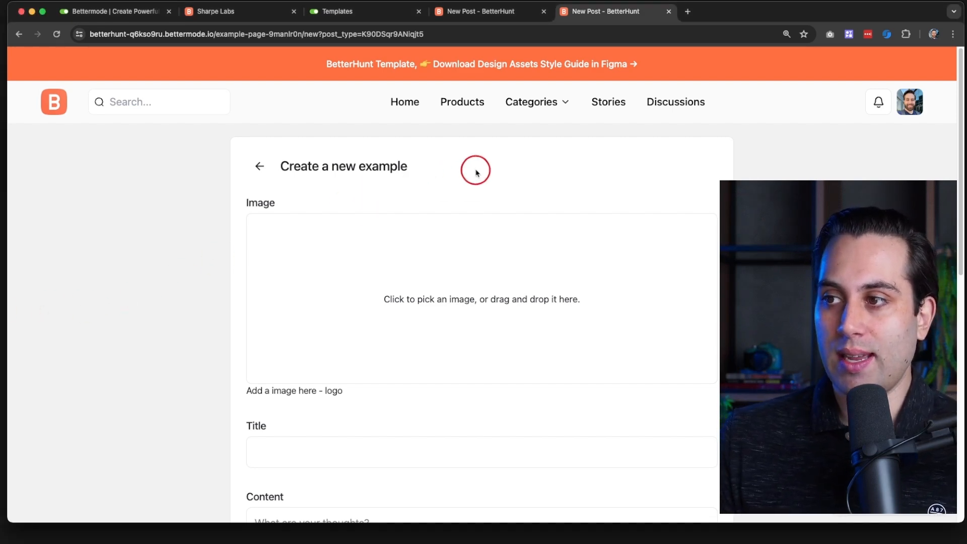
pyautogui.scroll(-1, 476, 171)
pyautogui.scroll(-3, 443, 176)
pyautogui.scroll(2, 302, 211)
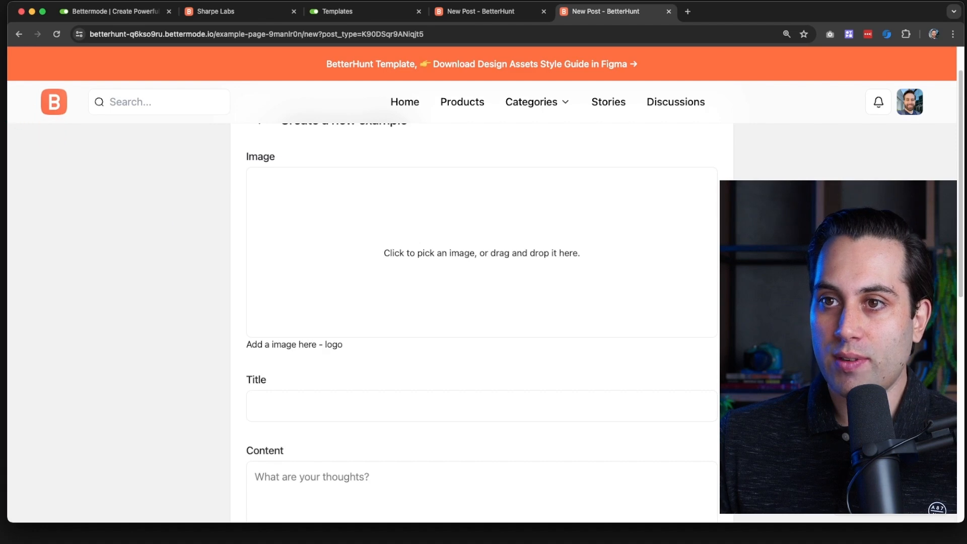
pyautogui.click(270, 348)
pyautogui.write('Bett')
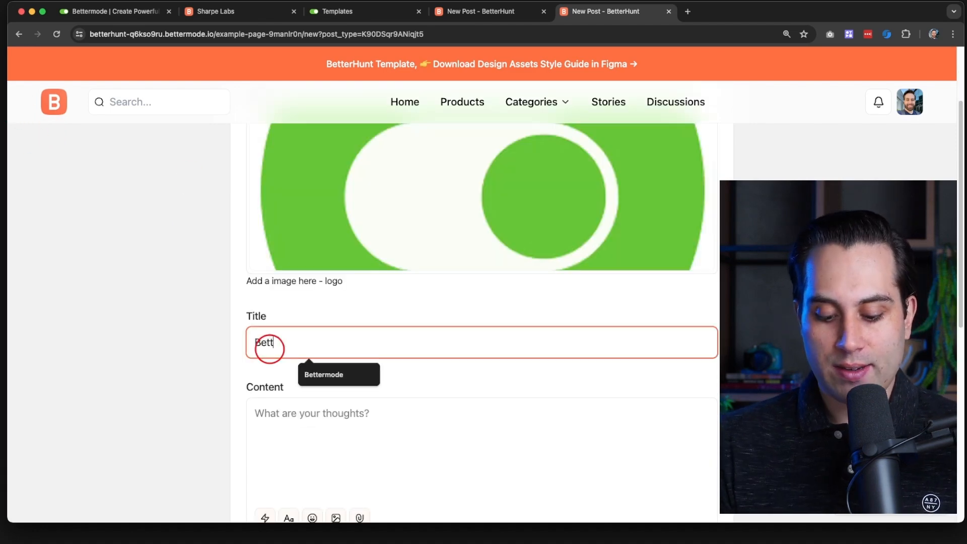
pyautogui.write('ermode')
# - Enter "Example description goes here." as the content and add three product screenshots to the example
pyautogui.scroll(-4, 350, 319)
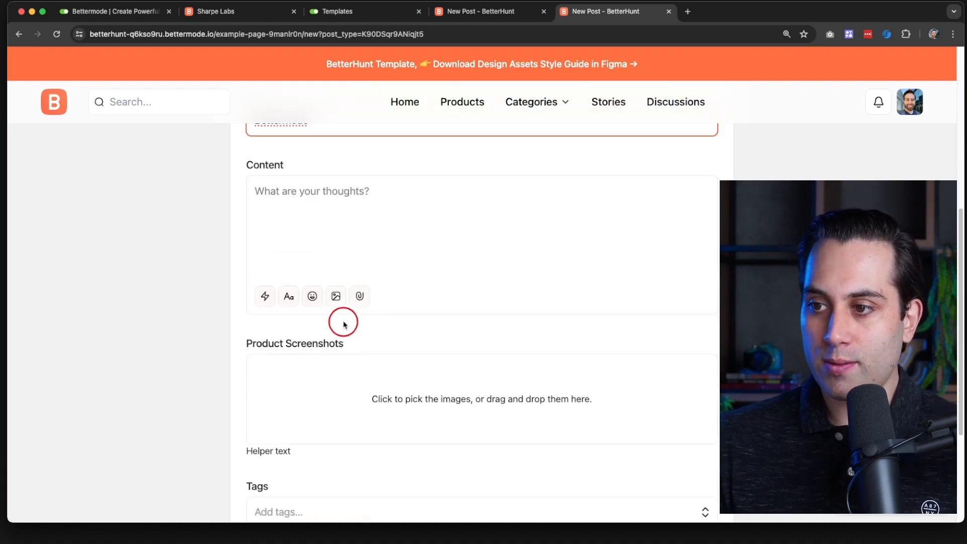
pyautogui.scroll(2, 293, 277)
pyautogui.click(271, 322)
pyautogui.write('Example description goes here.')
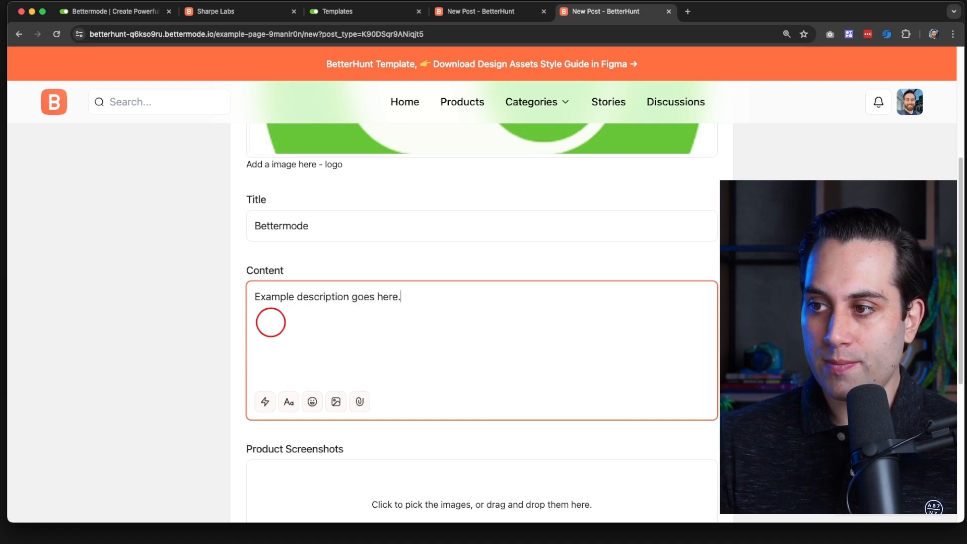
pyautogui.scroll(-5, 289, 315)
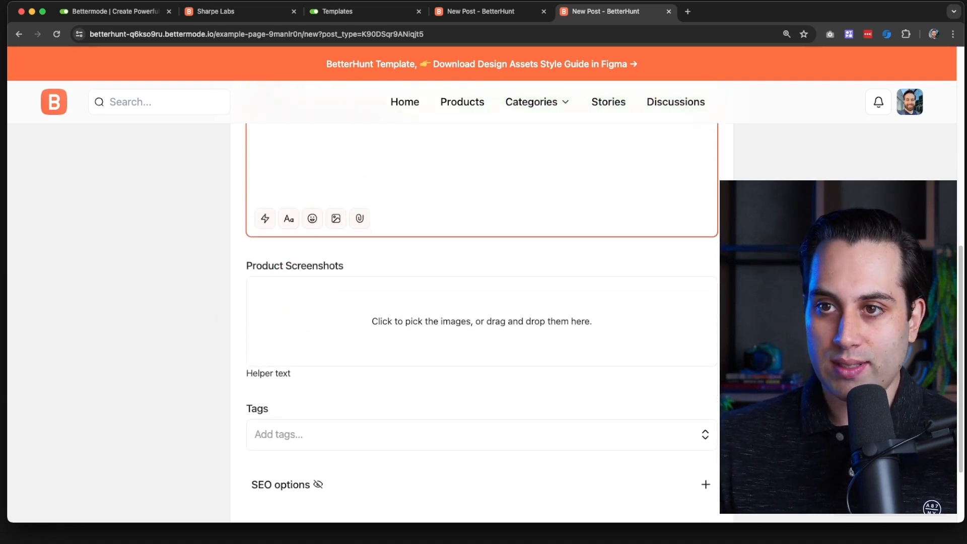
pyautogui.moveTo(720, 322); pyautogui.dragTo(440, 308)
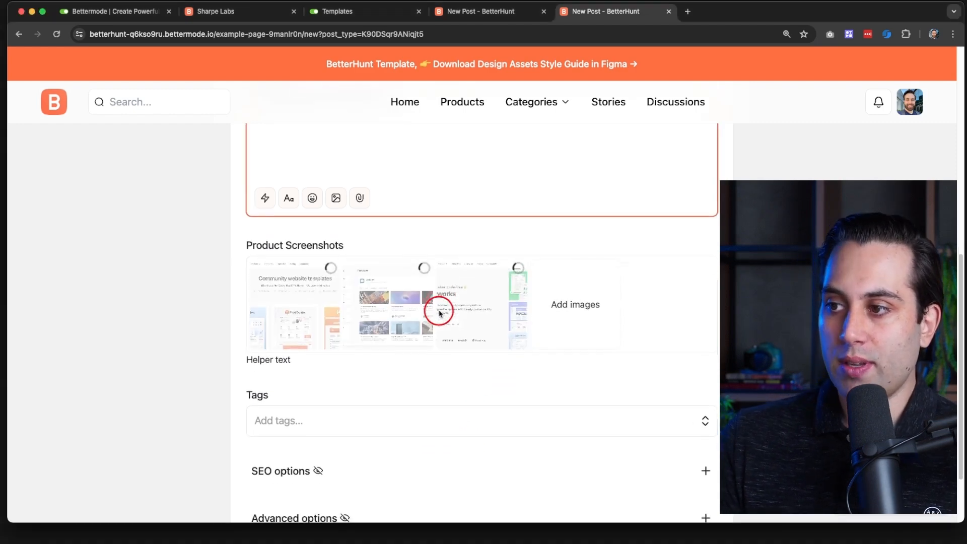
# - Create and assign the tag "No Code" to the example and publish it
pyautogui.scroll(-2, 433, 322)
pyautogui.click(296, 335)
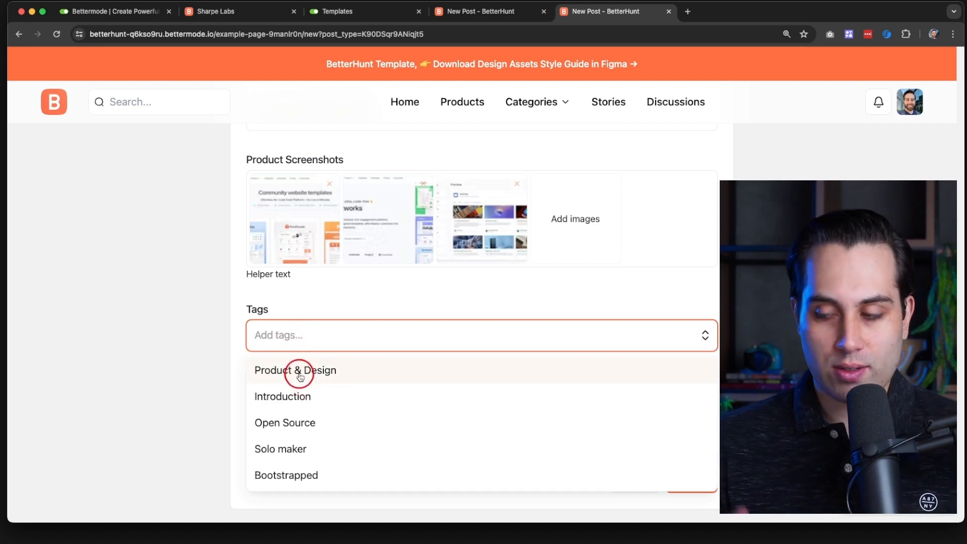
pyautogui.write('No Code')
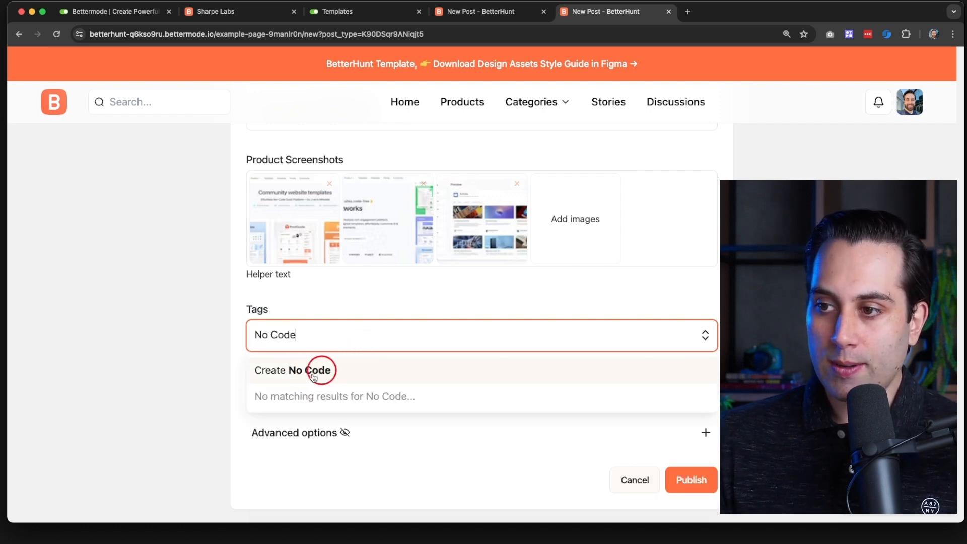
pyautogui.click(308, 379)
pyautogui.click(199, 345)
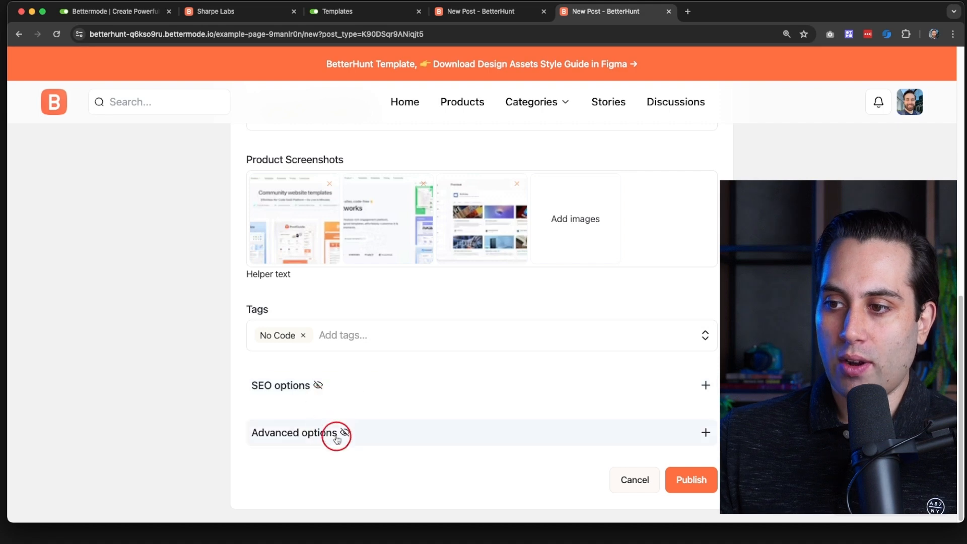
pyautogui.moveTo(345, 431)
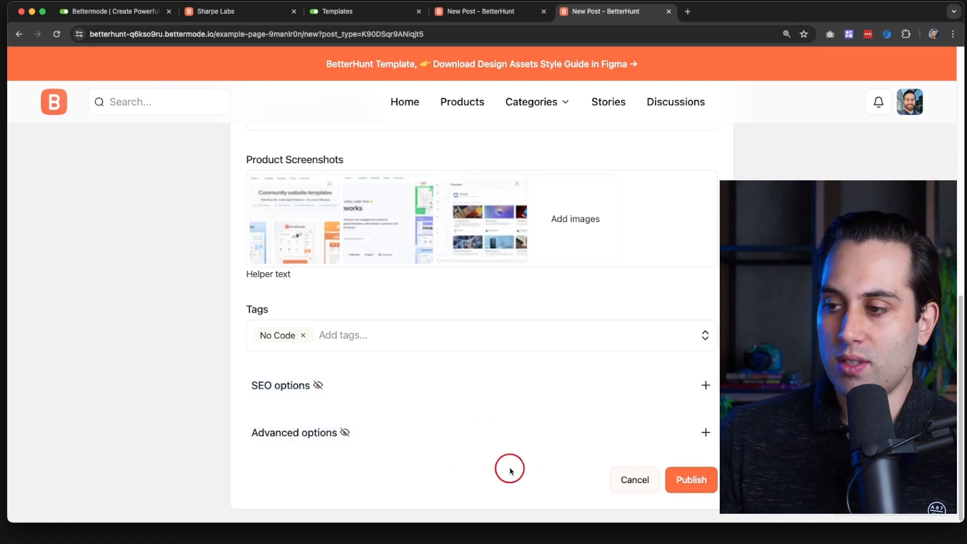
pyautogui.click(691, 480)
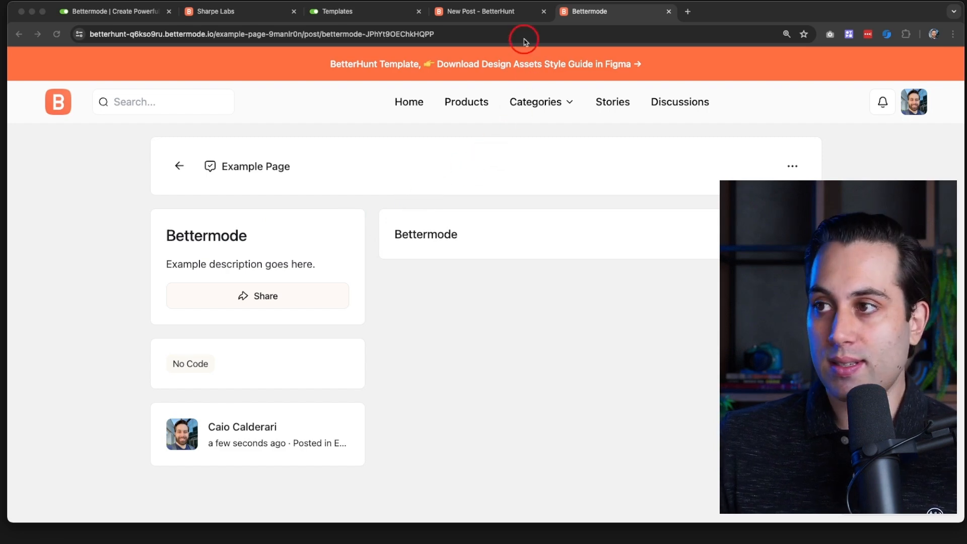
# - Open the Example CMS page layout in the design studio to inspect its structure
pyautogui.click(496, 15)
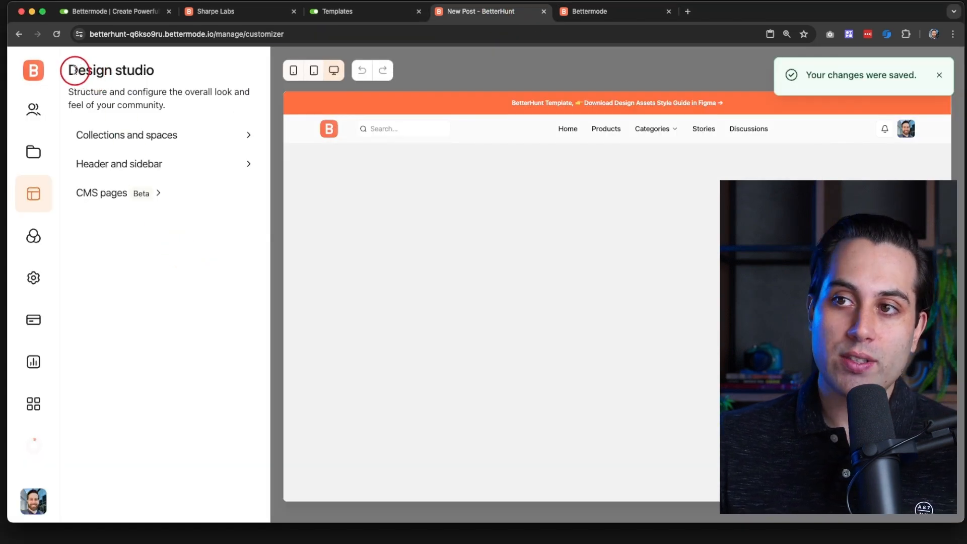
pyautogui.click(102, 200)
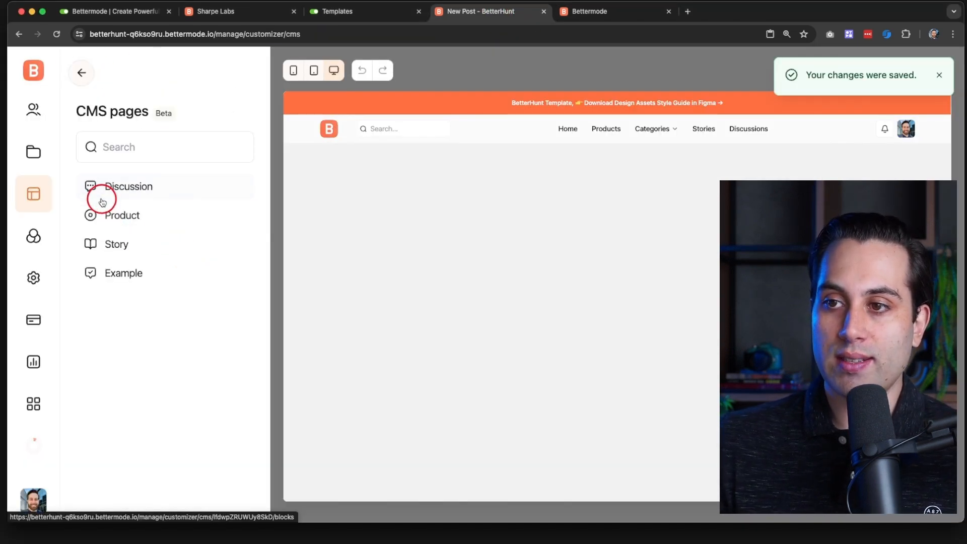
pyautogui.click(130, 279)
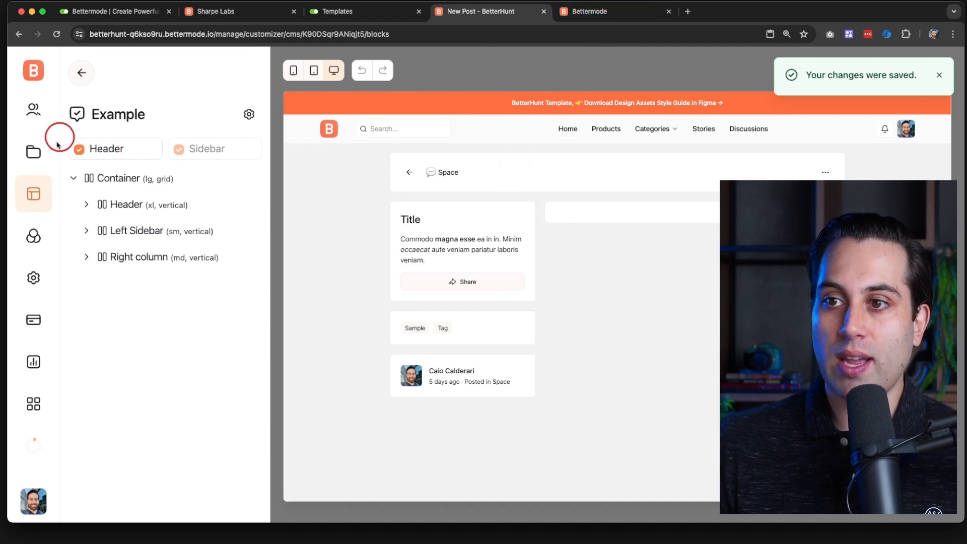
# - View the published Bettermode post from the admin posts list and from the live Example Page
pyautogui.click(32, 151)
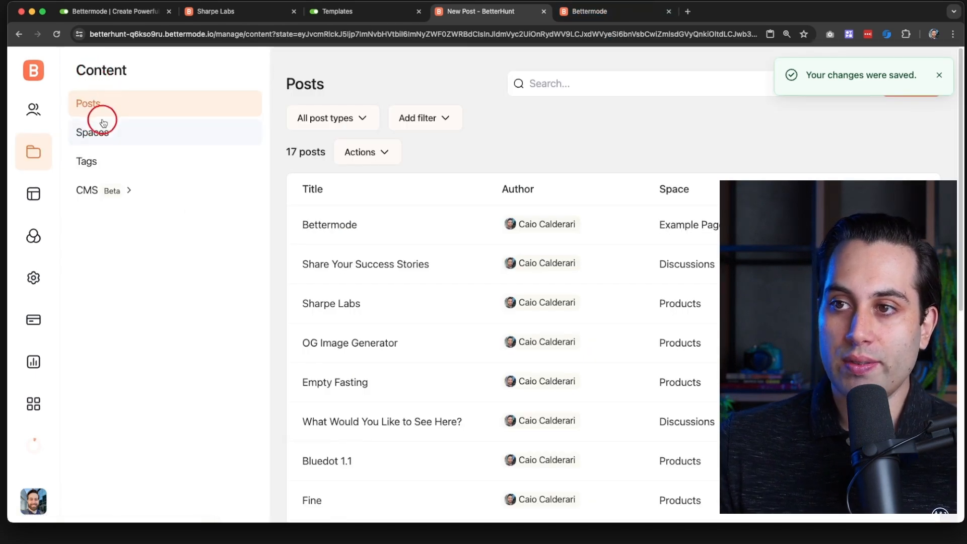
pyautogui.click(323, 229)
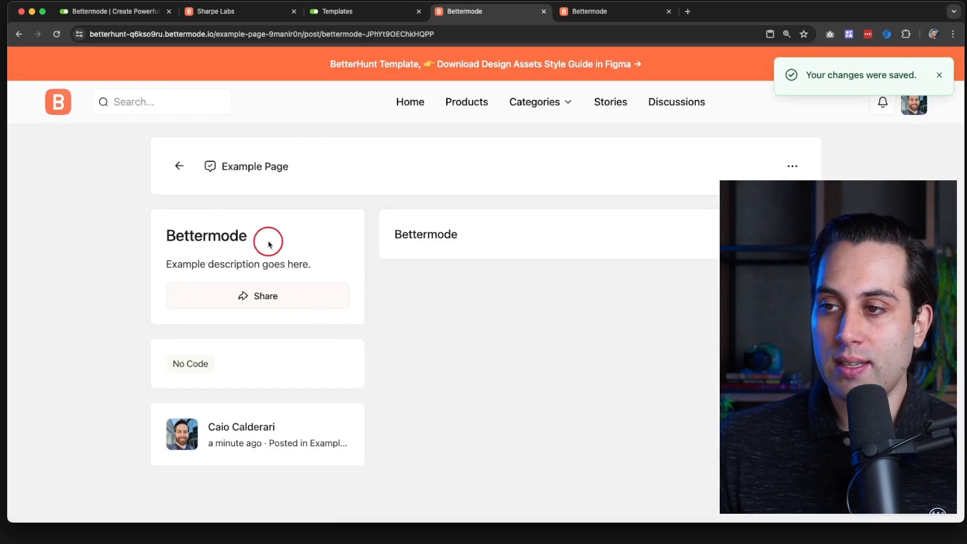
pyautogui.click(20, 35)
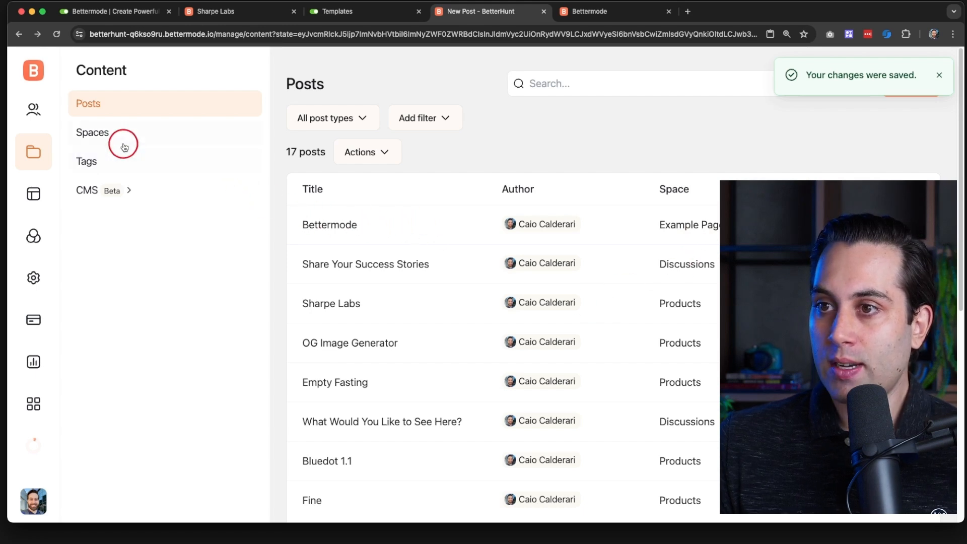
pyautogui.click(583, 12)
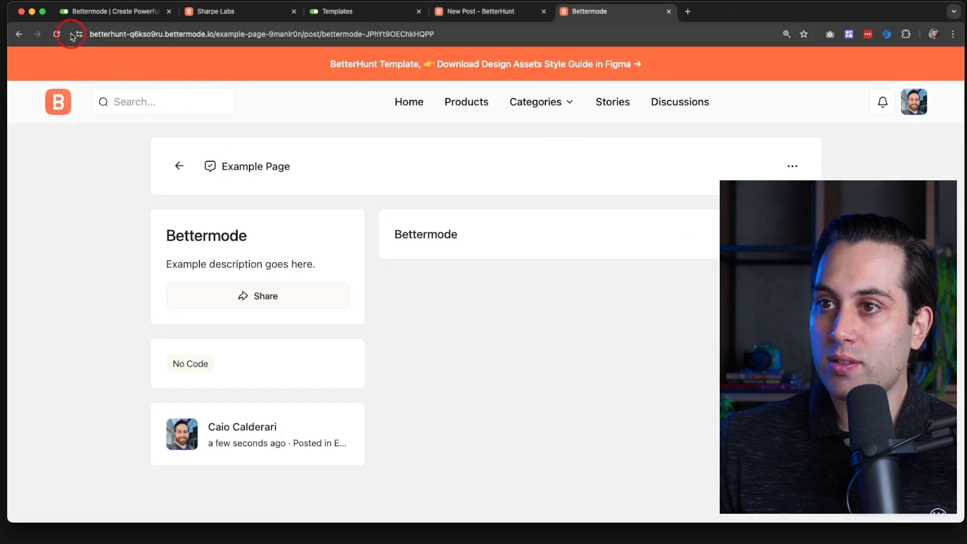
pyautogui.click(179, 168)
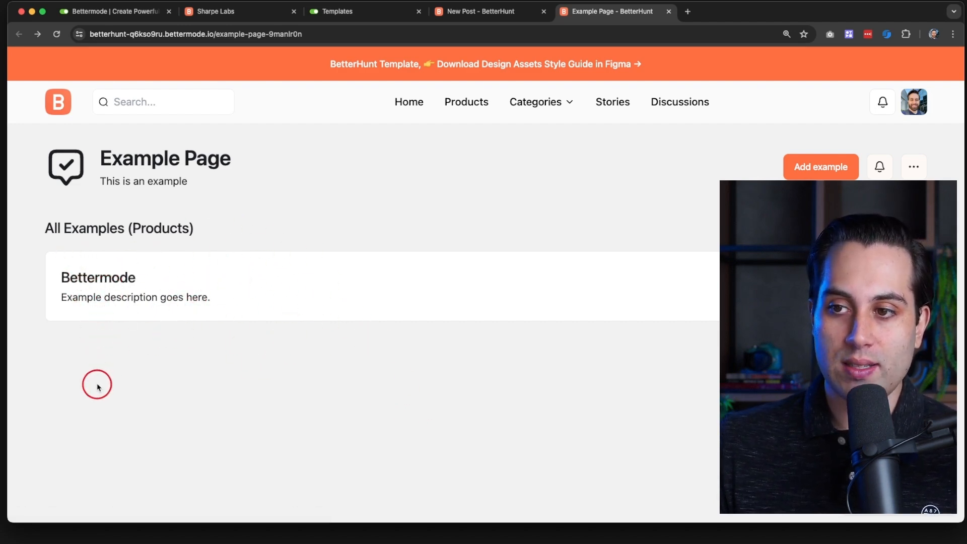
pyautogui.click(100, 276)
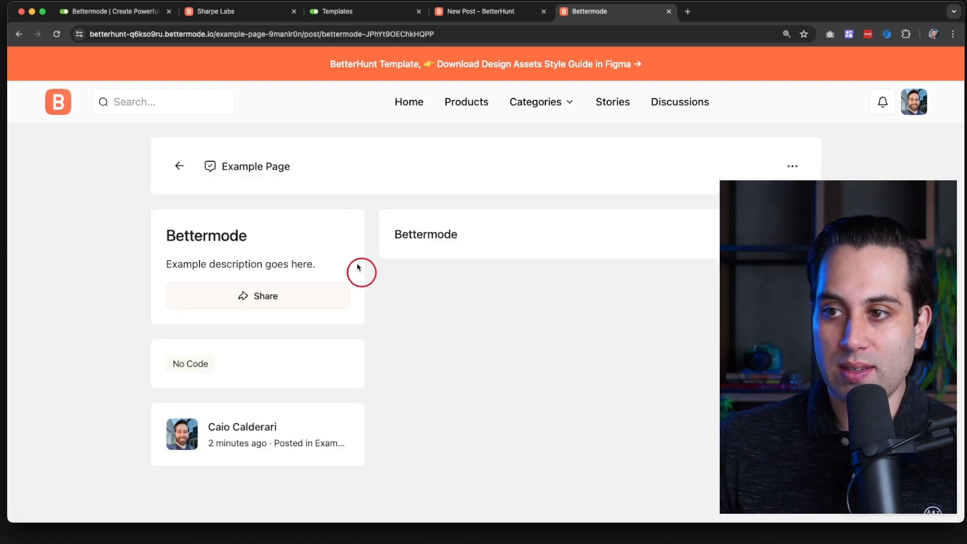
# - Open the settings of the right column's single post block in the Example CMS page layout
pyautogui.click(490, 11)
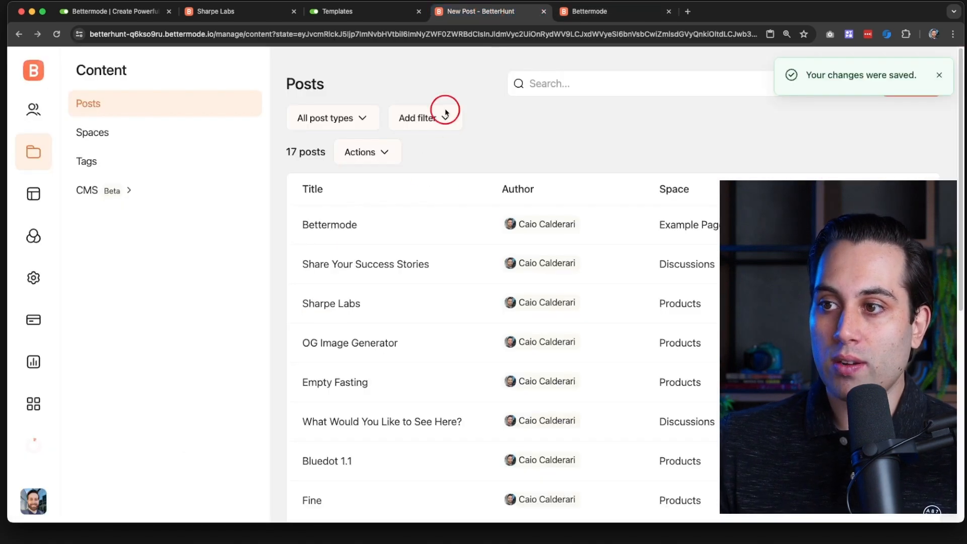
pyautogui.click(41, 203)
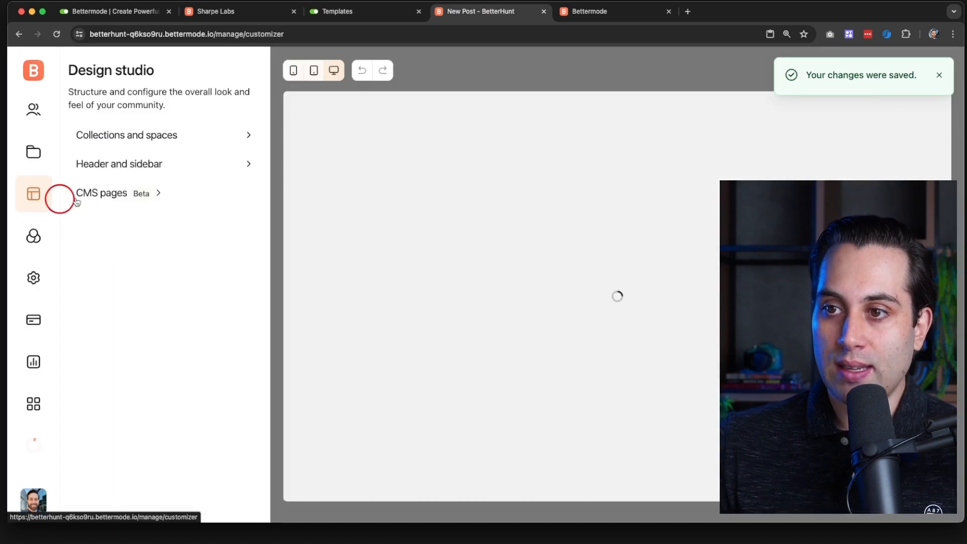
pyautogui.click(108, 192)
pyautogui.click(126, 272)
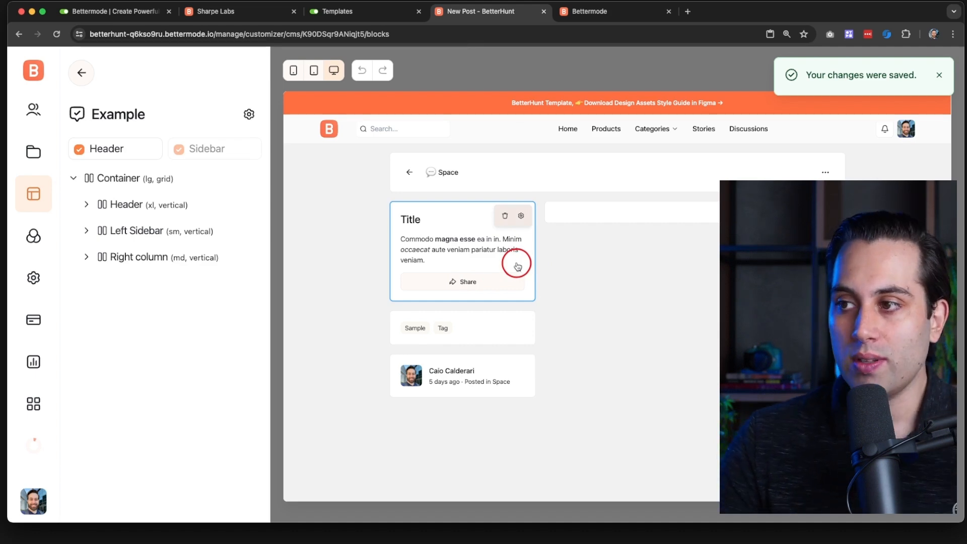
pyautogui.click(615, 214)
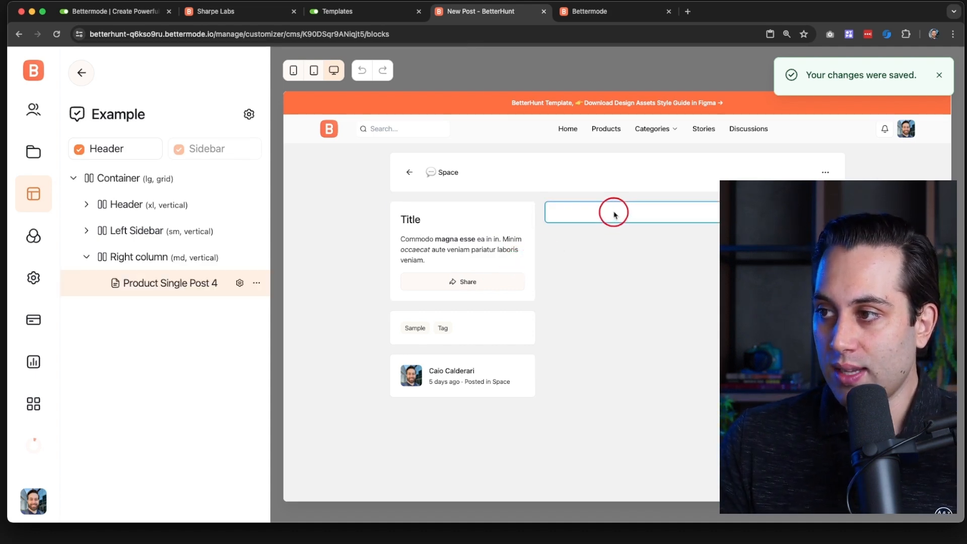
pyautogui.click(161, 284)
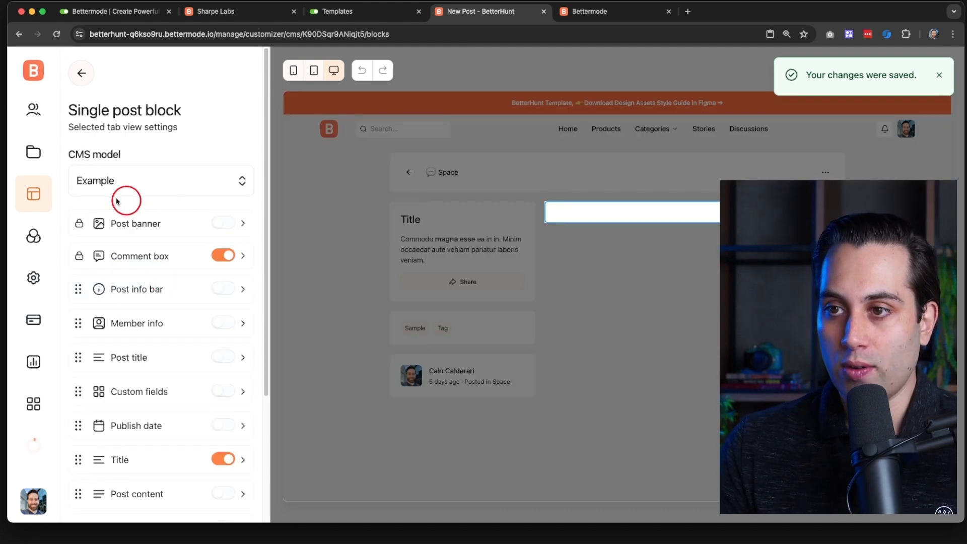
pyautogui.scroll(-1, 115, 210)
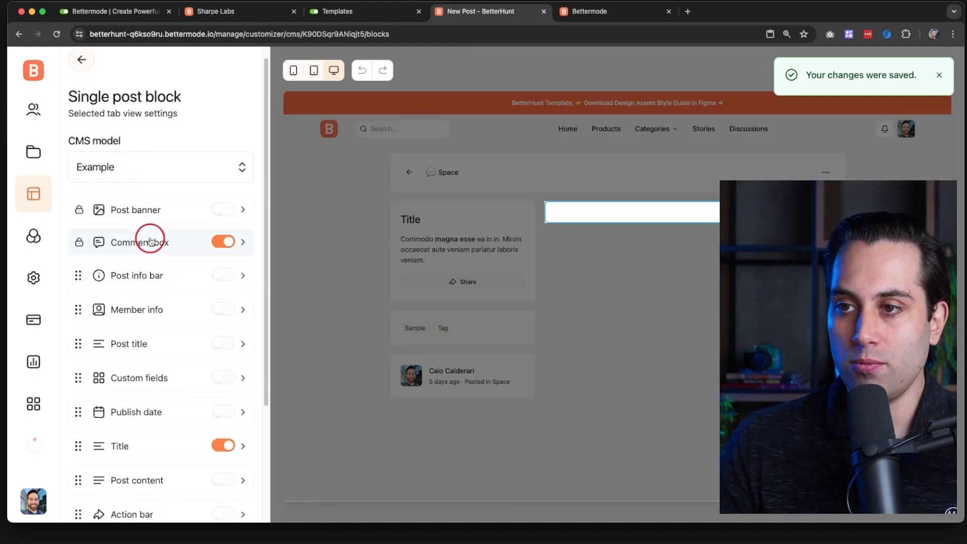
pyautogui.scroll(-1, 149, 243)
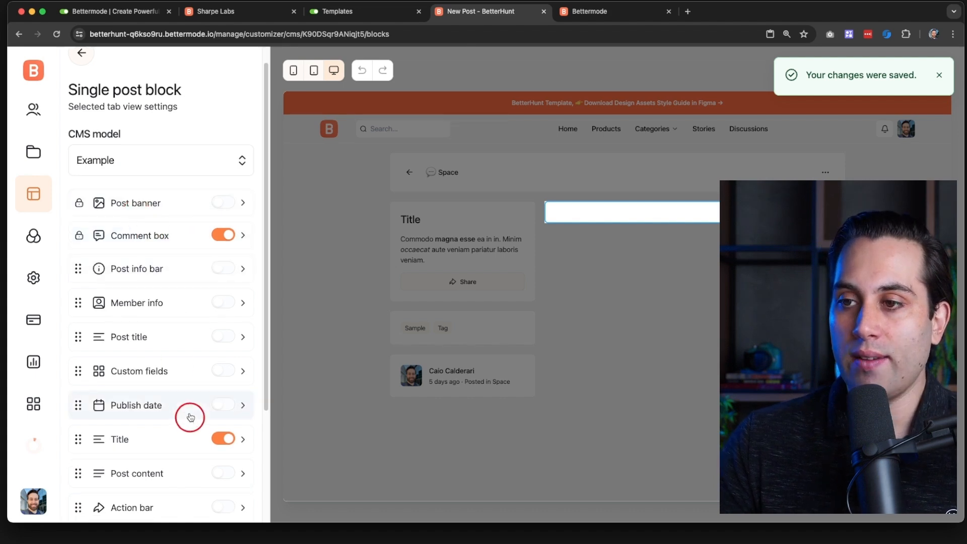
# - Try the post banner on the right-column block, leave it hidden, and turn off the comment box
pyautogui.click(224, 204)
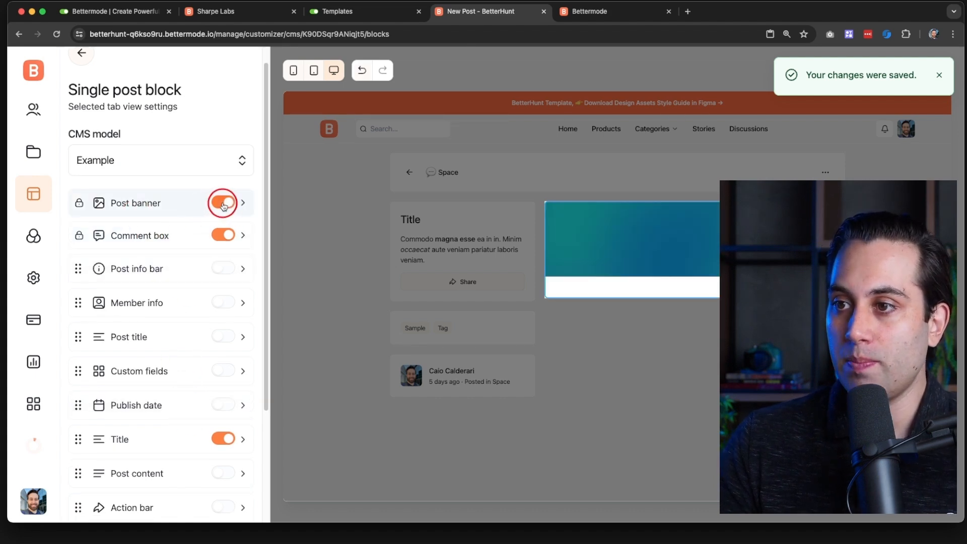
pyautogui.click(224, 204)
pyautogui.click(220, 237)
pyautogui.click(221, 237)
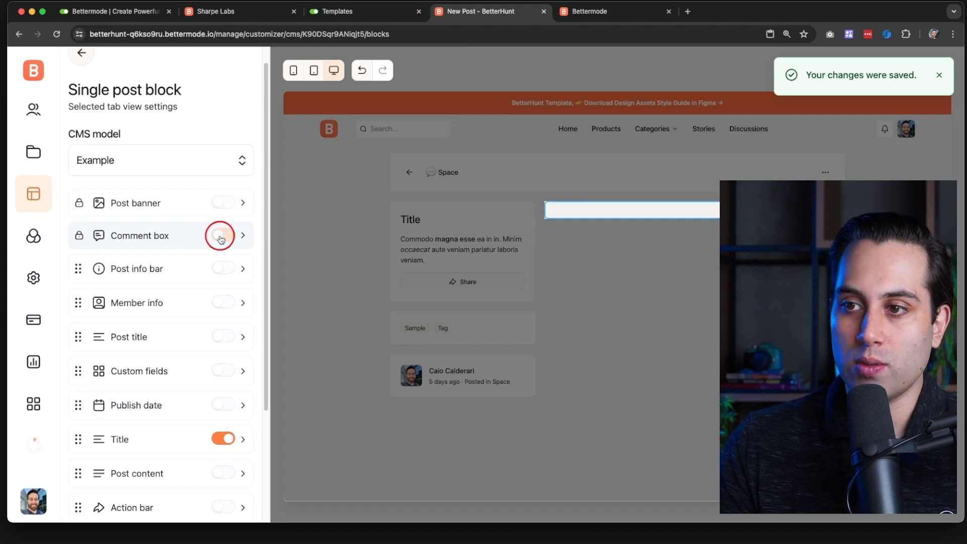
pyautogui.click(221, 238)
pyautogui.click(221, 238)
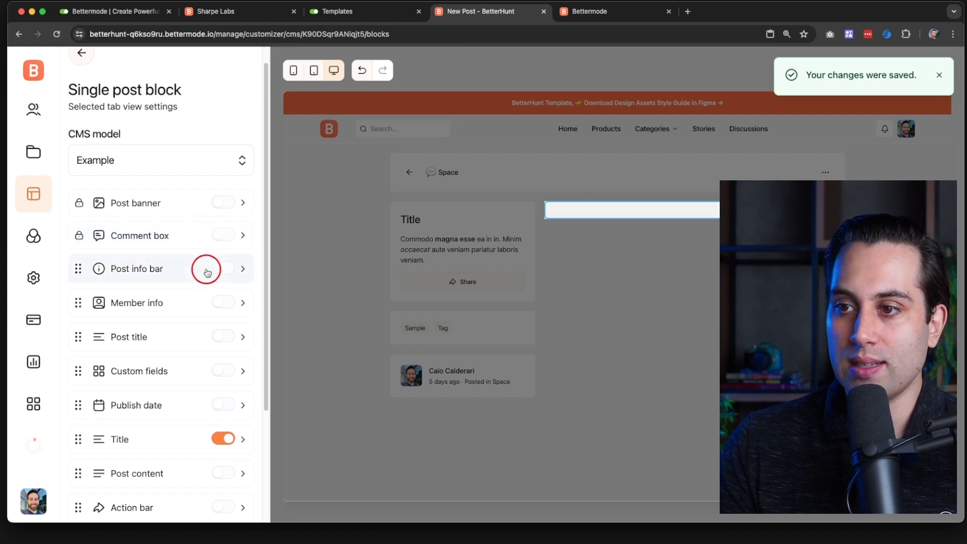
# - Show the Product Screenshots field in the right-column block with the Gallery display appearance and save the layout
pyautogui.scroll(-1, 161, 302)
pyautogui.scroll(-5, 161, 305)
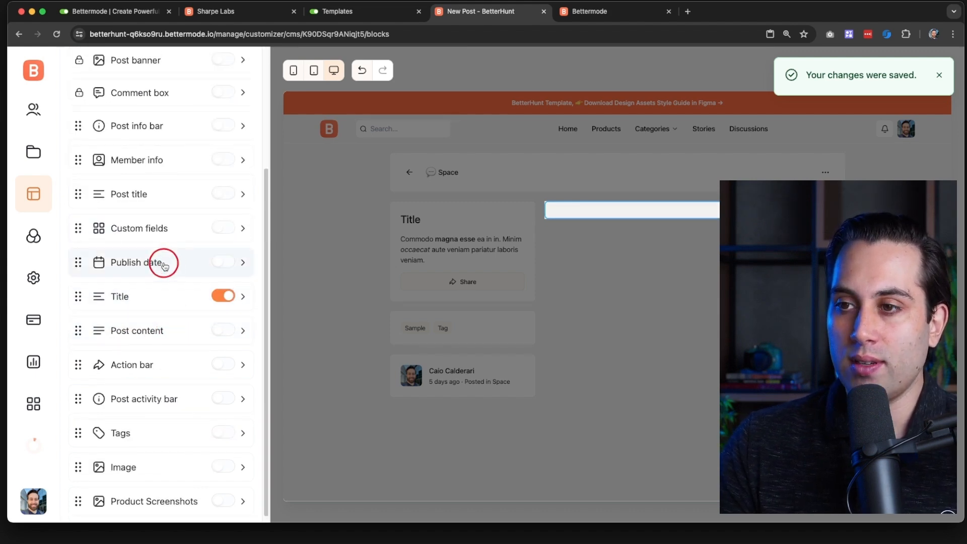
pyautogui.scroll(-1, 174, 277)
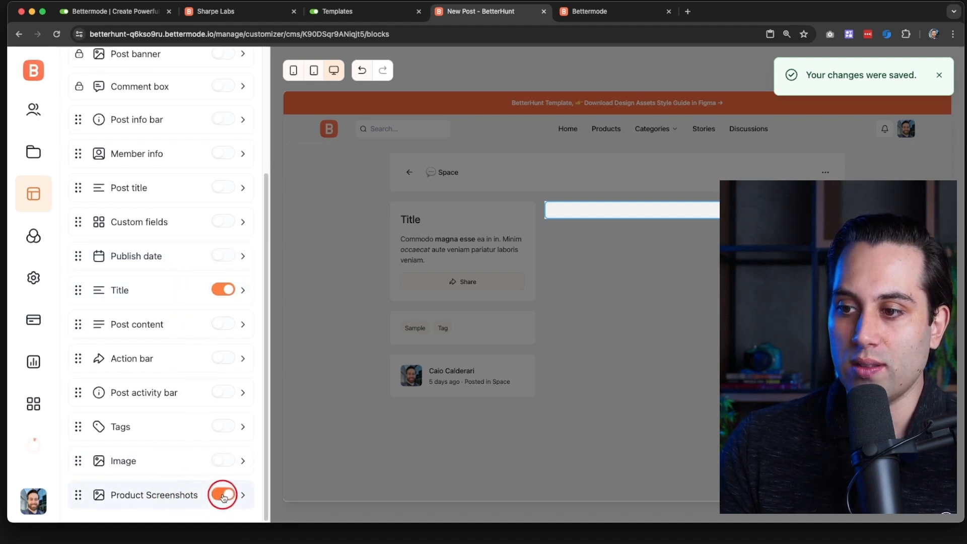
pyautogui.click(187, 496)
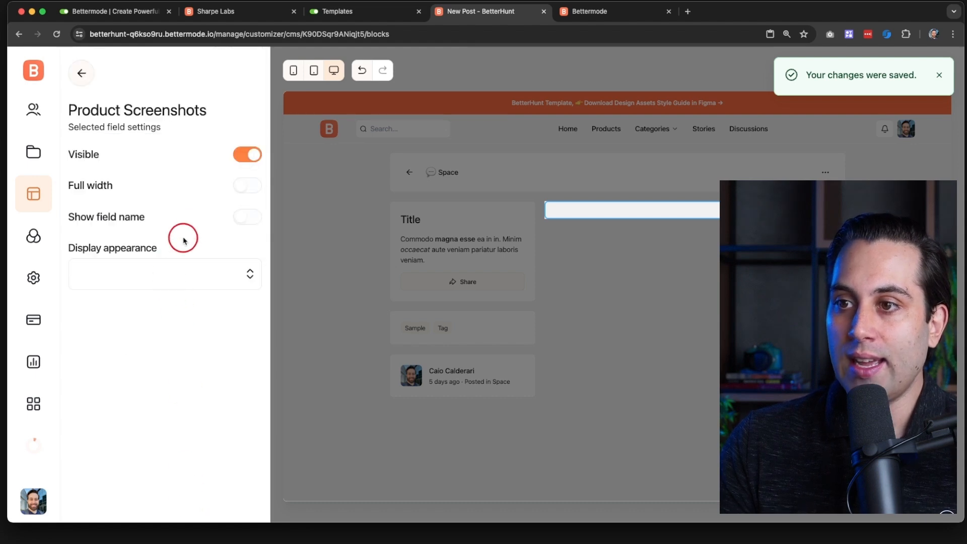
pyautogui.click(198, 275)
pyautogui.click(175, 309)
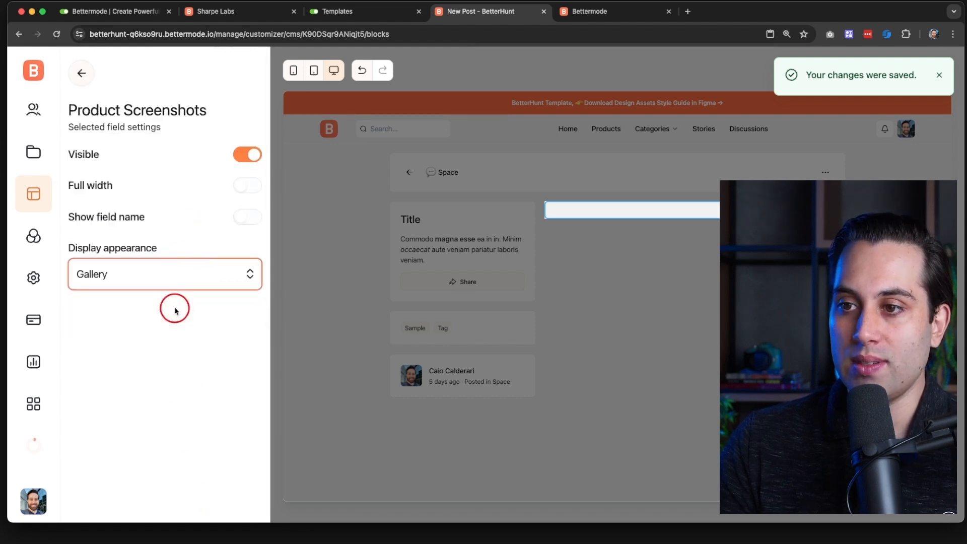
pyautogui.click(81, 74)
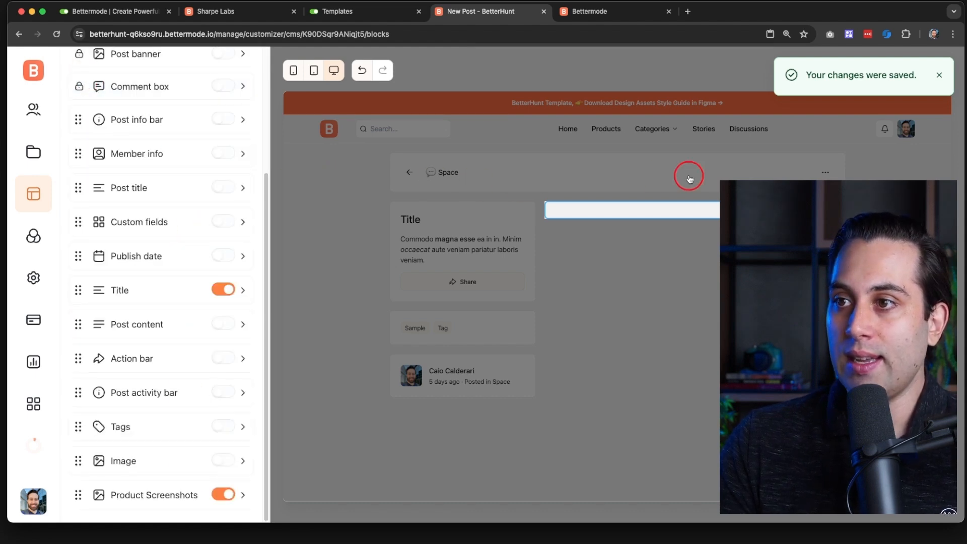
pyautogui.click(913, 71)
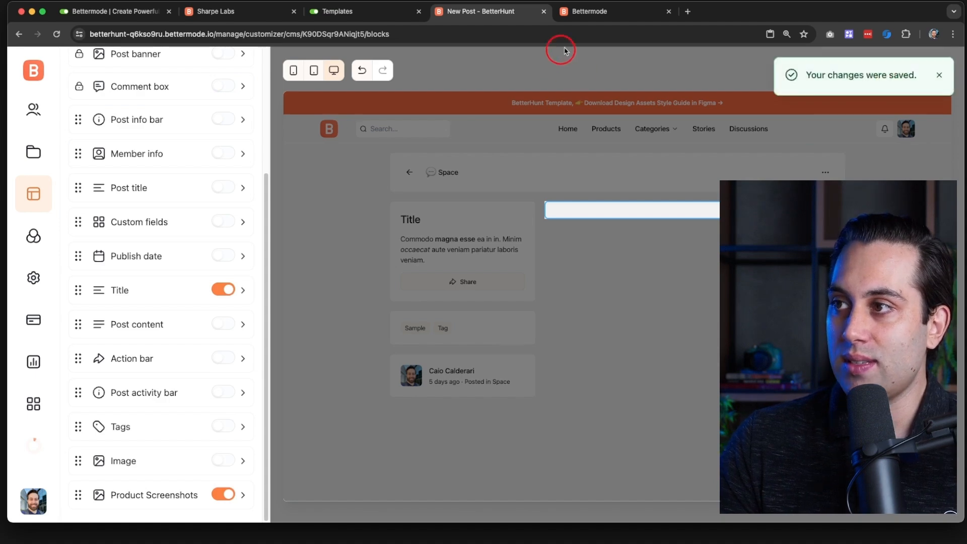
# - Check the product screenshots on the live Bettermode post, viewing the first one enlarged
pyautogui.click(589, 11)
pyautogui.scroll(-3, 501, 272)
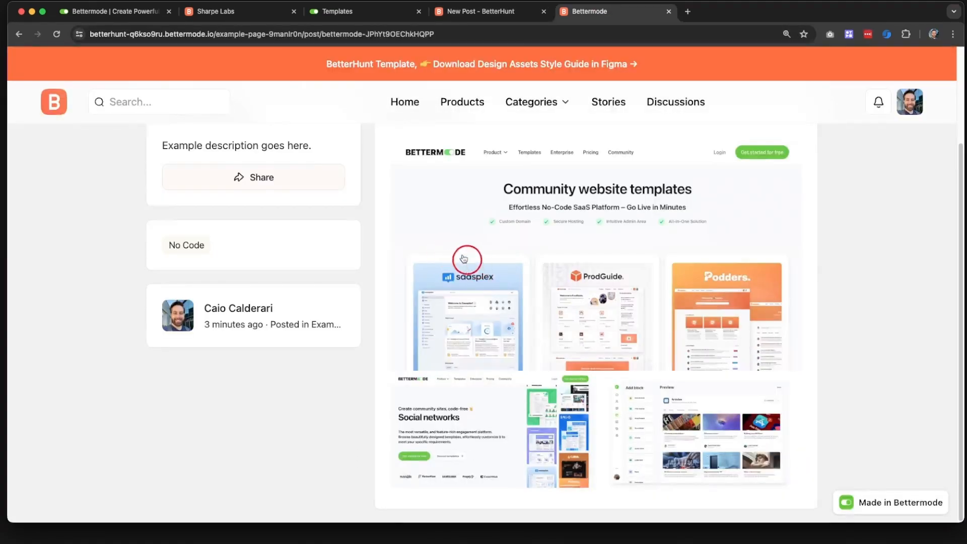
pyautogui.click(449, 288)
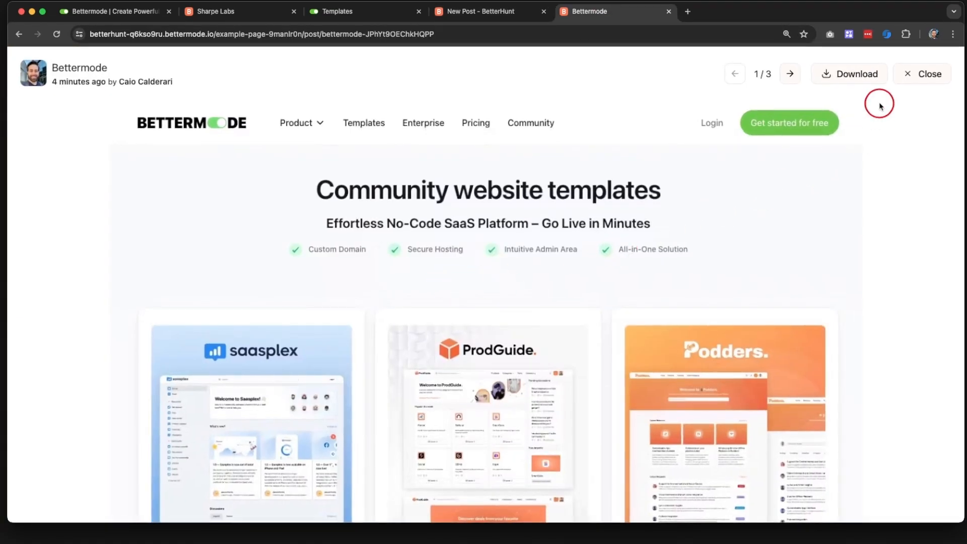
pyautogui.click(909, 80)
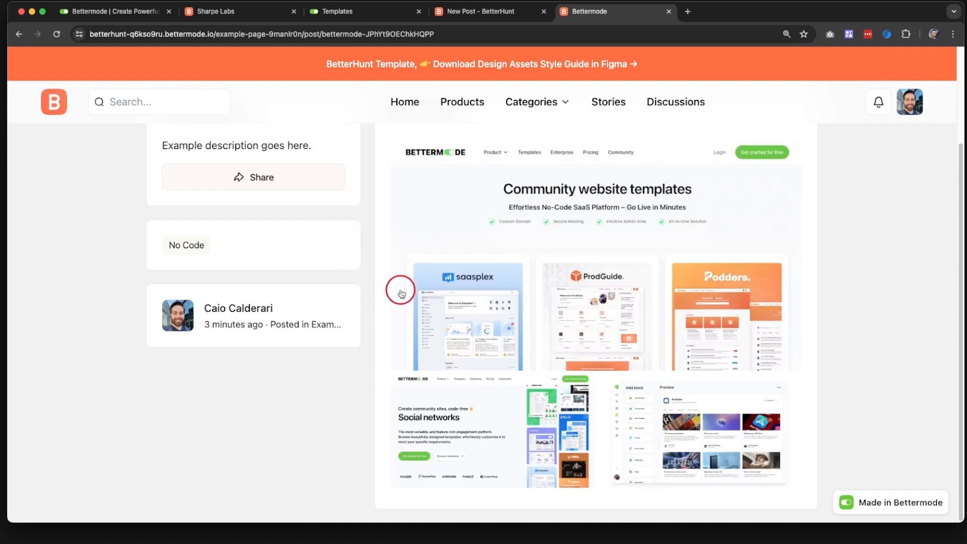
pyautogui.scroll(1, 401, 294)
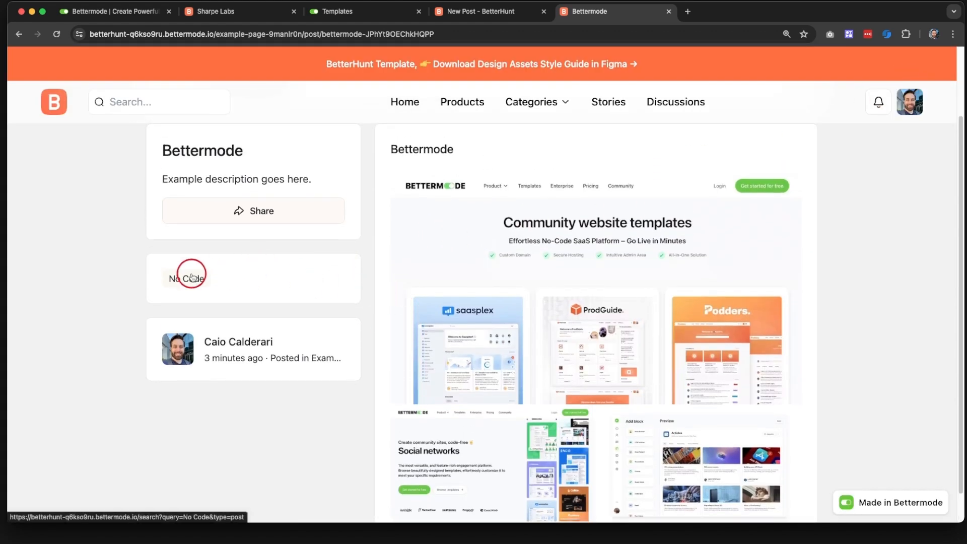
pyautogui.scroll(1, 190, 274)
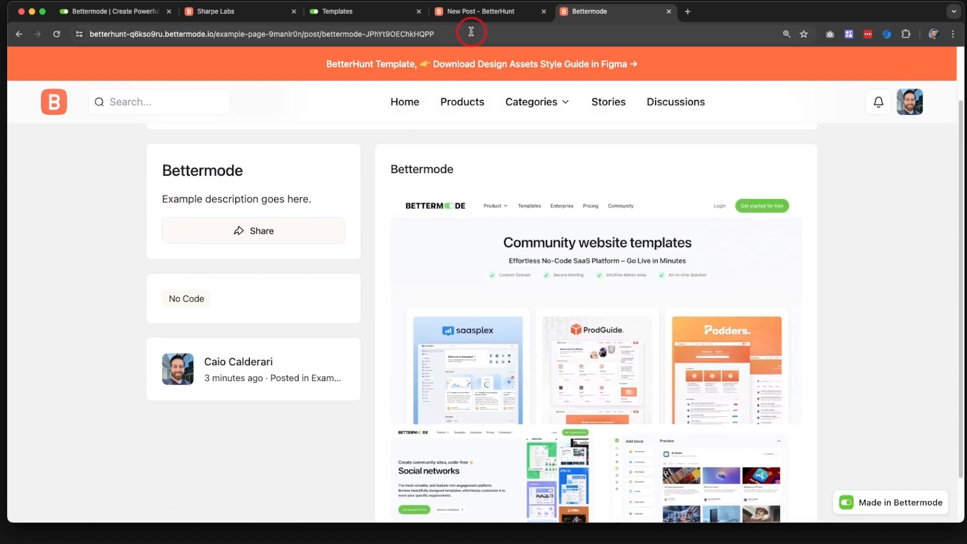
# - Open the settings of the left sidebar's single post block that holds the title, content and share action
pyautogui.click(471, 14)
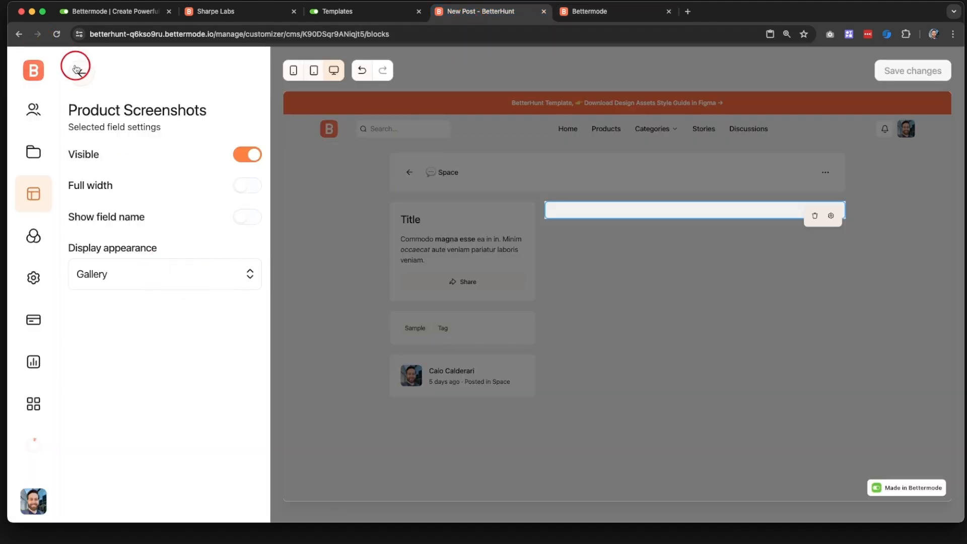
pyautogui.click(76, 69)
pyautogui.scroll(3, 104, 93)
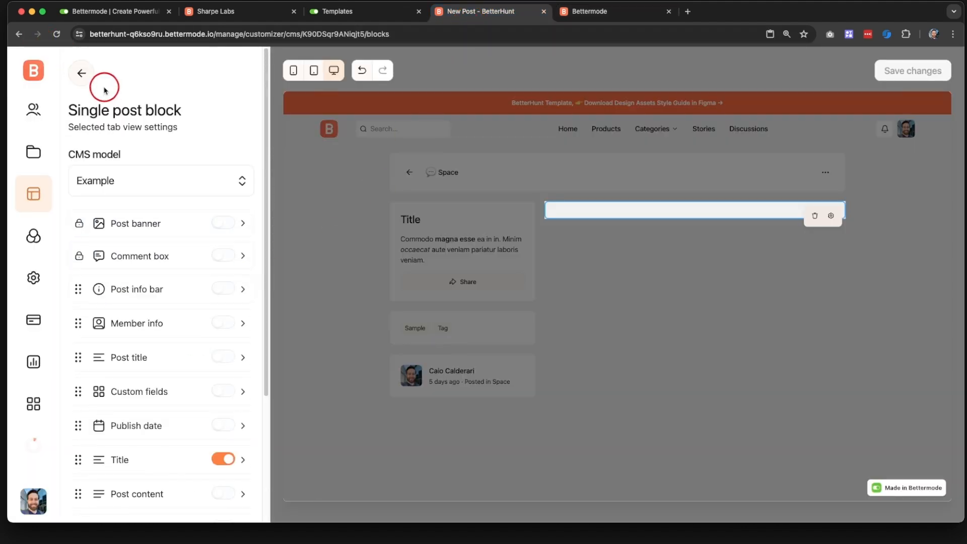
pyautogui.click(352, 233)
pyautogui.click(426, 227)
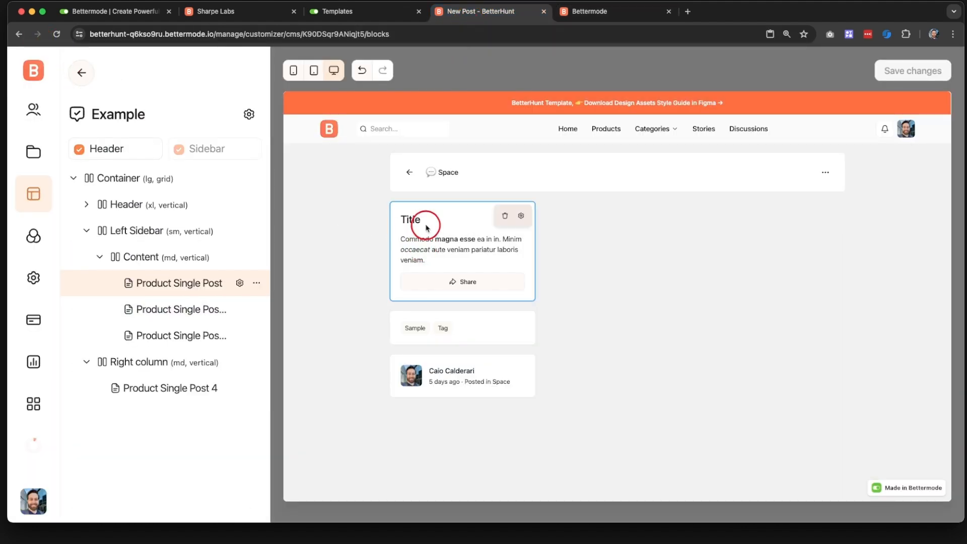
pyautogui.click(161, 286)
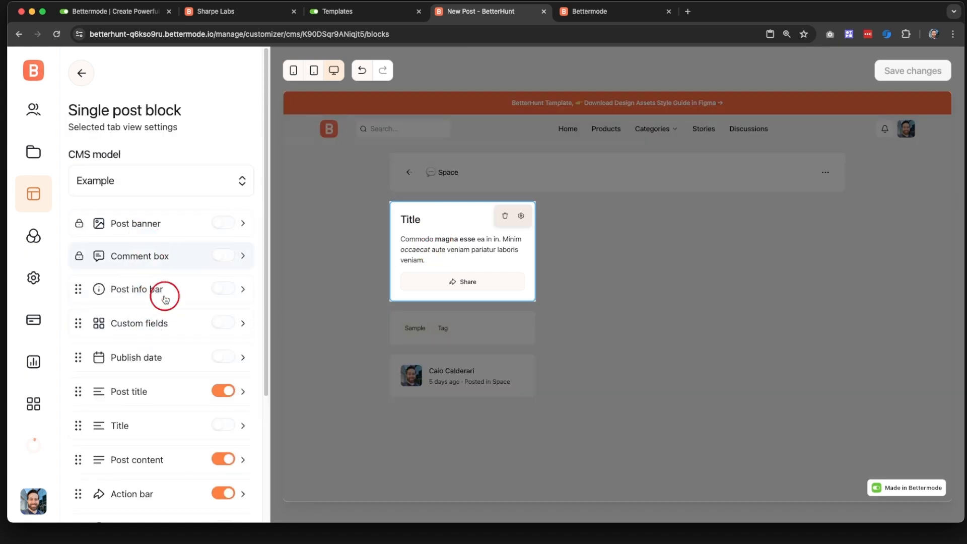
# - Show the Image field in the left sidebar block as CoverImage, save, and check it on the live post
pyautogui.scroll(-2, 172, 302)
pyautogui.scroll(-5, 179, 323)
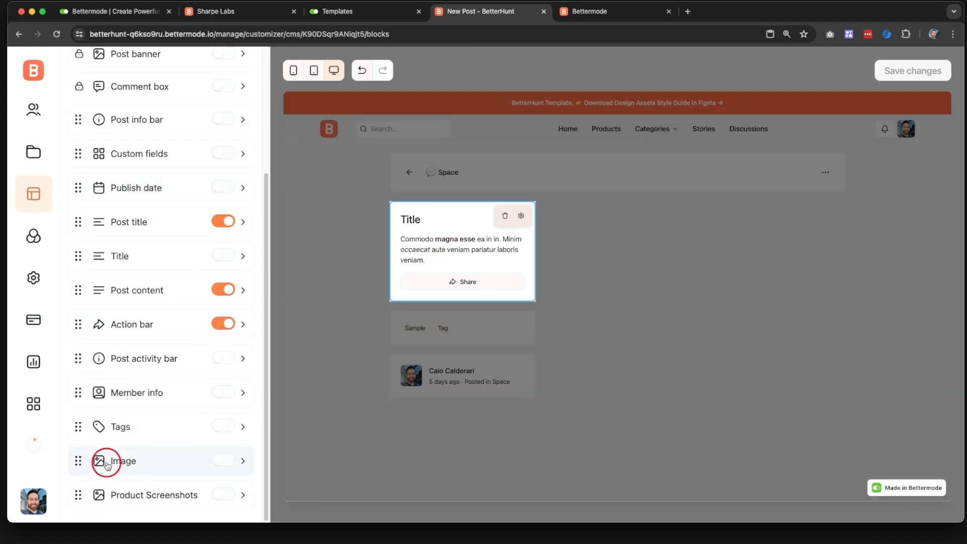
pyautogui.click(220, 461)
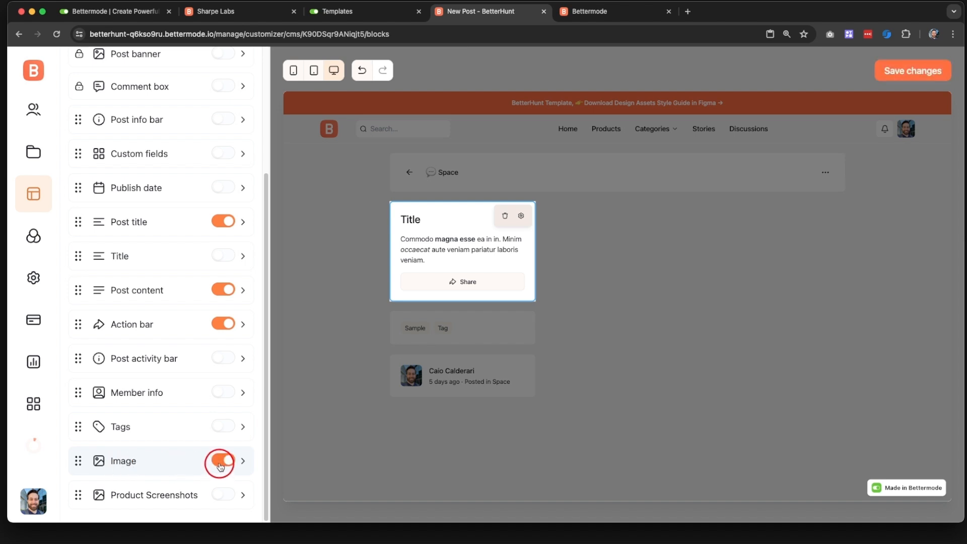
pyautogui.click(173, 452)
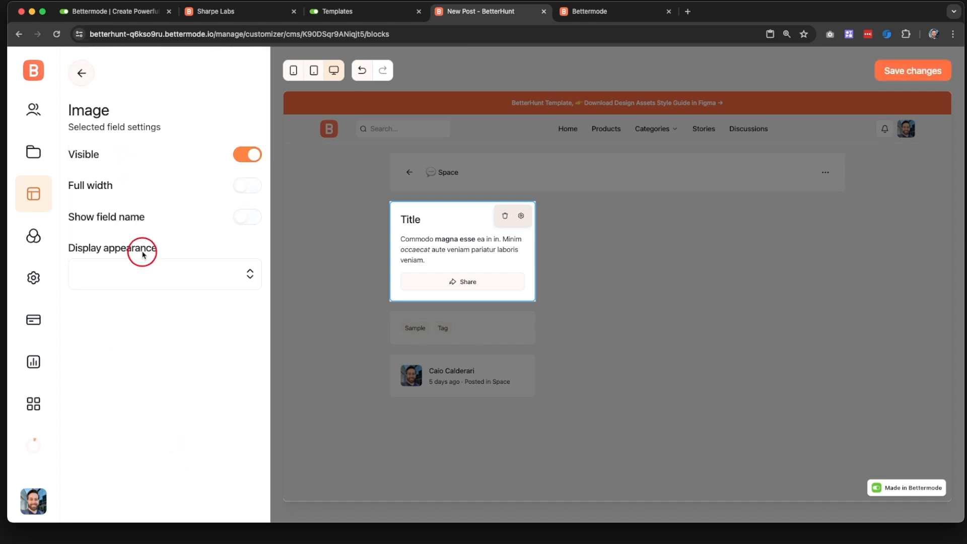
pyautogui.click(141, 274)
pyautogui.click(136, 313)
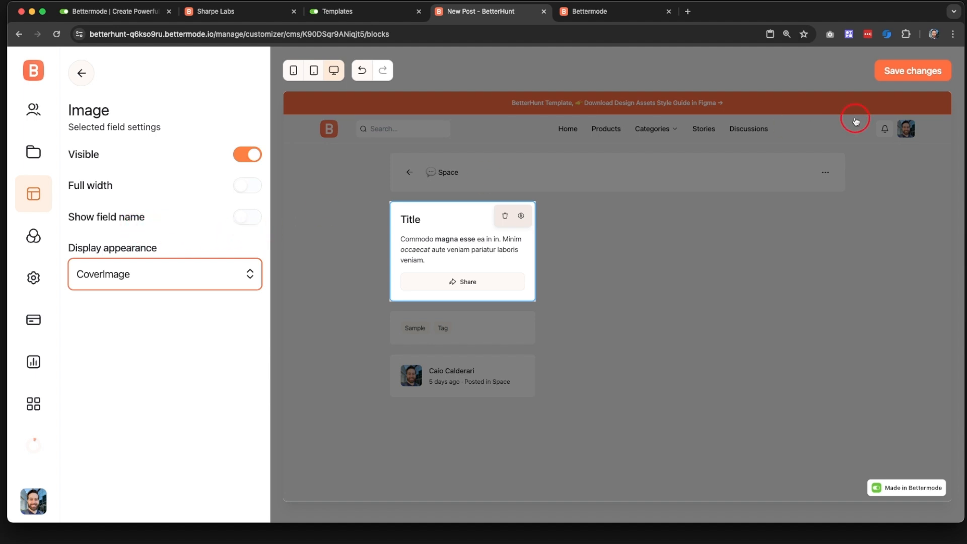
pyautogui.click(913, 70)
pyautogui.hotkey('ctrl', 'Tab')
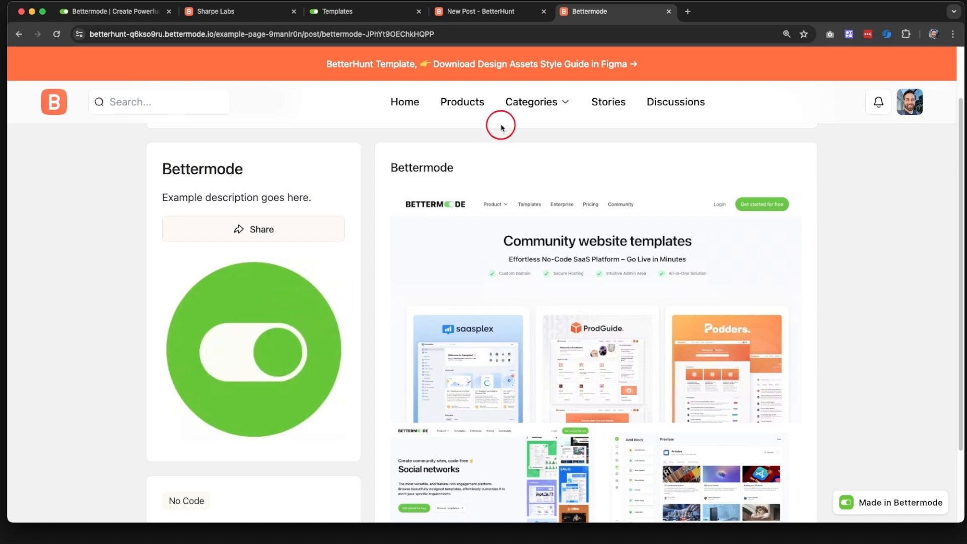
# - Move the Image field directly above the Post title in the left sidebar block and save the layout
pyautogui.click(495, 12)
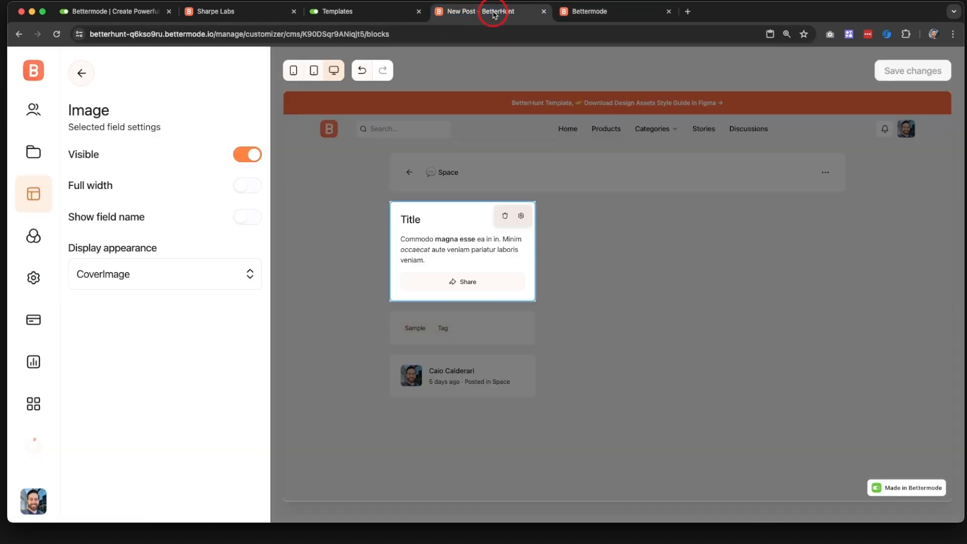
pyautogui.click(82, 81)
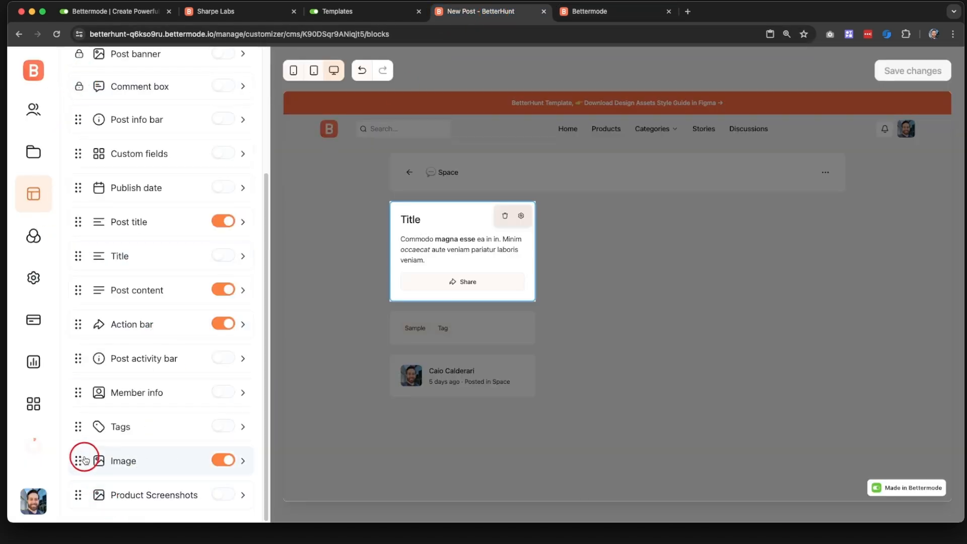
pyautogui.moveTo(82, 461); pyautogui.dragTo(84, 219)
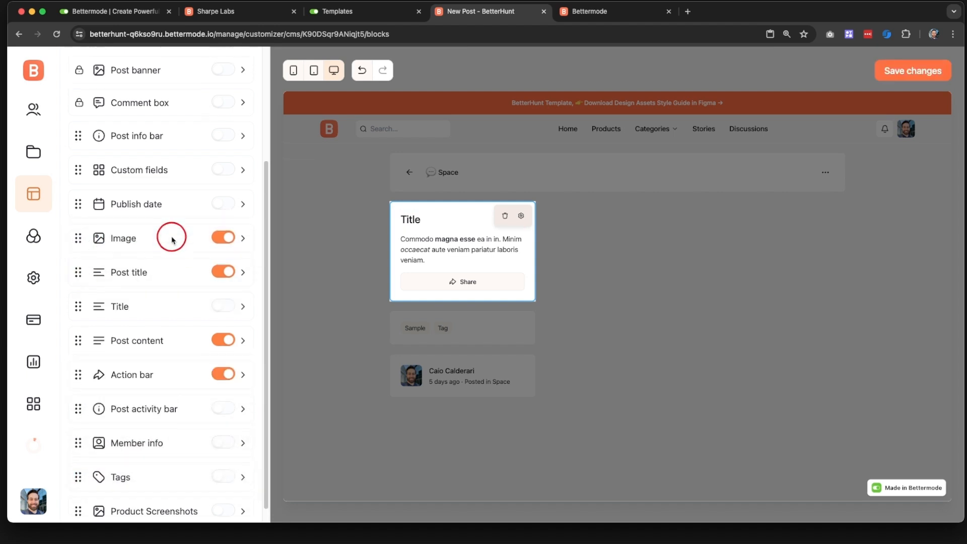
pyautogui.scroll(3, 171, 234)
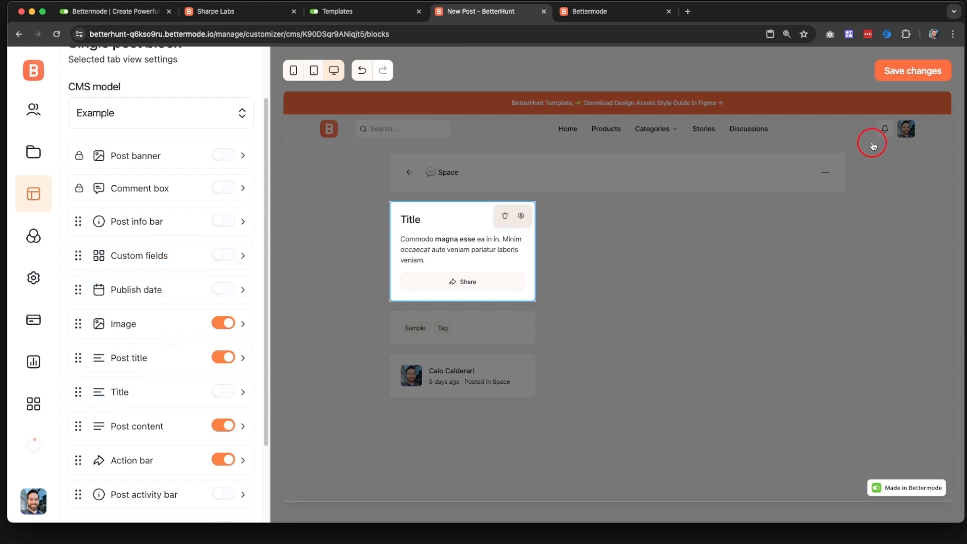
pyautogui.click(899, 75)
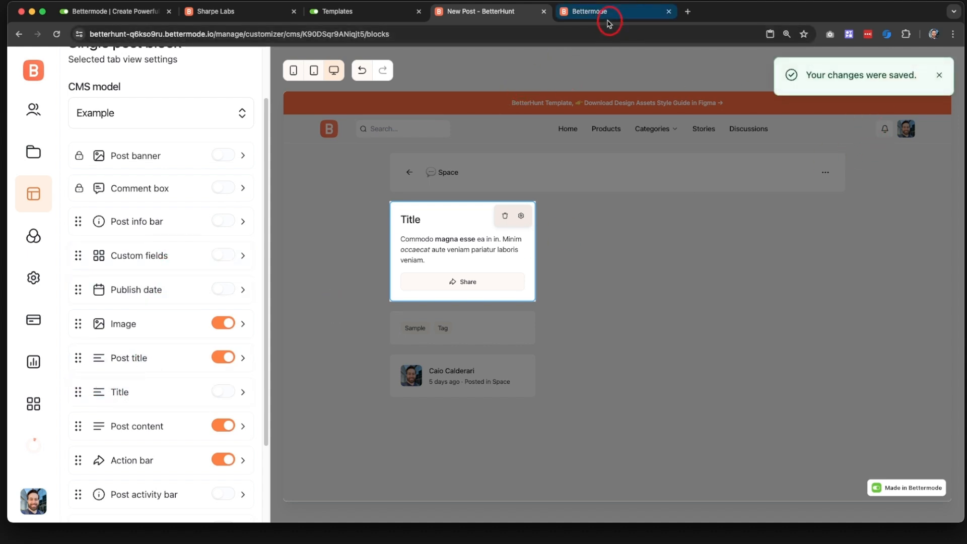
# - Check the left sidebar image and screenshots on the live Bettermode post, and return to the Example Page
pyautogui.click(610, 12)
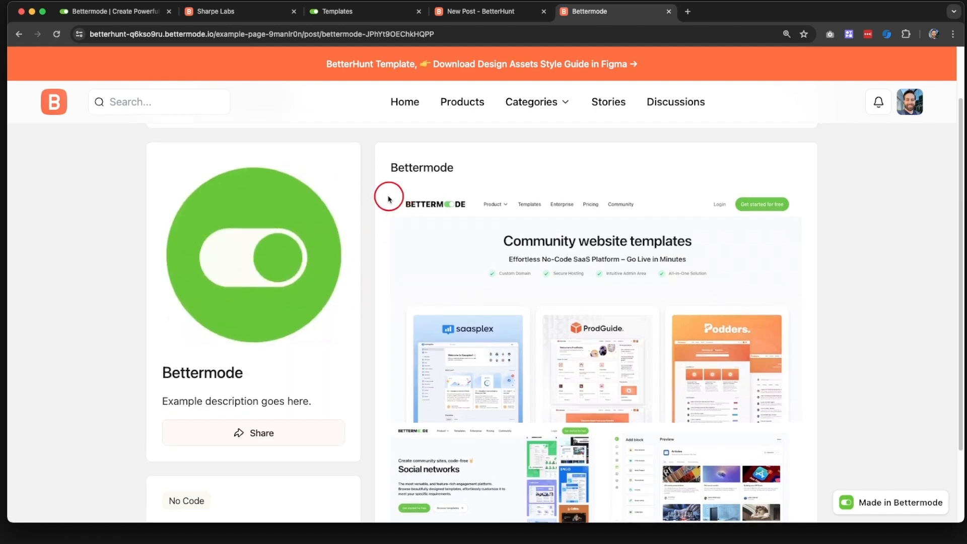
pyautogui.scroll(-1, 400, 273)
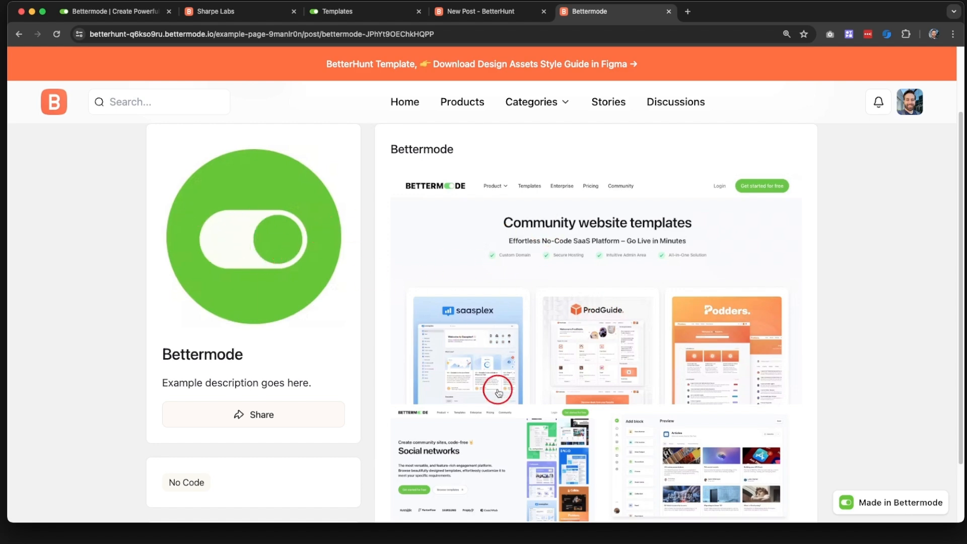
pyautogui.scroll(-4, 496, 391)
pyautogui.scroll(8, 576, 344)
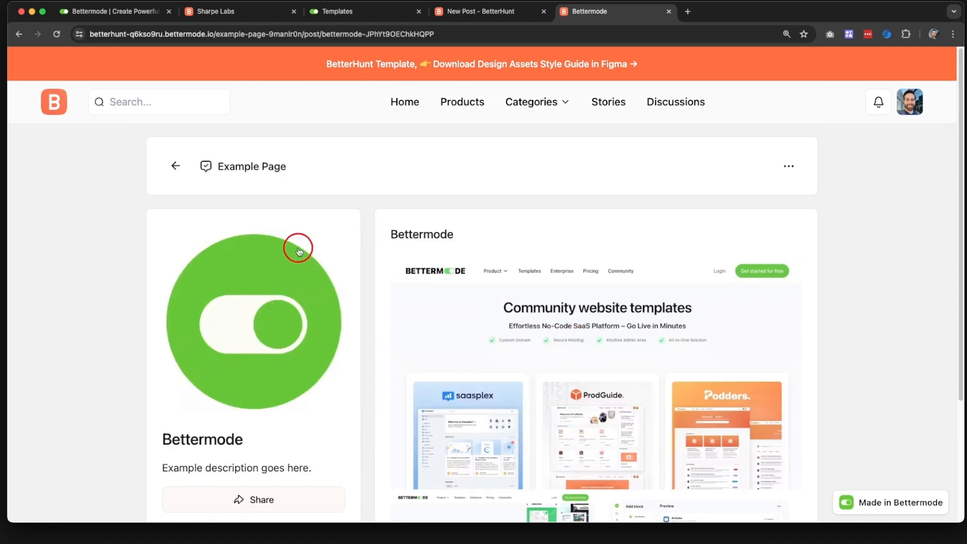
pyautogui.click(172, 167)
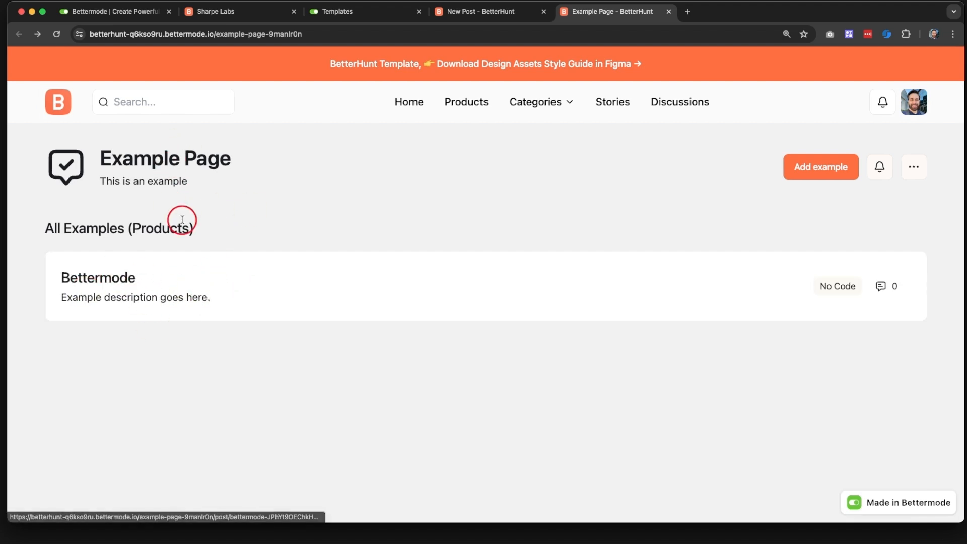
# - Switch back to the design studio and open the Example Page space for editing
pyautogui.click(459, 13)
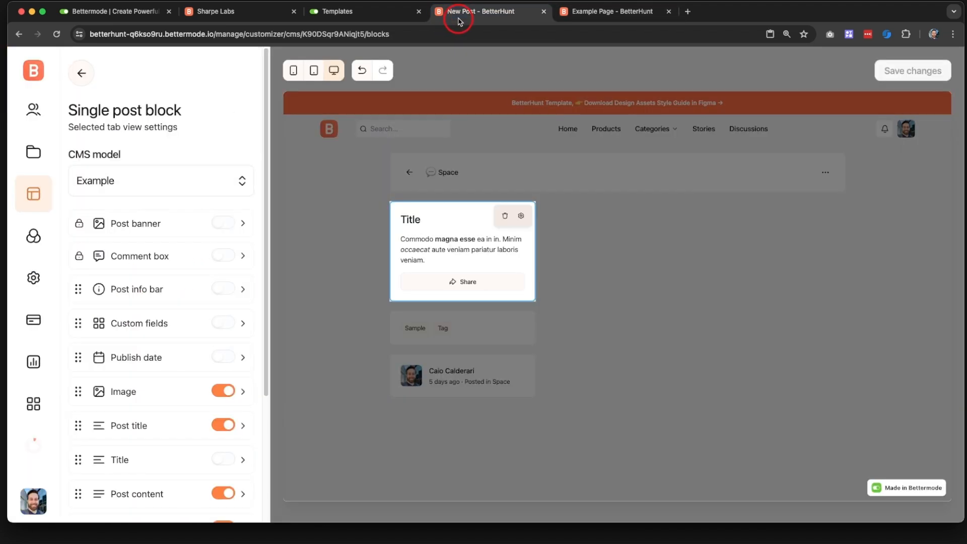
pyautogui.click(36, 190)
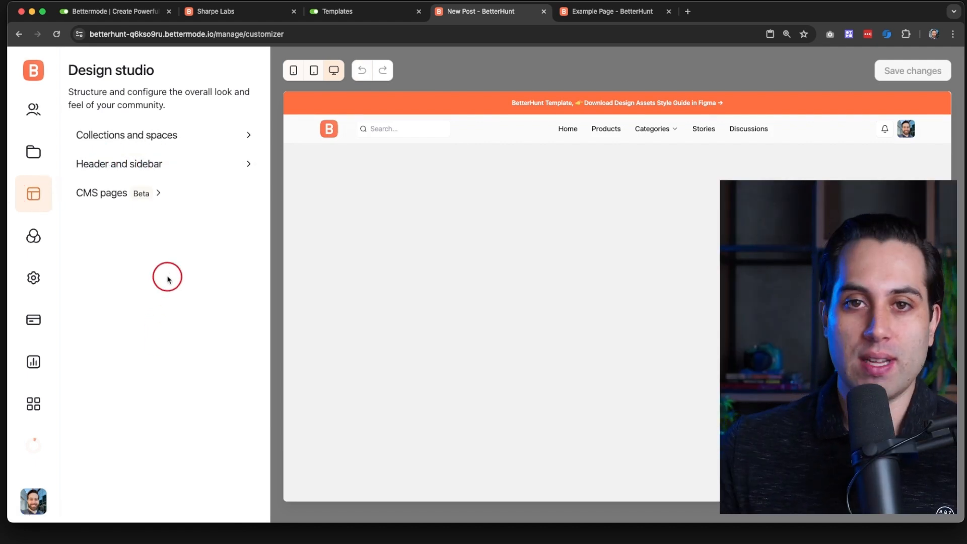
pyautogui.click(129, 135)
pyautogui.click(125, 198)
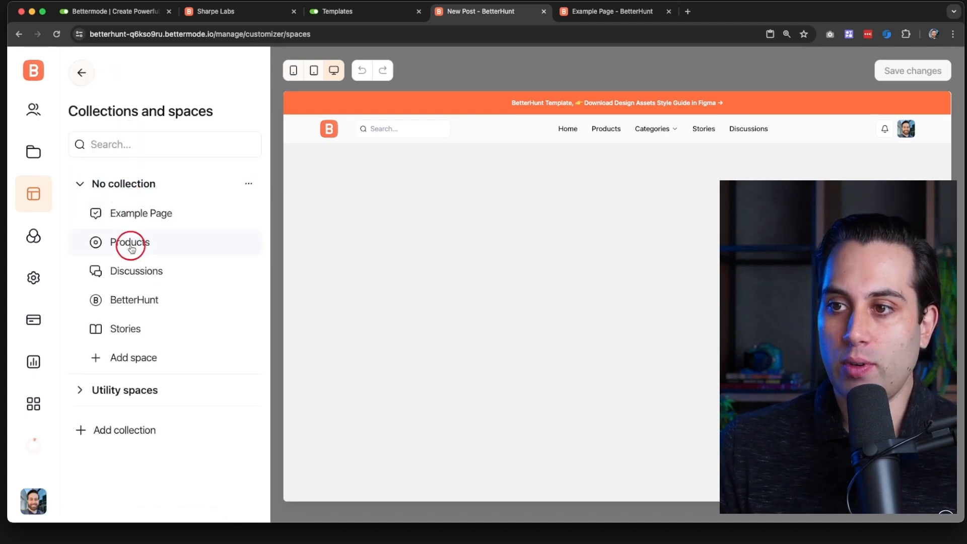
pyautogui.click(125, 217)
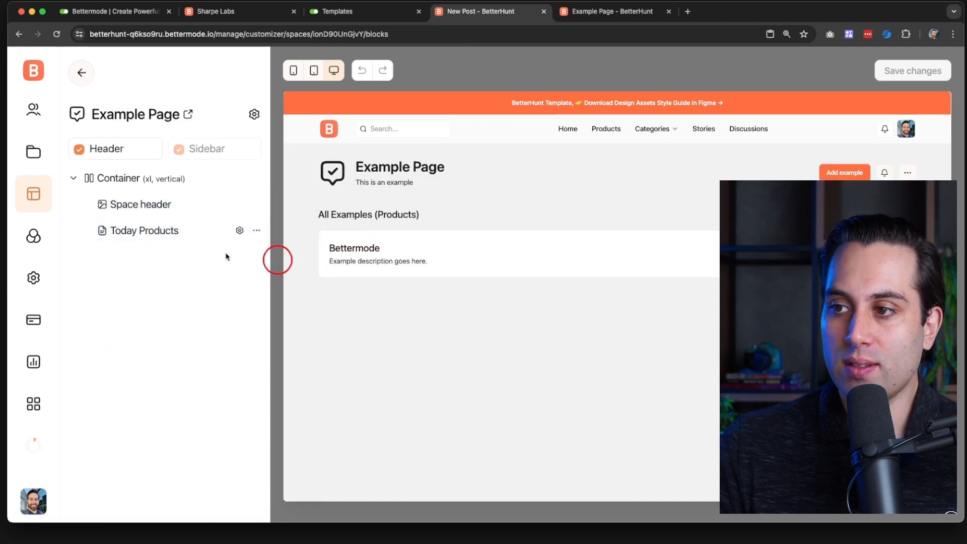
# - Open the Featured view of the Today Products block and expand its list of fields
pyautogui.click(137, 233)
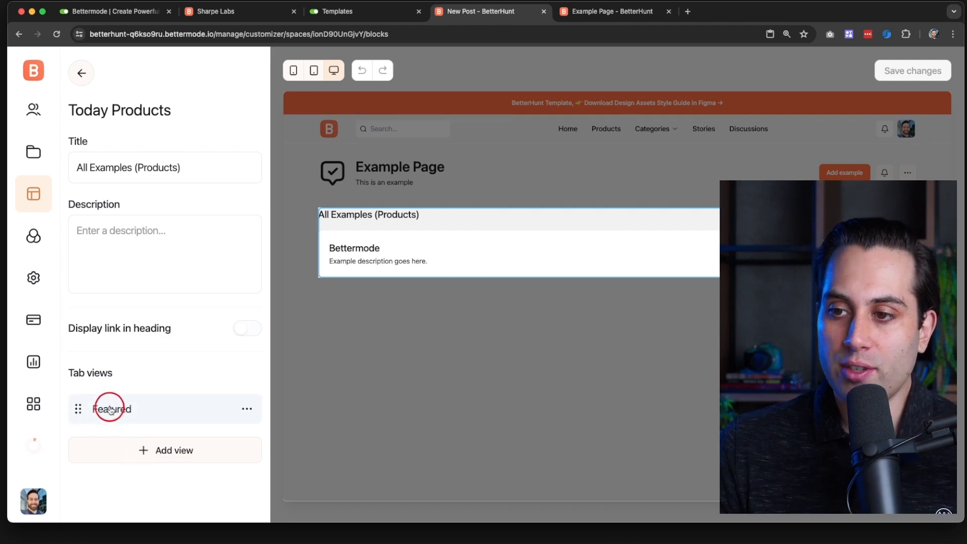
pyautogui.click(110, 410)
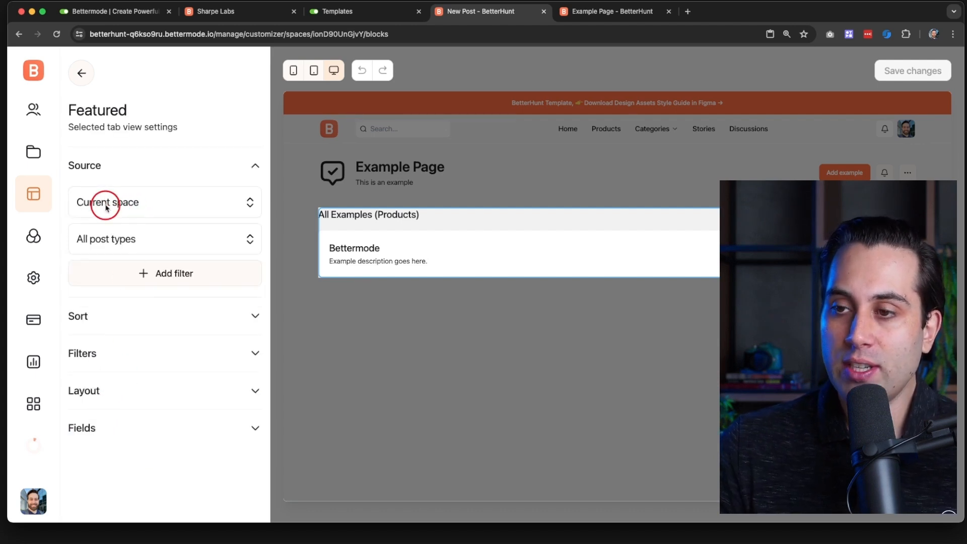
pyautogui.click(117, 427)
pyautogui.scroll(-4, 117, 430)
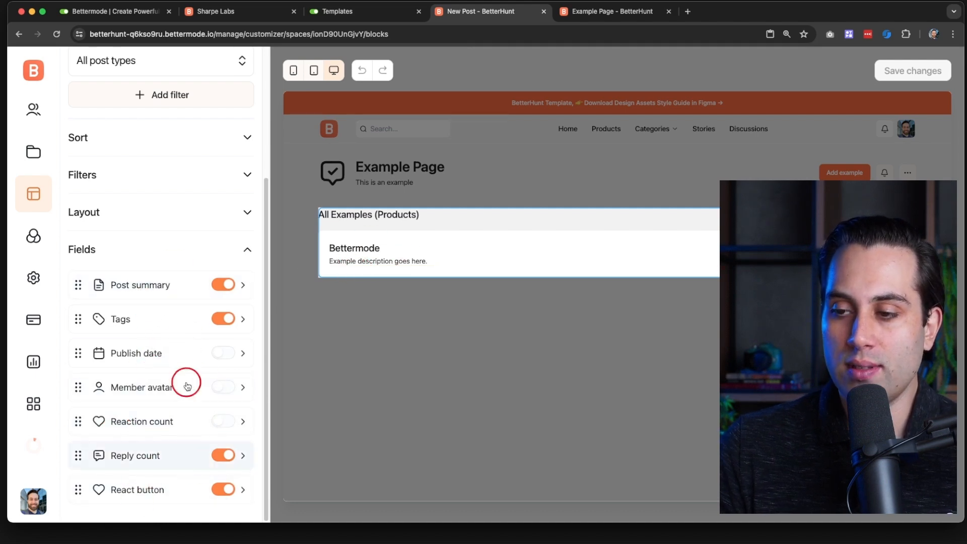
pyautogui.scroll(4, 146, 309)
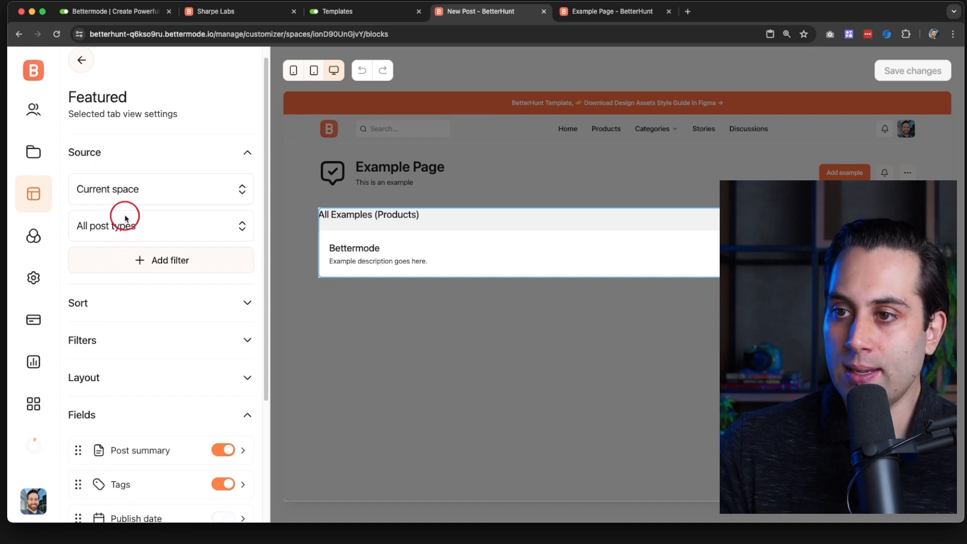
# - Restrict the Featured view's source to specific post types, choosing Example
pyautogui.click(98, 227)
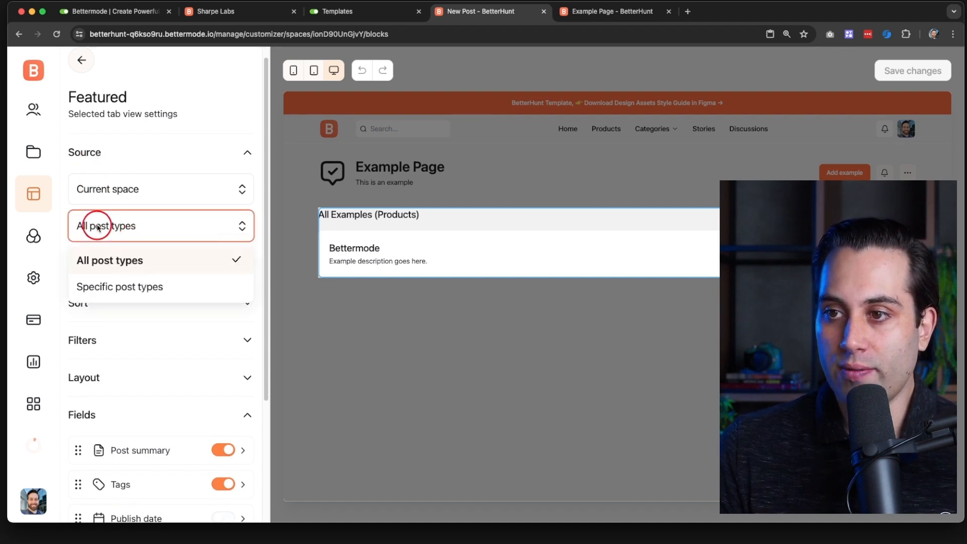
pyautogui.click(96, 288)
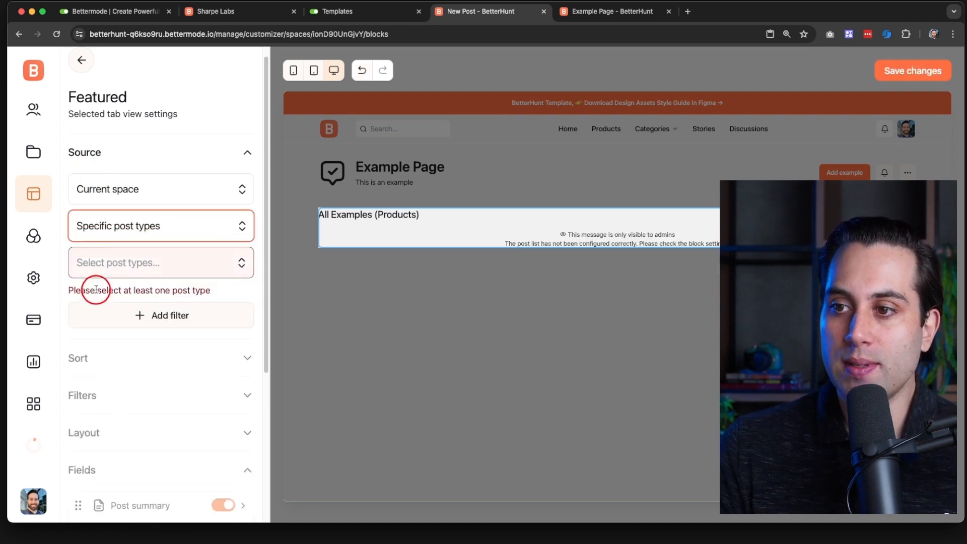
pyautogui.click(126, 262)
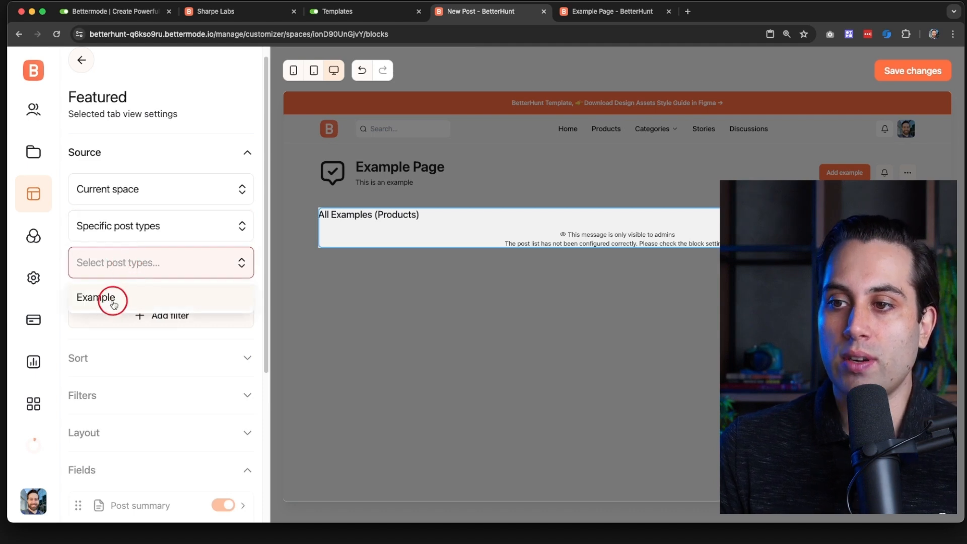
pyautogui.click(112, 300)
# - Show the Image field in the Featured view and place it above the Post summary
pyautogui.scroll(-6, 151, 371)
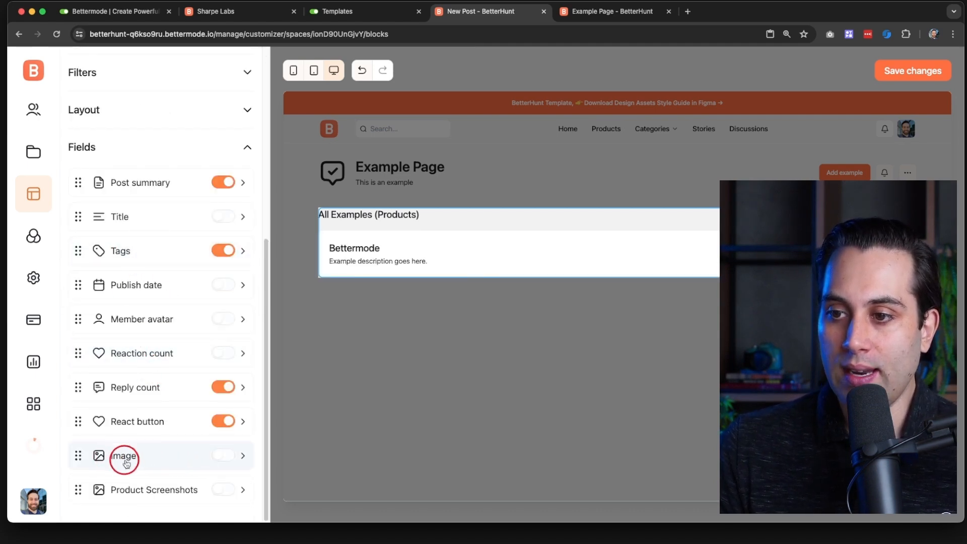
pyautogui.click(218, 460)
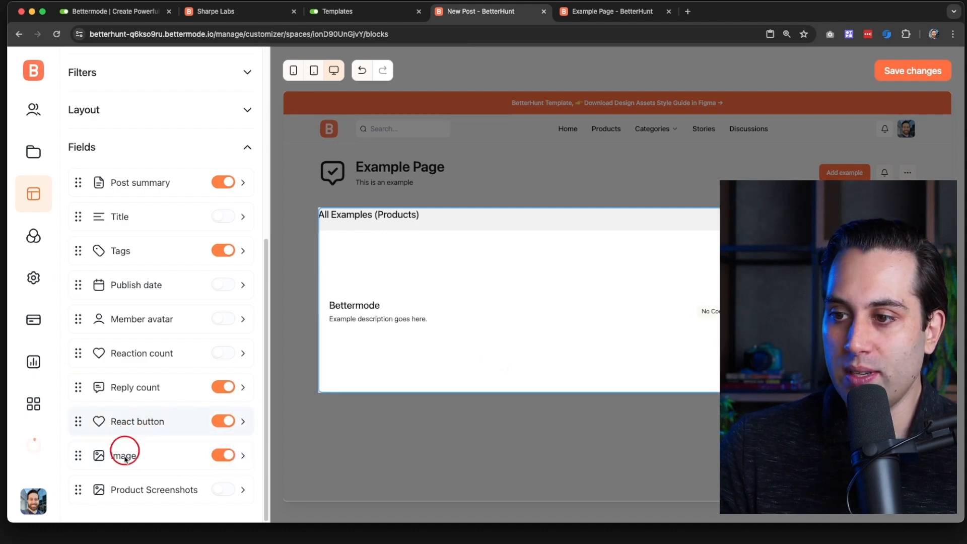
pyautogui.moveTo(77, 457); pyautogui.dragTo(98, 173)
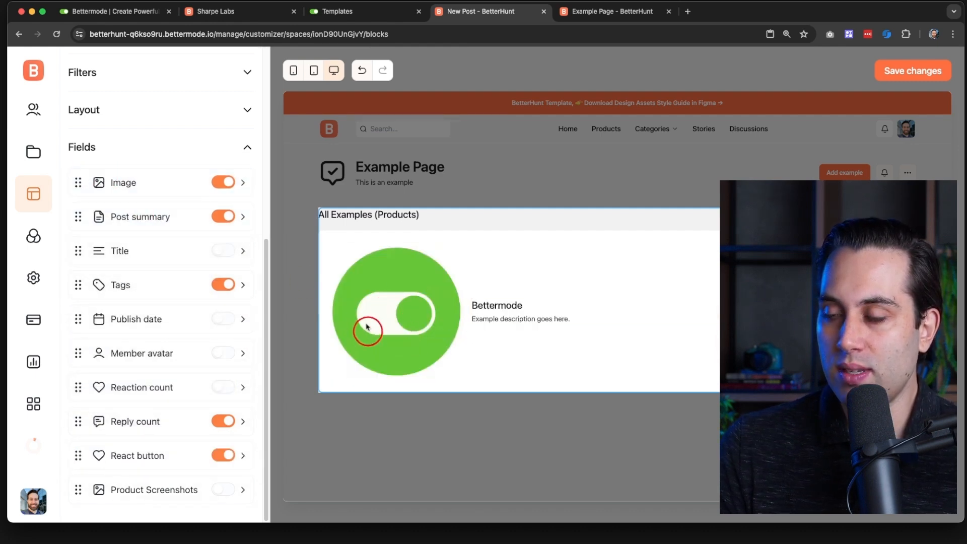
# - Set the Image field's display appearance to CoverImage, try Stretch but leave it off, and return to the Example Page block list
pyautogui.click(133, 186)
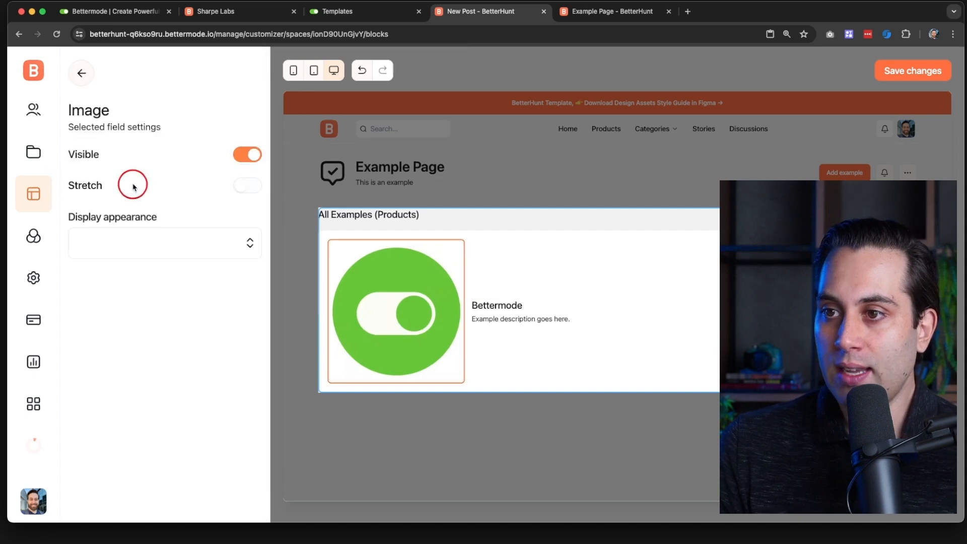
pyautogui.click(152, 239)
pyautogui.click(138, 285)
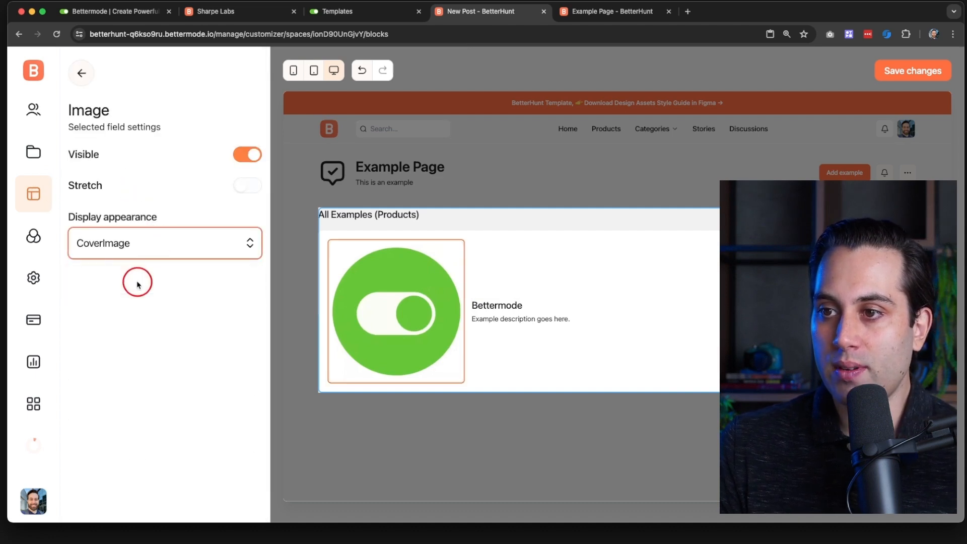
pyautogui.click(245, 189)
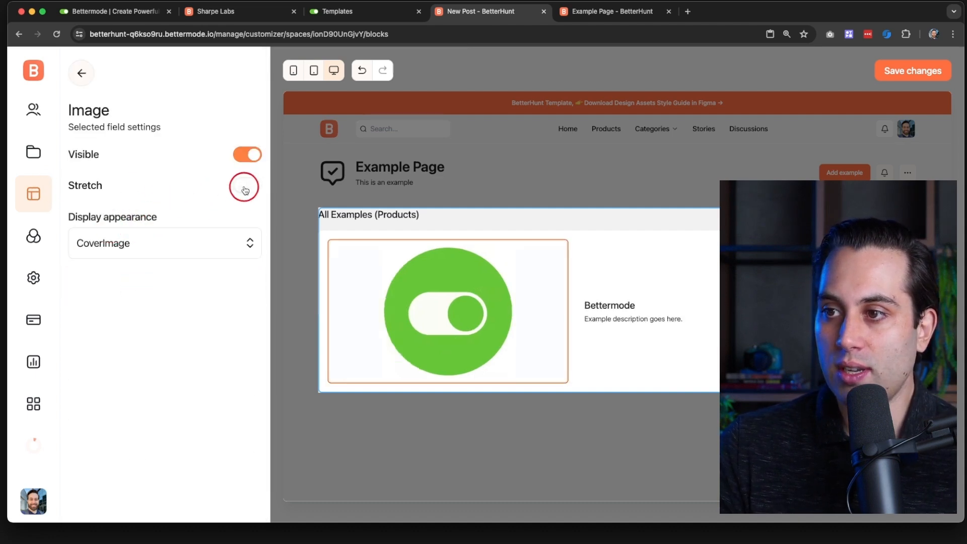
pyautogui.click(245, 189)
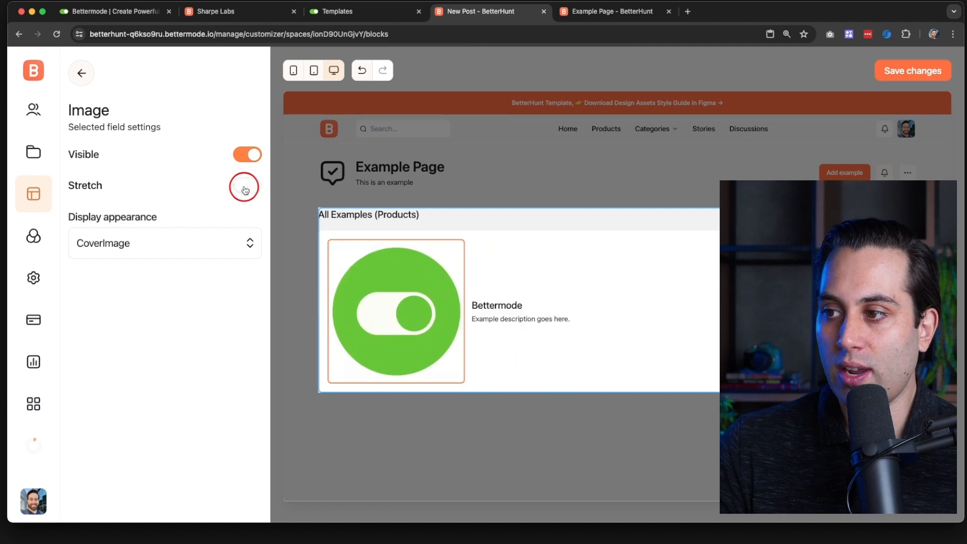
pyautogui.click(75, 85)
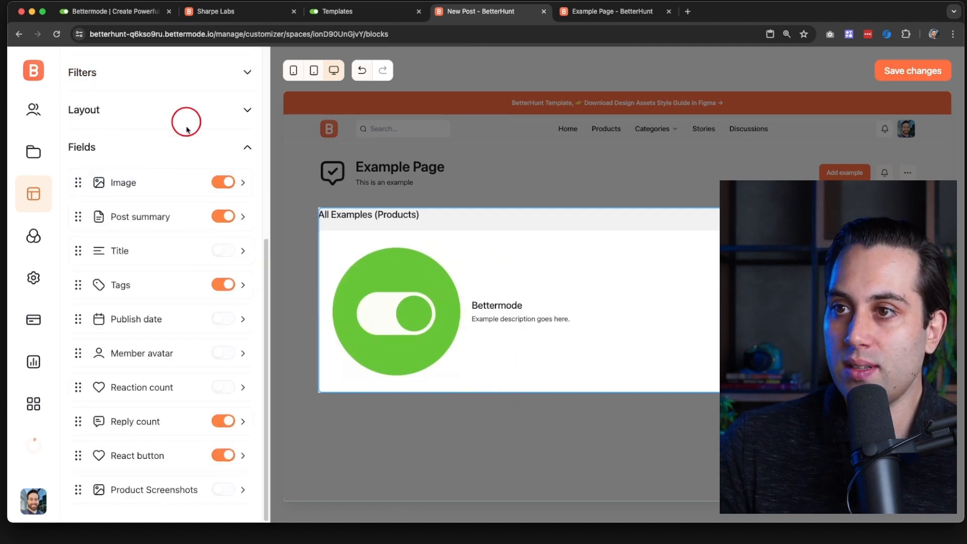
pyautogui.scroll(6, 155, 333)
pyautogui.click(83, 80)
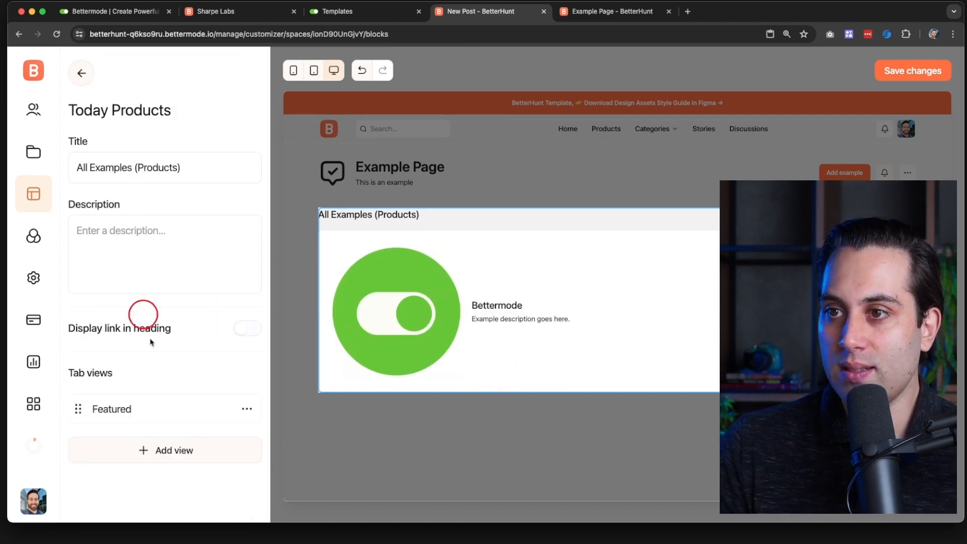
pyautogui.click(81, 73)
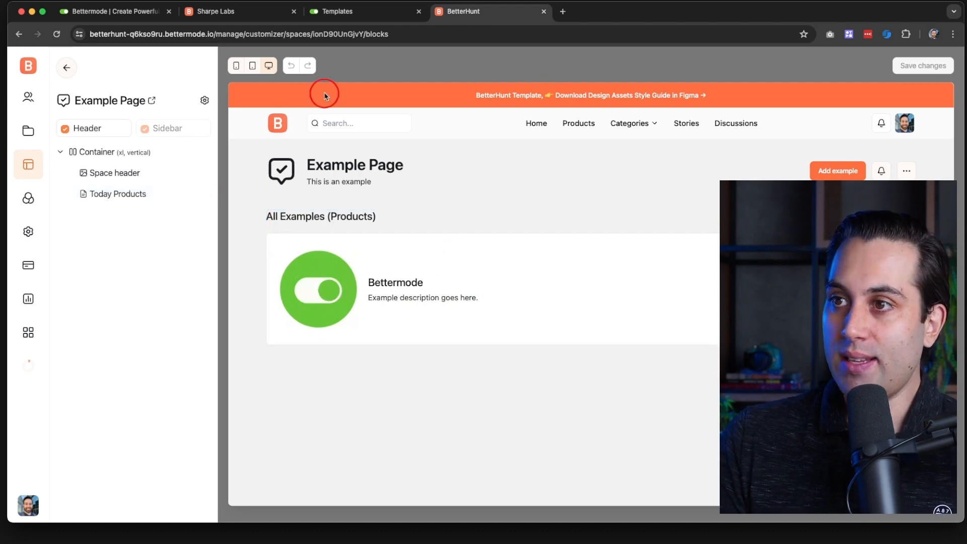
# - Check the product list on the live Example Page, opening the Bettermode post and returning to the list
pyautogui.click(152, 100)
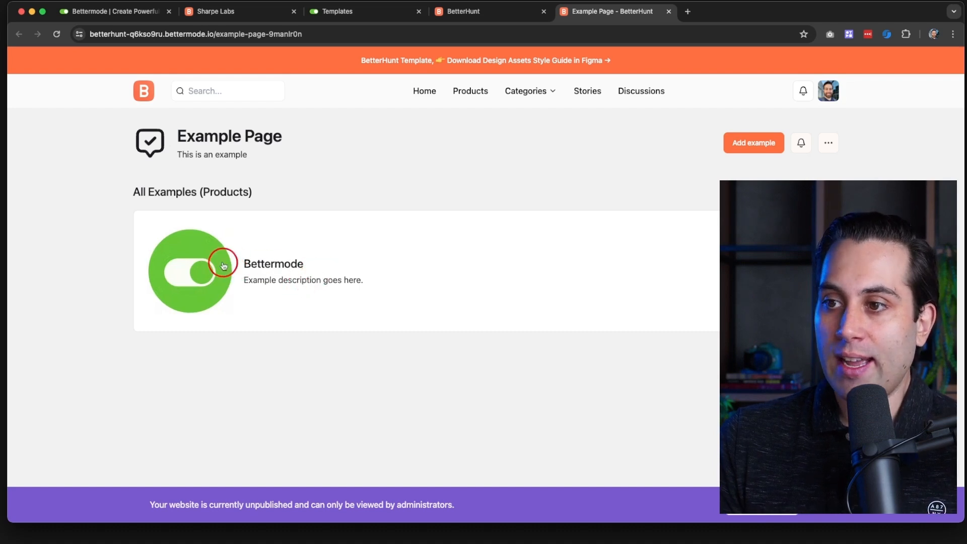
pyautogui.click(217, 268)
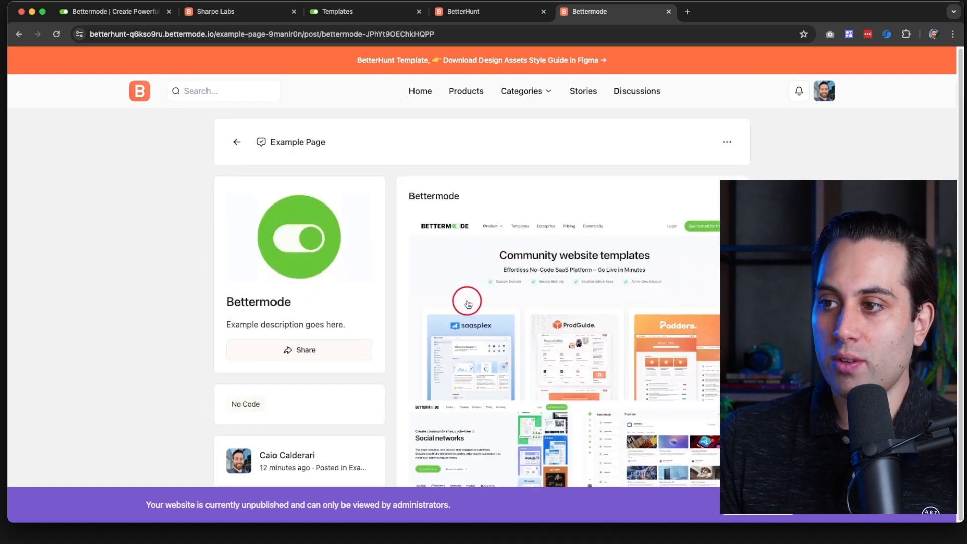
pyautogui.click(236, 141)
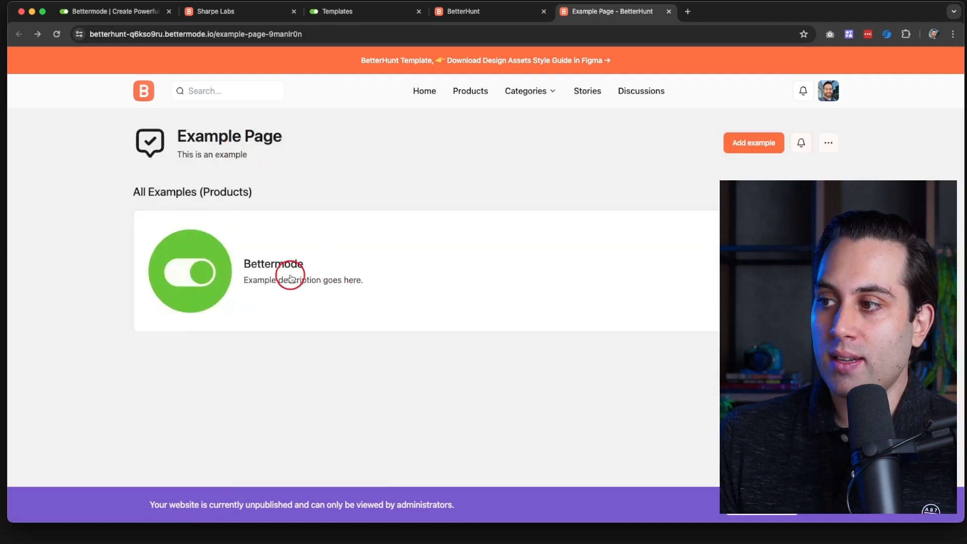